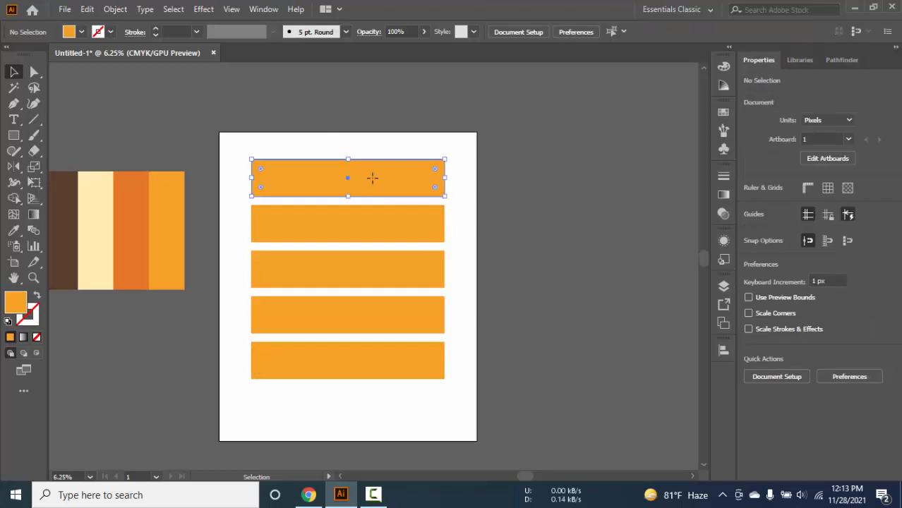
Step: Recolour the second bar dark orange and the third bar cream by sampling the colour palette with the Eyedropper
{"action": "left_click", "coordinate": [343, 225]}
{"action": "key", "text": "i"}
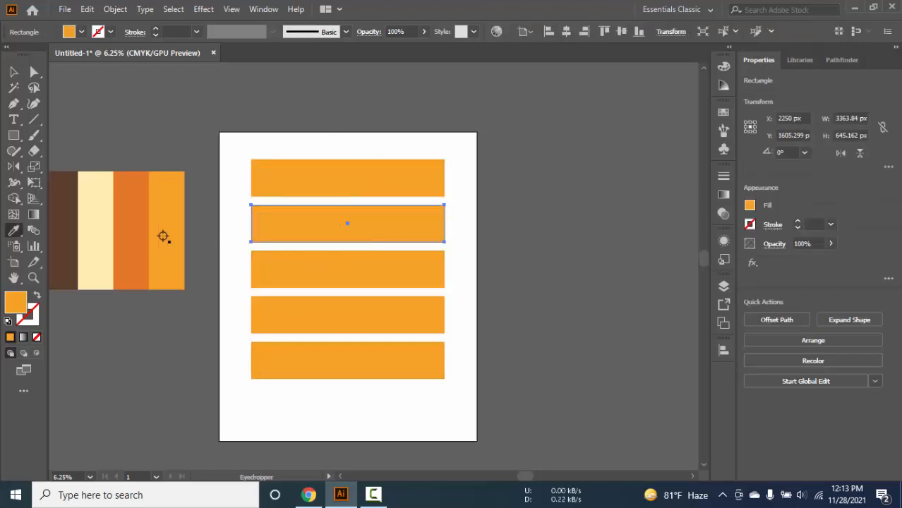
{"action": "left_click", "coordinate": [129, 214]}
{"action": "key", "text": "v"}
{"action": "left_click", "coordinate": [333, 261]}
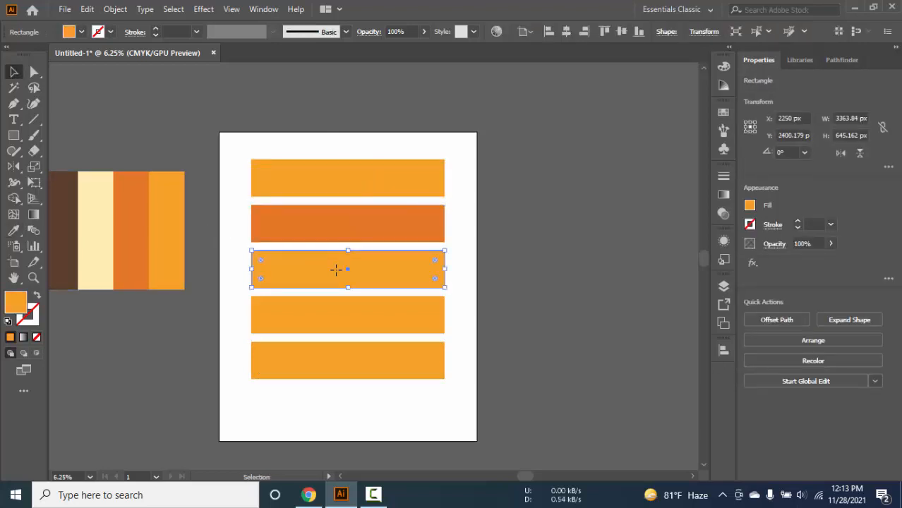
{"action": "key", "text": "i"}
{"action": "left_click", "coordinate": [98, 234]}
{"action": "left_click_drag", "start_coordinate": [215, 176], "coordinate": [305, 148]}
{"action": "key", "text": "v"}
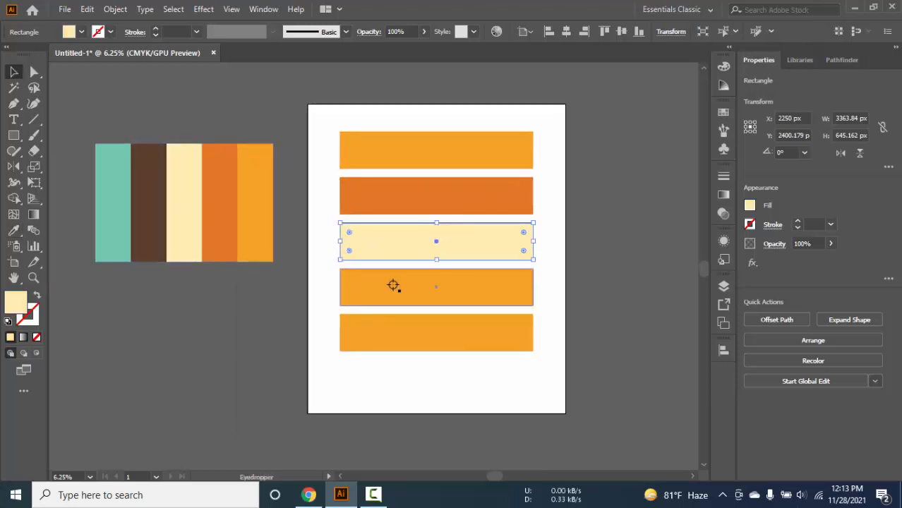
Step: Fill the fourth bar with cream and the fifth bar with dark brown sampled from the colour palette
{"action": "left_click", "coordinate": [393, 286]}
{"action": "key", "text": "i"}
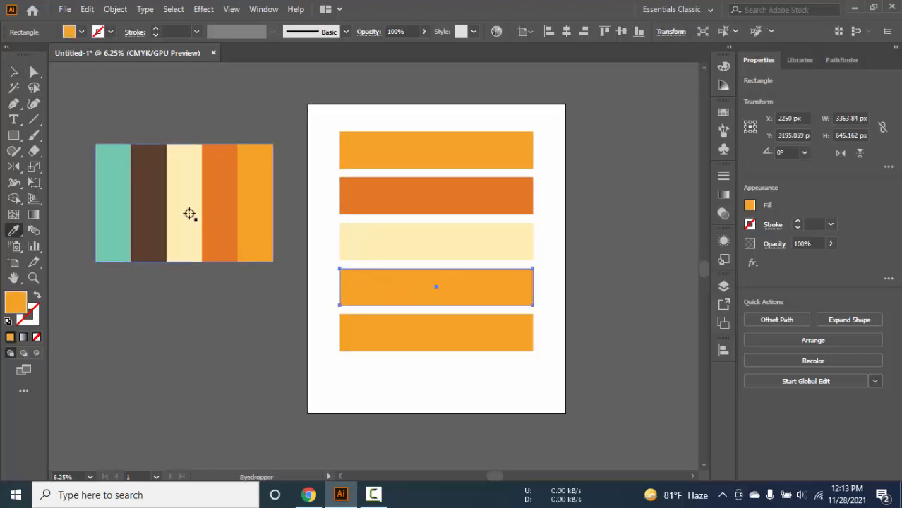
{"action": "left_click", "coordinate": [189, 214]}
{"action": "key", "text": "v"}
{"action": "left_click", "coordinate": [385, 345]}
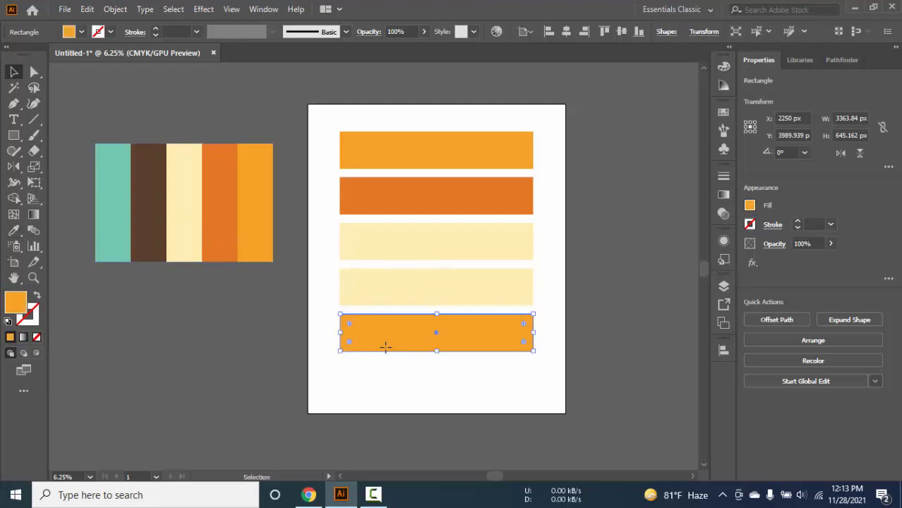
{"action": "key", "text": "i"}
{"action": "left_click", "coordinate": [150, 197]}
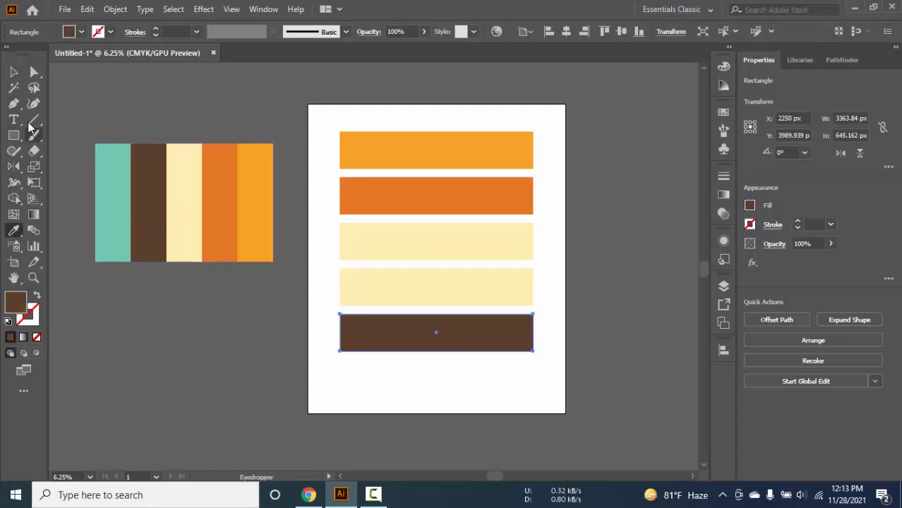
{"action": "left_click", "coordinate": [13, 73]}
Step: Recolour the fourth bar dark brown from the palette, undoing the stray grey sample
{"action": "left_click", "coordinate": [373, 284]}
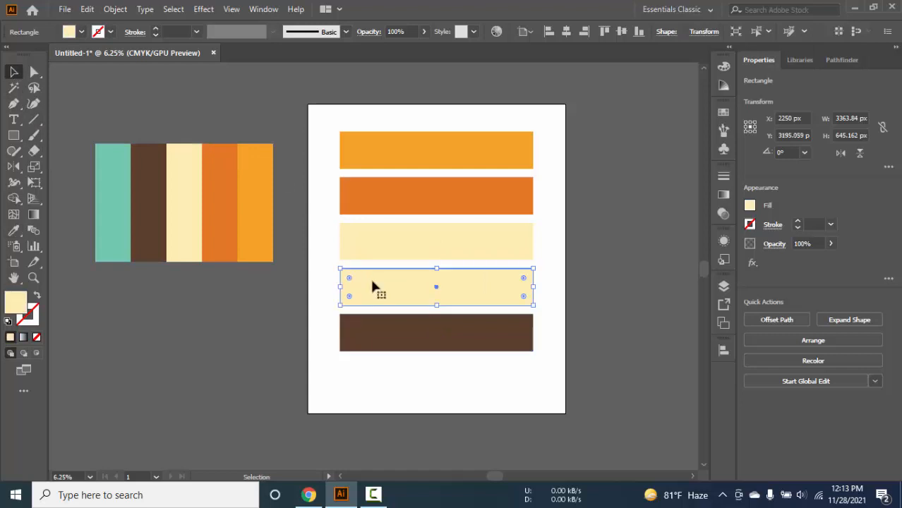
{"action": "key", "text": "i"}
{"action": "left_click", "coordinate": [148, 228]}
{"action": "left_click", "coordinate": [206, 362]}
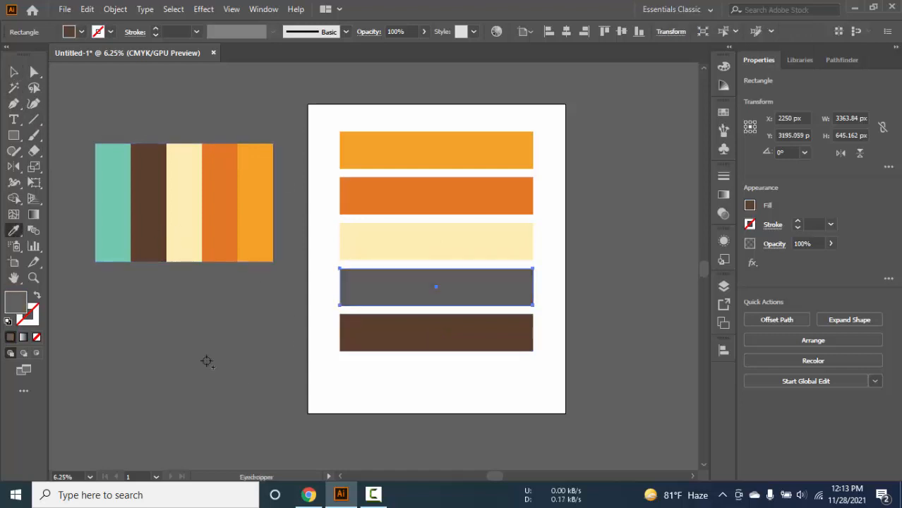
{"action": "key", "text": "ctrl+z"}
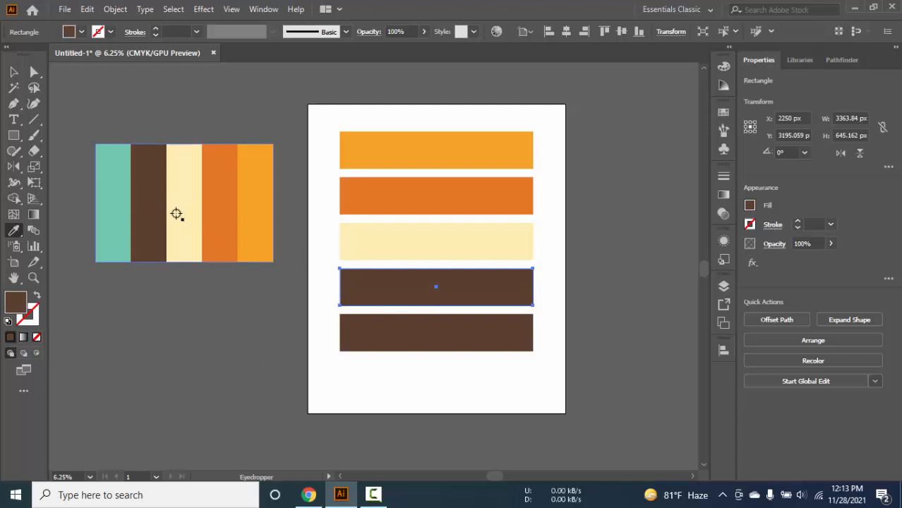
Step: Recolour the bottom bar teal by sampling the palette, and clear the selection
{"action": "left_click", "coordinate": [465, 328], "text": "ctrl"}
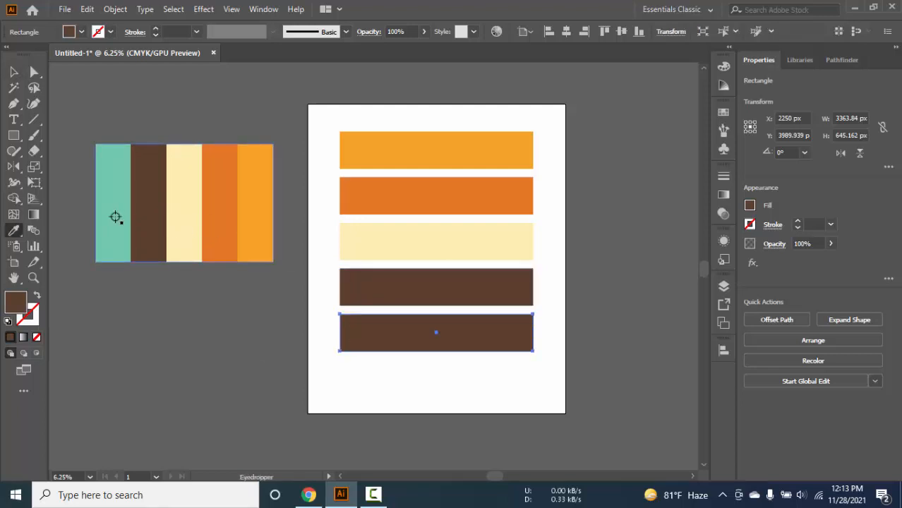
{"action": "left_click", "coordinate": [115, 216]}
{"action": "left_click", "coordinate": [14, 71]}
{"action": "left_click", "coordinate": [415, 87]}
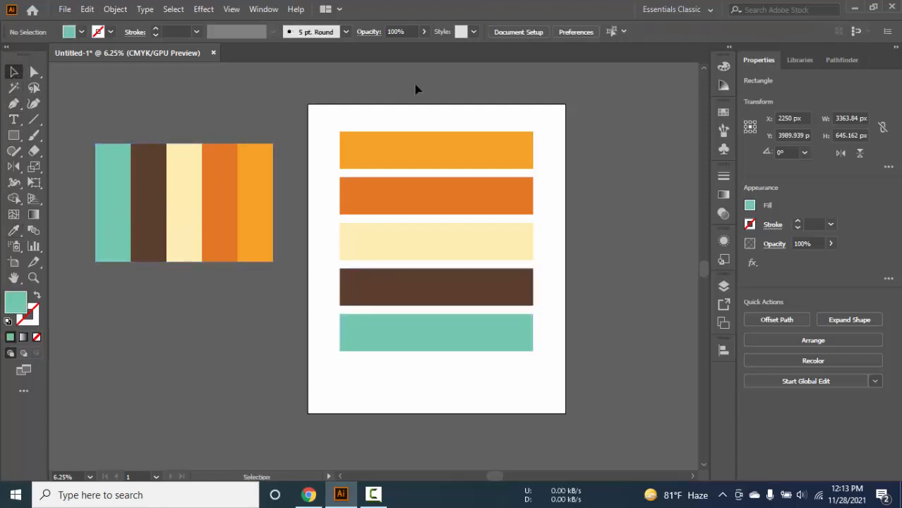
Step: Move all five bars together slightly upward on the artboard
{"action": "left_click_drag", "start_coordinate": [342, 92], "coordinate": [510, 407]}
{"action": "left_click_drag", "start_coordinate": [501, 254], "coordinate": [501, 244]}
{"action": "left_click", "coordinate": [511, 385]}
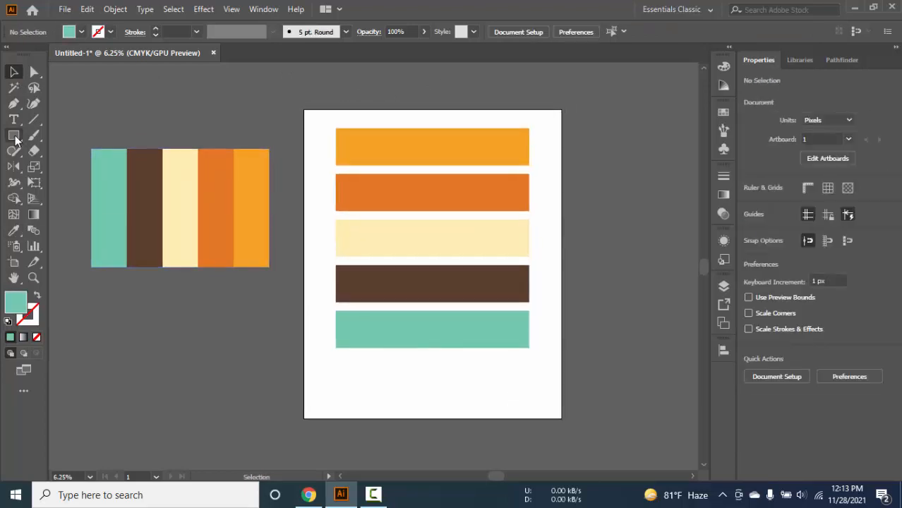
Step: Draw a teal circle about 3064 px in diameter over the stack of bars with the Ellipse tool
{"action": "left_click_drag", "start_coordinate": [14, 135], "coordinate": [80, 168]}
{"action": "left_click_drag", "start_coordinate": [423, 240], "coordinate": [474, 325]}
{"action": "key", "text": "alt+space"}
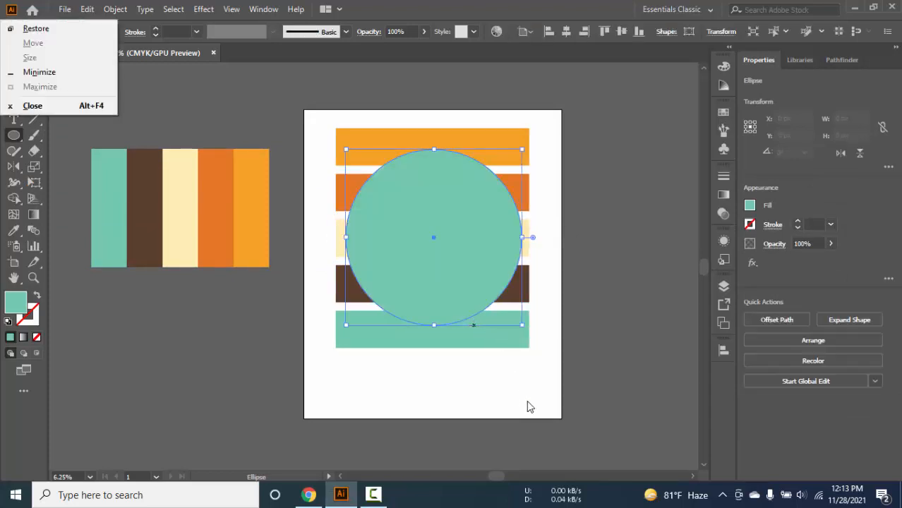
{"action": "key", "text": "Escape"}
{"action": "left_click", "coordinate": [599, 361]}
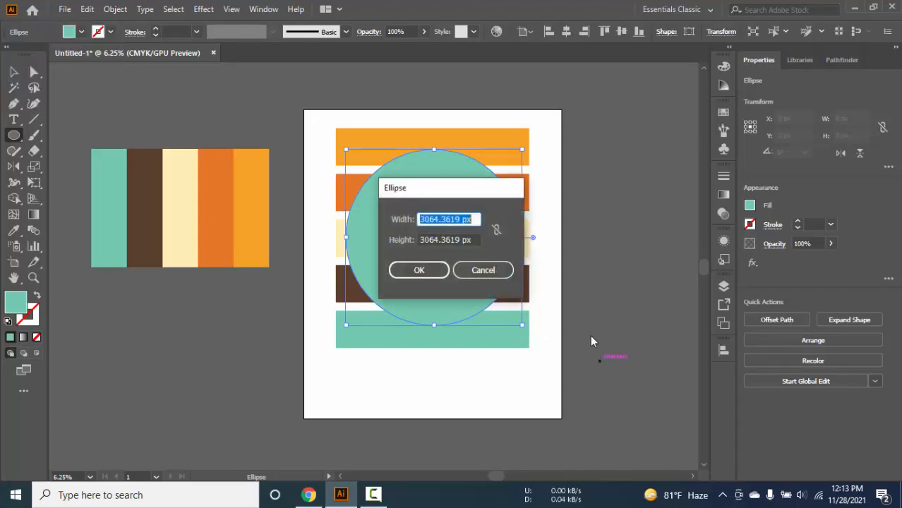
{"action": "left_click", "coordinate": [484, 271]}
{"action": "key", "text": "v"}
{"action": "left_click", "coordinate": [586, 133]}
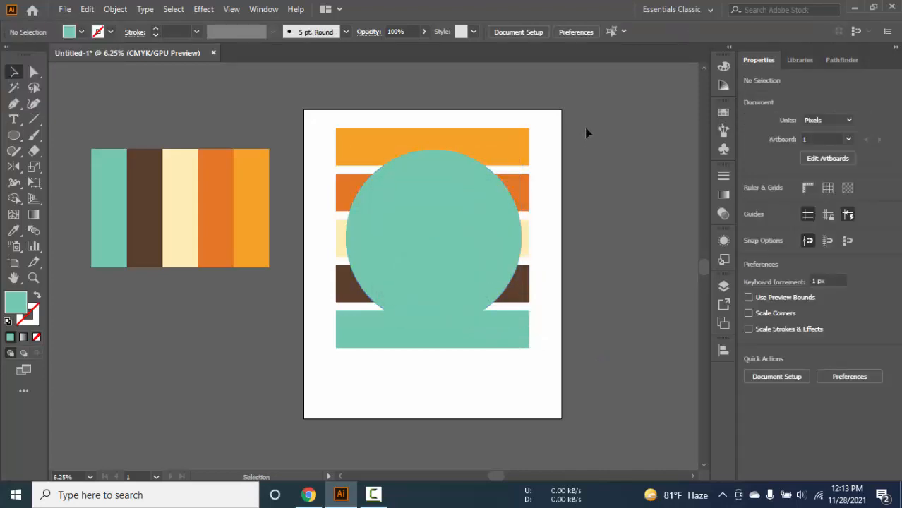
Step: Move the circle up so it is horizontally centred on the bars and its top lies within the first bar
{"action": "left_click_drag", "start_coordinate": [397, 423], "coordinate": [397, 424]}
{"action": "left_click", "coordinate": [492, 368]}
{"action": "left_click_drag", "start_coordinate": [465, 232], "coordinate": [455, 216]}
{"action": "left_click", "coordinate": [556, 139]}
{"action": "left_click_drag", "start_coordinate": [534, 122], "coordinate": [383, 367]}
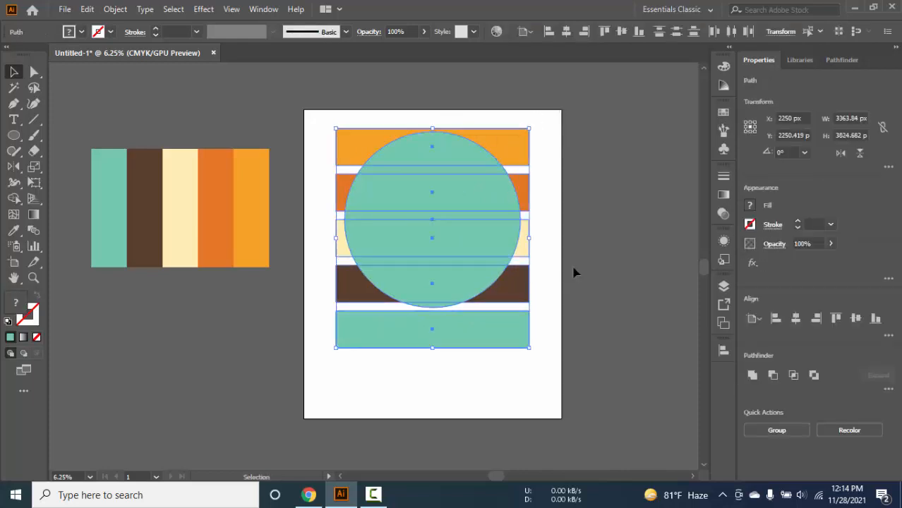
{"action": "left_click", "coordinate": [15, 199]}
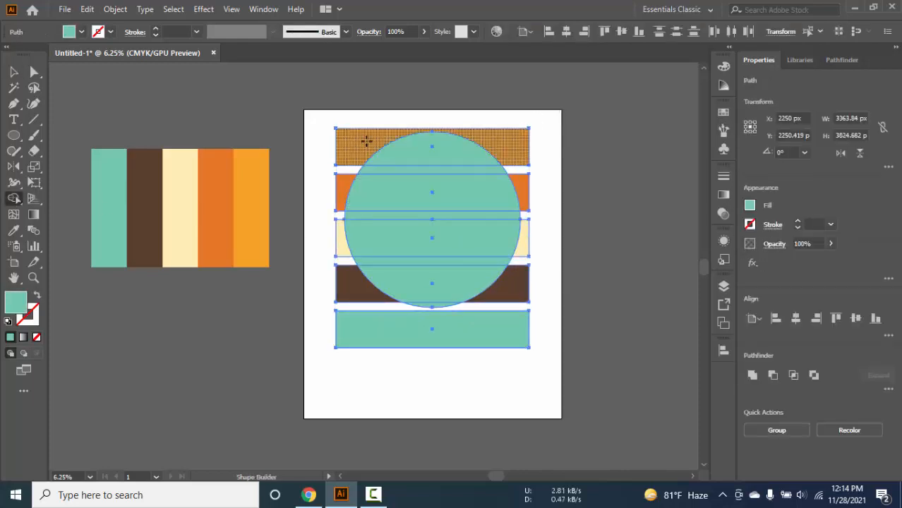
{"action": "key", "text": "v"}
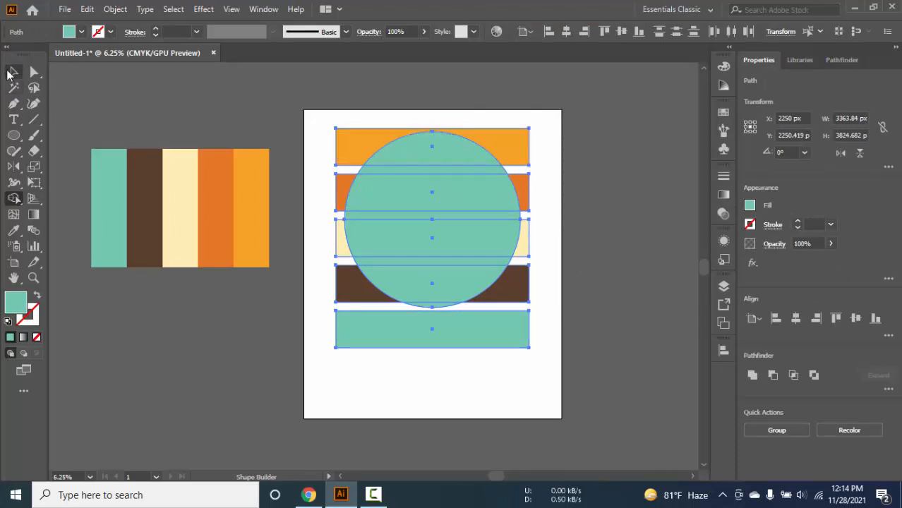
{"action": "left_click", "coordinate": [454, 189]}
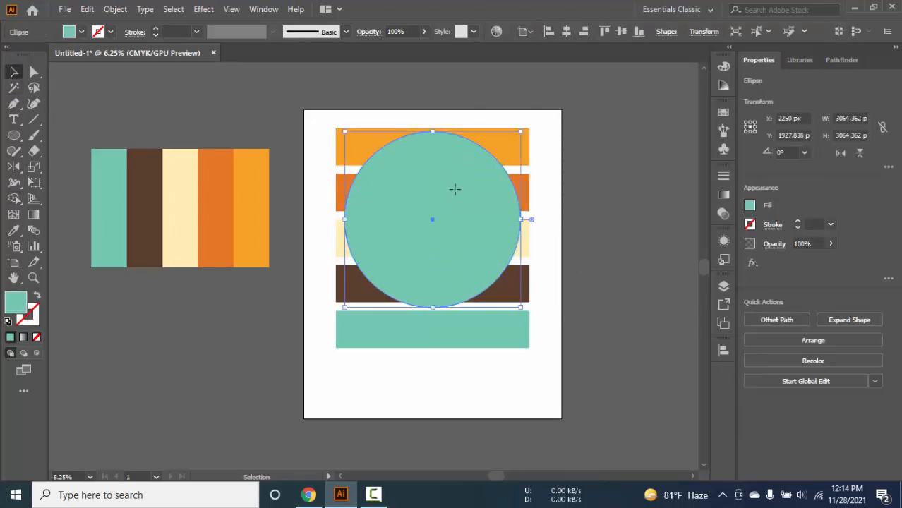
Step: Remove the bar parts outside the circle and the whole bottom teal bar with the Shape Builder tool
{"action": "left_click_drag", "start_coordinate": [293, 96], "coordinate": [534, 383]}
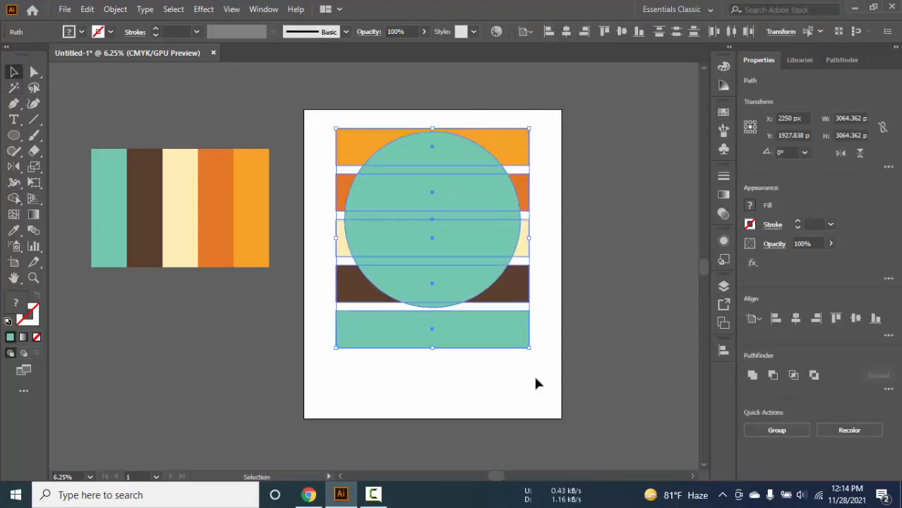
{"action": "left_click", "coordinate": [14, 199]}
{"action": "left_click_drag", "start_coordinate": [349, 134], "coordinate": [335, 255]}
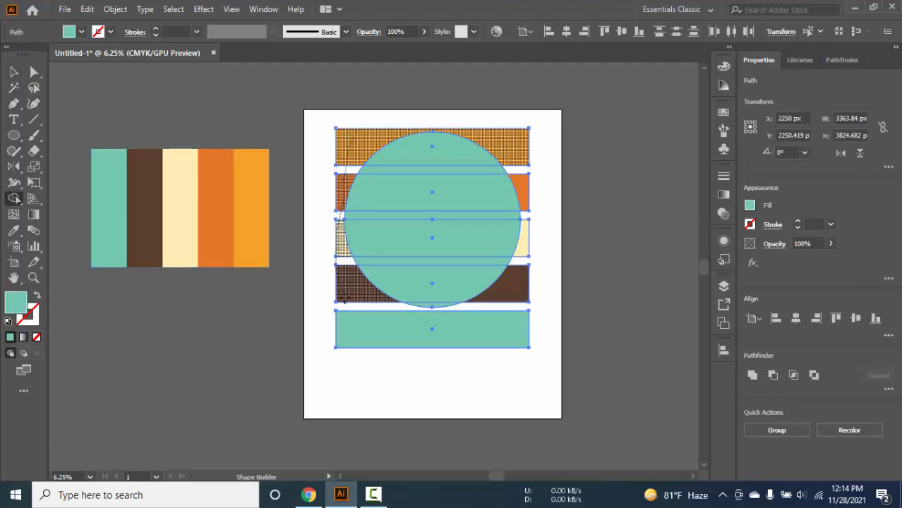
{"action": "left_click_drag", "start_coordinate": [346, 299], "coordinate": [378, 347]}
{"action": "mouse_move", "coordinate": [522, 150]}
{"action": "left_mouse_down"}
{"action": "mouse_move", "coordinate": [530, 187]}
{"action": "mouse_move", "coordinate": [523, 295]}
{"action": "left_mouse_up"}
{"action": "key", "text": "v"}
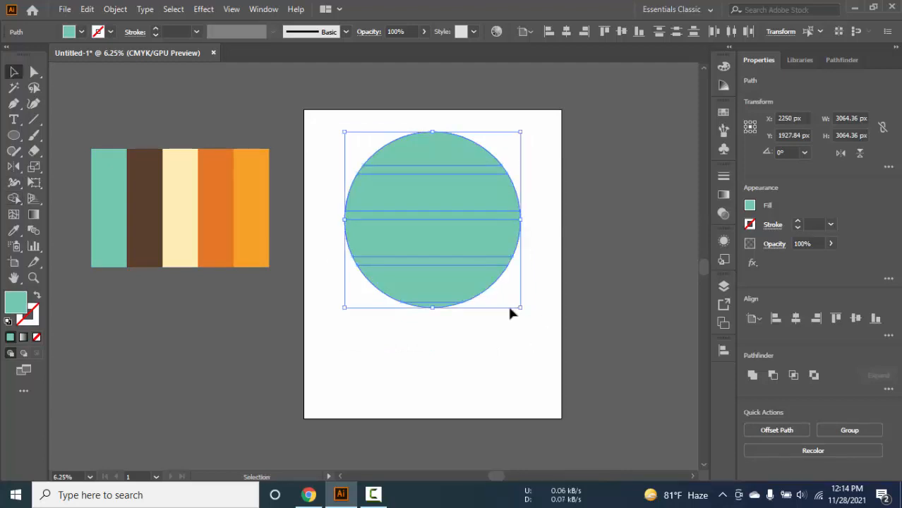
{"action": "left_click", "coordinate": [508, 339]}
Step: Delete the teal circle that covers the trimmed stripes
{"action": "left_click", "coordinate": [470, 242]}
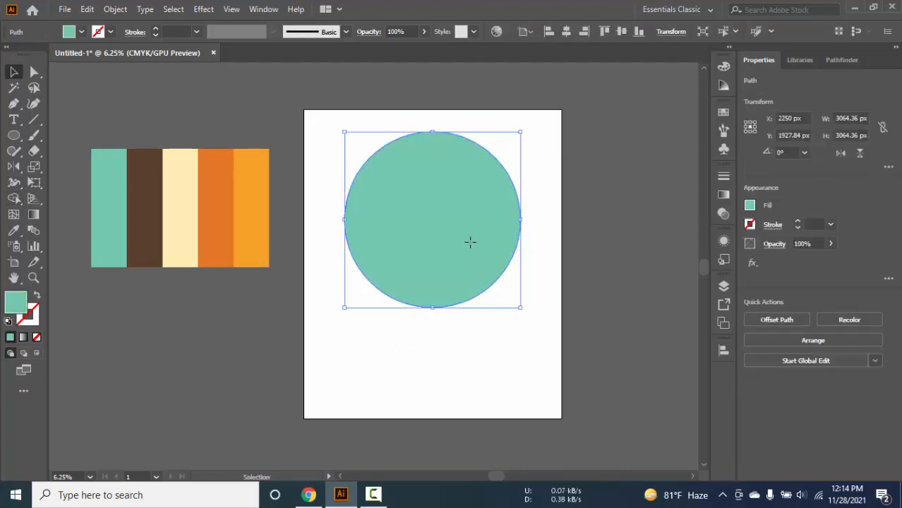
{"action": "key", "text": "Delete"}
{"action": "key", "text": "a"}
{"action": "key", "text": "ctrl+z"}
{"action": "key", "text": "Delete"}
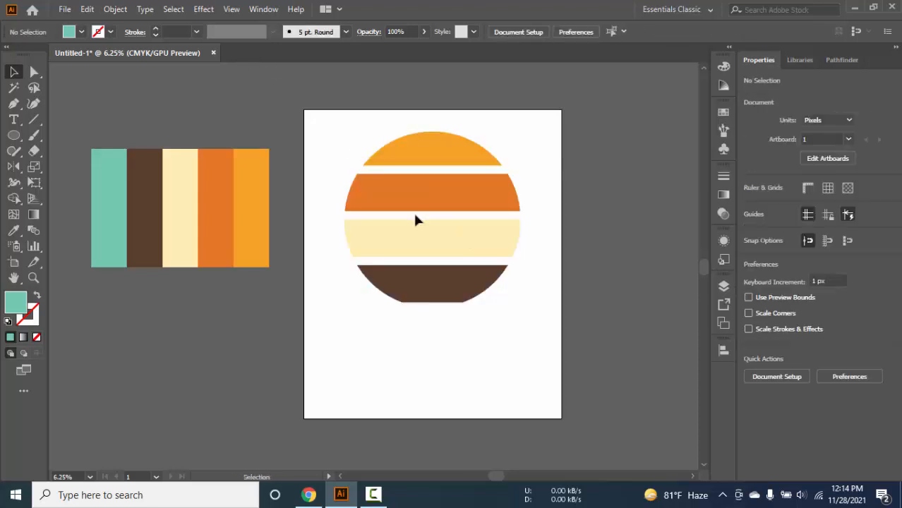
Step: Move the whole striped sun off the artboard to the empty canvas on its right
{"action": "left_click_drag", "start_coordinate": [352, 144], "coordinate": [628, 275]}
{"action": "key", "text": "space"}
{"action": "left_click_drag", "start_coordinate": [669, 205], "coordinate": [562, 220]}
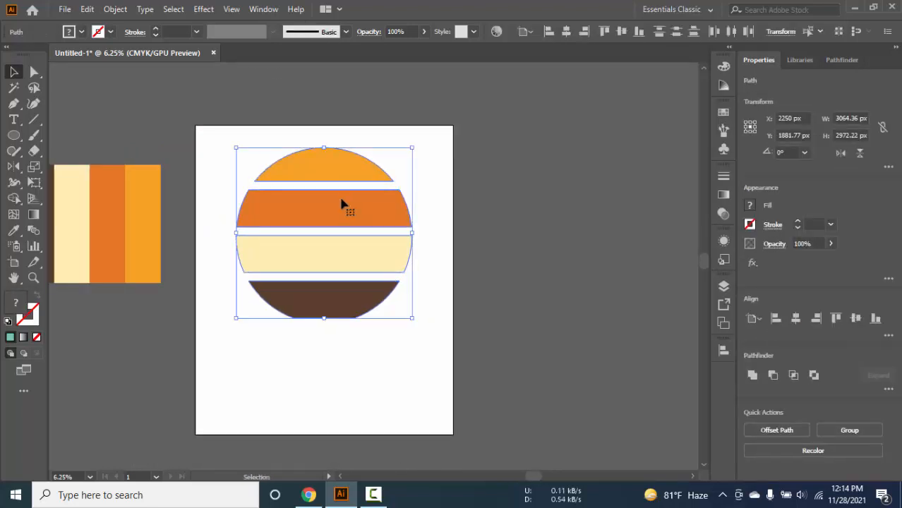
{"action": "left_click_drag", "start_coordinate": [342, 203], "coordinate": [644, 178]}
{"action": "left_click", "coordinate": [370, 280]}
{"action": "key", "text": "ctrl+minus"}
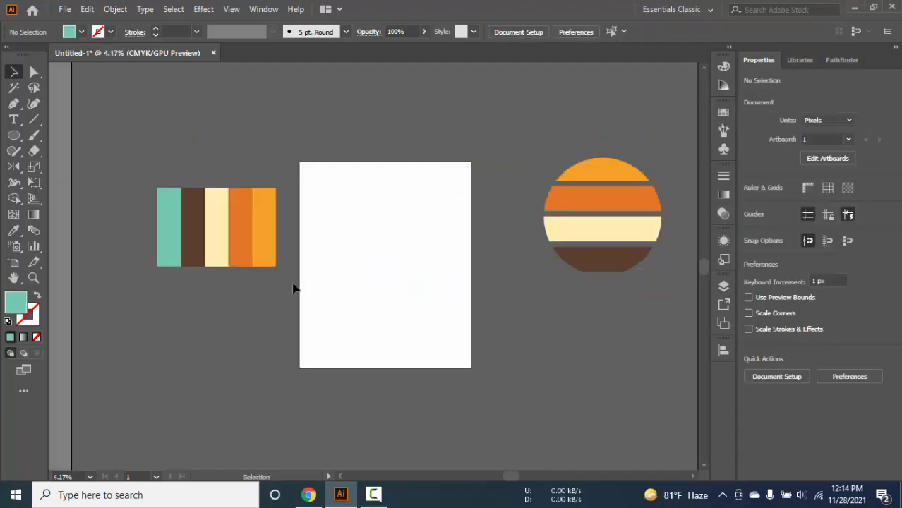
Step: Draw a teal rectangle about 3629 by 530 px across the upper part of the empty artboard
{"action": "key", "text": "space"}
{"action": "left_click_drag", "start_coordinate": [295, 288], "coordinate": [388, 284]}
{"action": "scroll", "coordinate": [437, 236], "scroll_direction": "up", "scroll_amount": 1}
{"action": "key", "text": "space"}
{"action": "left_click_drag", "start_coordinate": [531, 201], "coordinate": [351, 194]}
{"action": "left_click_drag", "start_coordinate": [13, 135], "coordinate": [81, 133]}
{"action": "left_click_drag", "start_coordinate": [227, 166], "coordinate": [435, 196]}
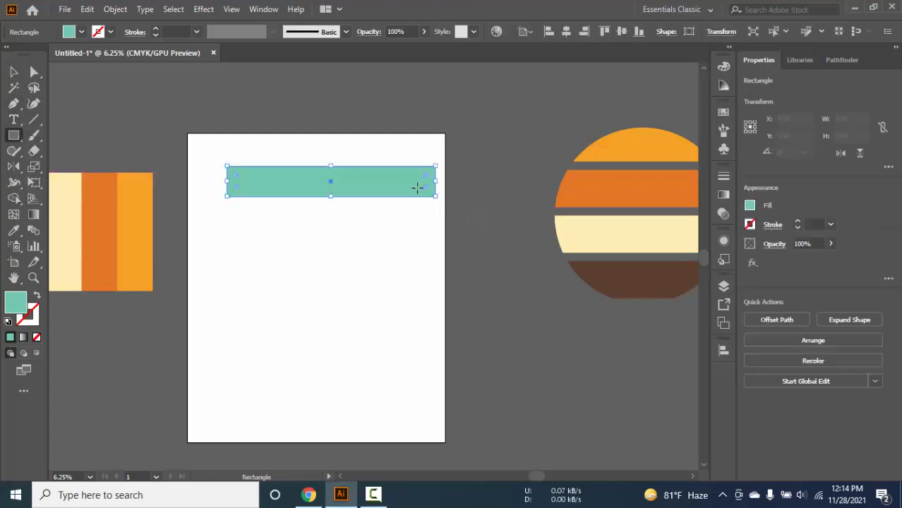
Step: Duplicate the rectangle straight down to the lower part of the artboard and make the copy slightly shorter in height
{"action": "left_click", "coordinate": [13, 71]}
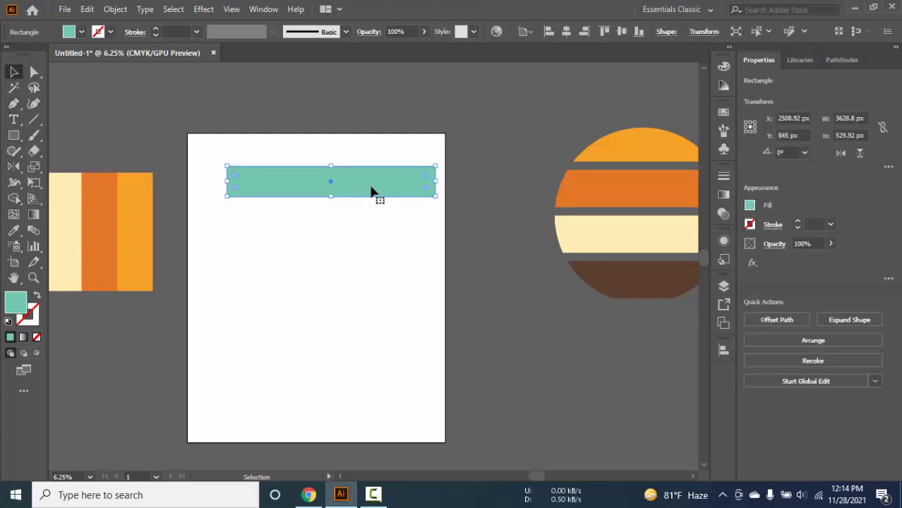
{"action": "left_click_drag", "start_coordinate": [372, 191], "coordinate": [372, 387]}
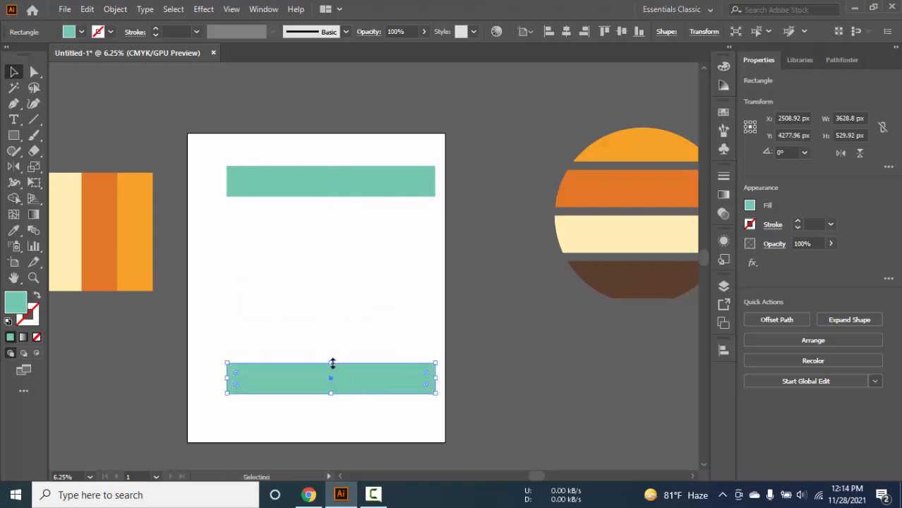
{"action": "mouse_move", "coordinate": [333, 363]}
{"action": "left_mouse_down"}
{"action": "mouse_move", "coordinate": [338, 382]}
{"action": "mouse_move", "coordinate": [332, 368]}
{"action": "left_mouse_up"}
{"action": "left_click", "coordinate": [336, 333]}
Step: Select both teal rectangles and make a blend between them
{"action": "left_click_drag", "start_coordinate": [342, 144], "coordinate": [342, 429]}
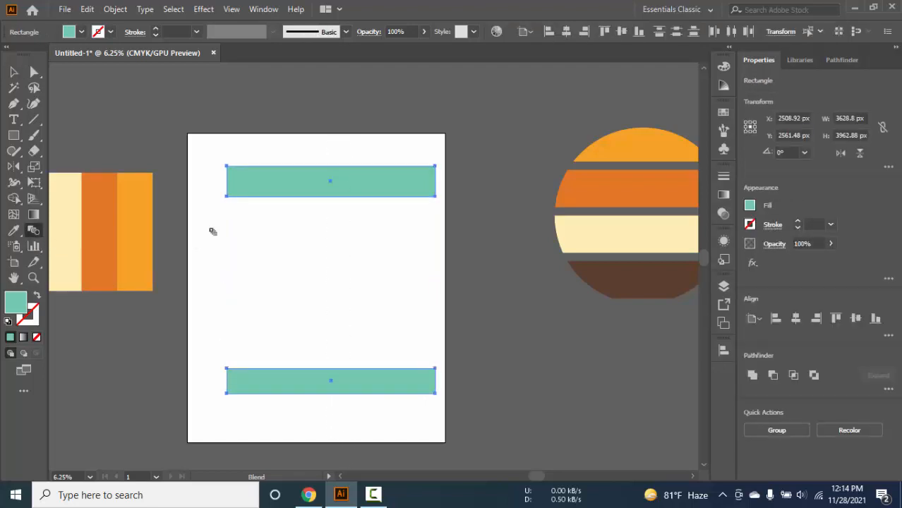
{"action": "left_click", "coordinate": [121, 9]}
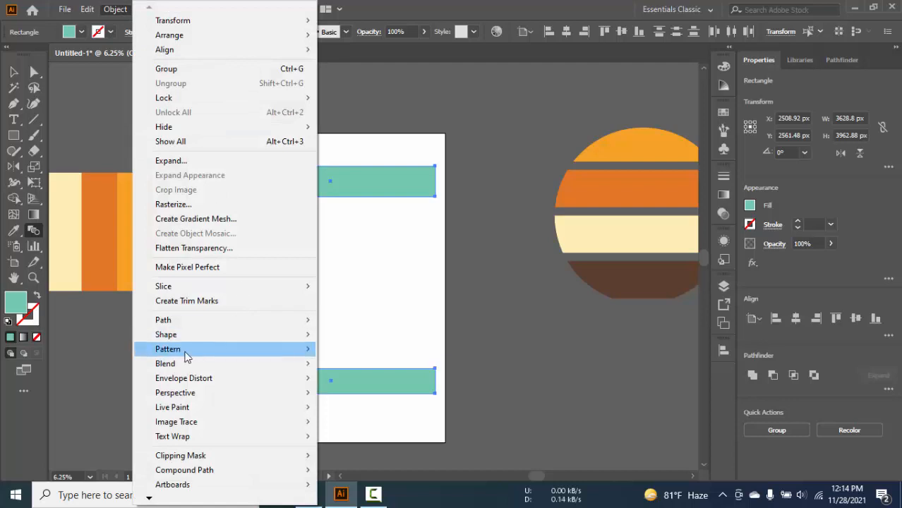
{"action": "mouse_move", "coordinate": [310, 364]}
{"action": "left_click", "coordinate": [361, 364]}
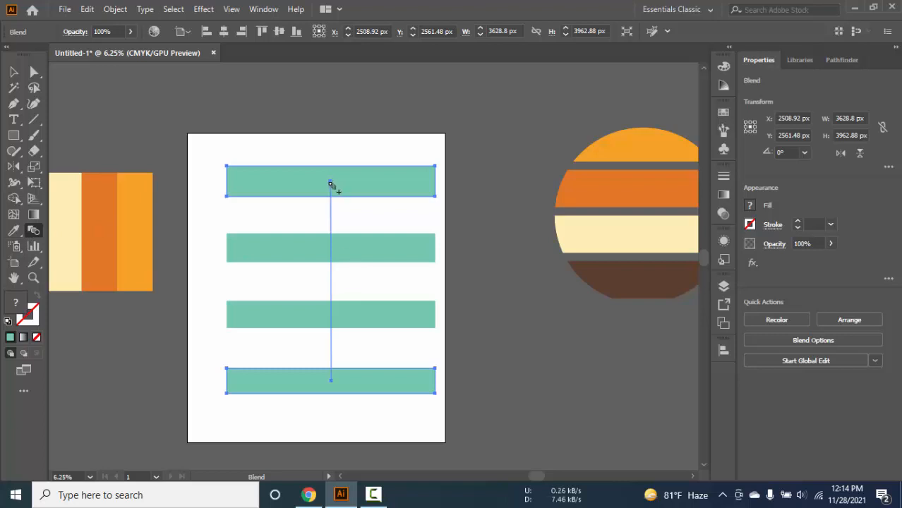
Step: Set the blend between the two teal rectangles to 5 specified steps, with the preview on
{"action": "key", "text": "Return"}
{"action": "double_click", "coordinate": [538, 233]}
{"action": "type", "text": "15"}
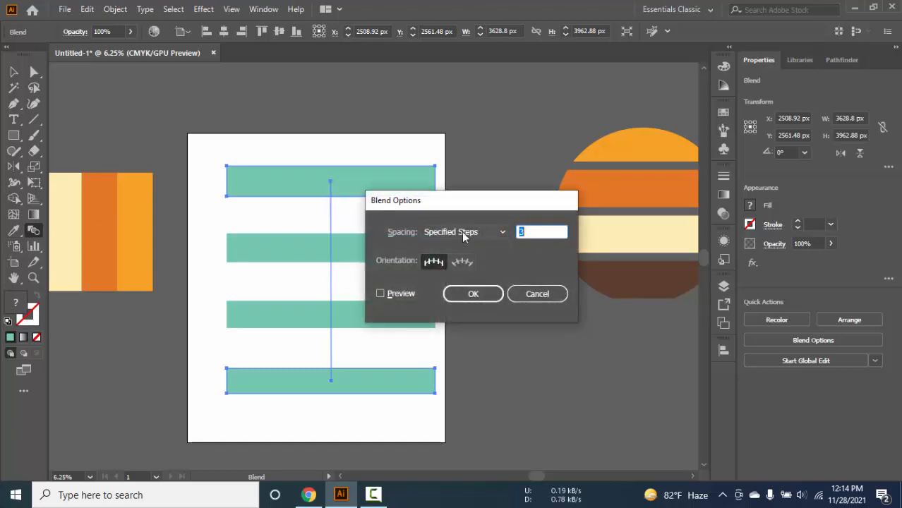
{"action": "left_click", "coordinate": [399, 292]}
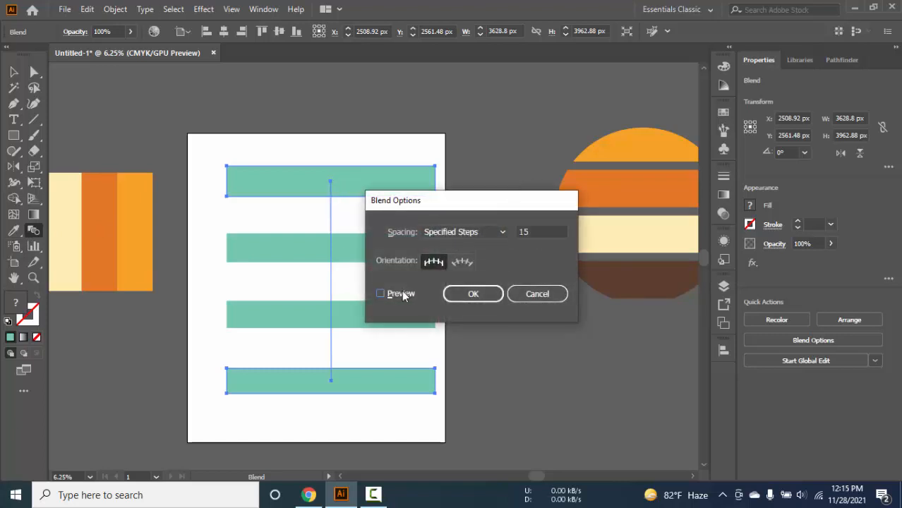
{"action": "left_click_drag", "start_coordinate": [530, 234], "coordinate": [509, 223]}
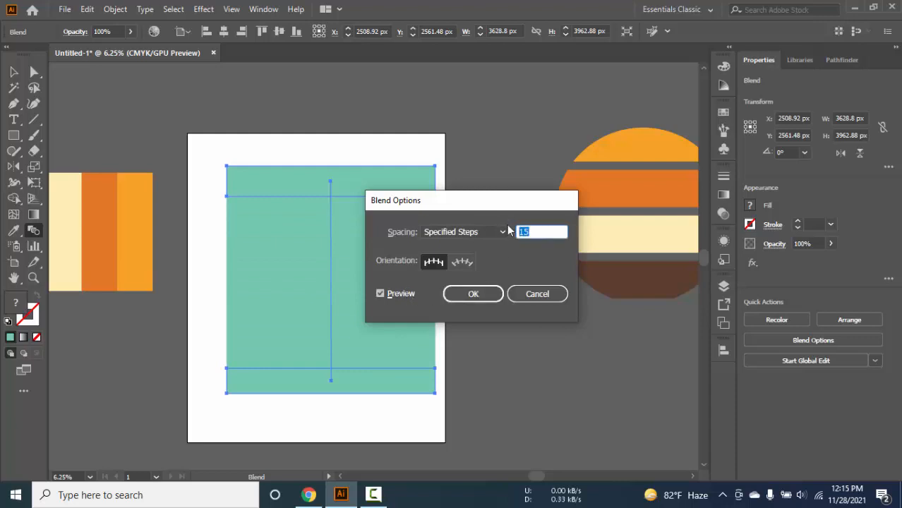
{"action": "type", "text": "4"}
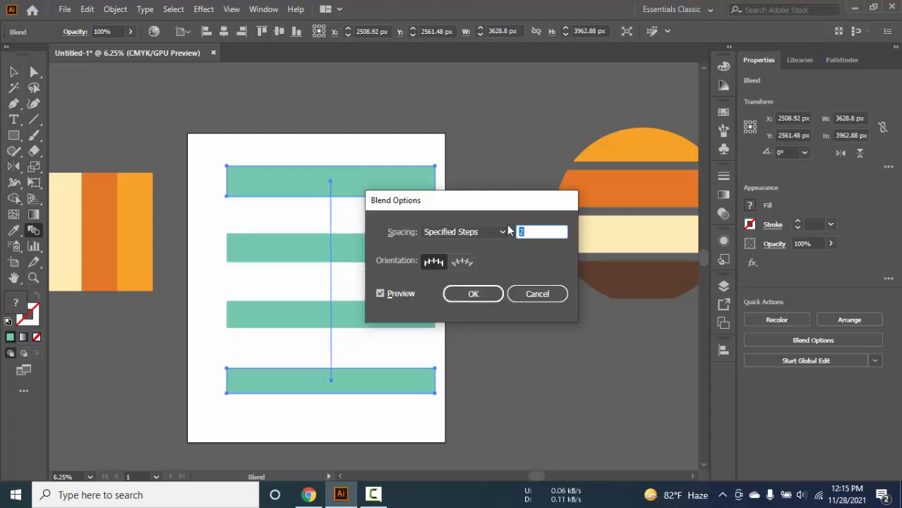
{"action": "key", "text": "Up"}
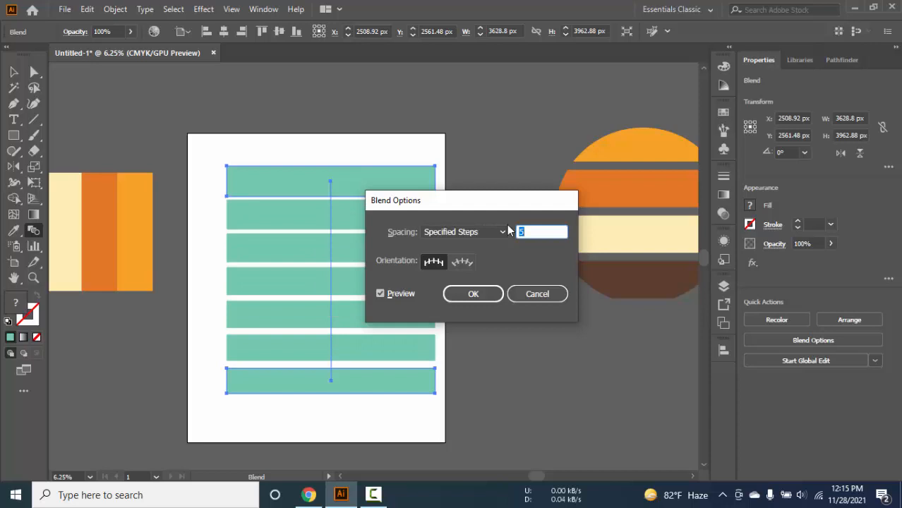
{"action": "left_click", "coordinate": [489, 296]}
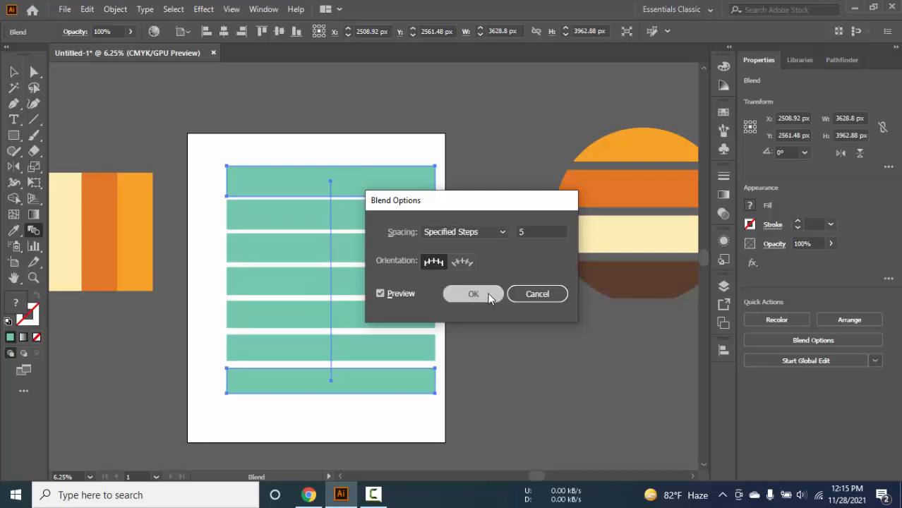
Step: Expand the blend on the artboard, including both object and fill
{"action": "left_click", "coordinate": [14, 71]}
{"action": "left_click", "coordinate": [252, 129]}
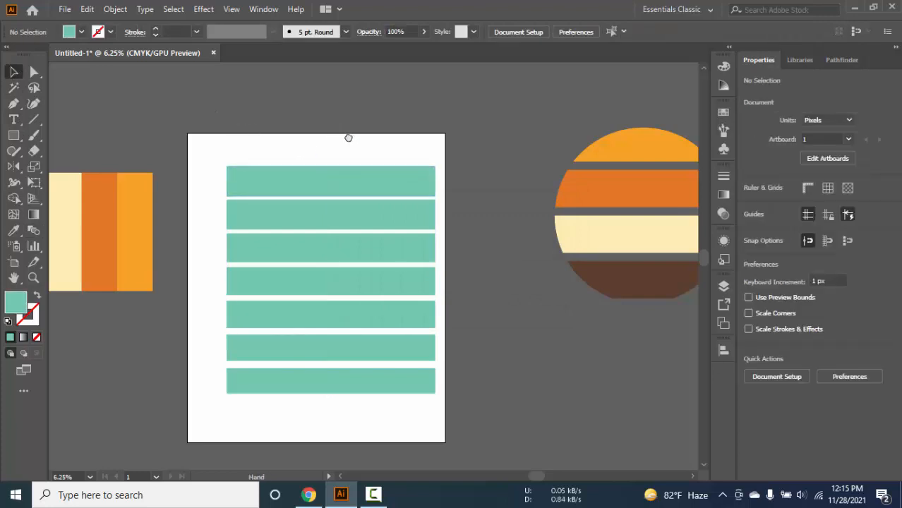
{"action": "left_click_drag", "start_coordinate": [348, 138], "coordinate": [400, 125]}
{"action": "left_click", "coordinate": [412, 379]}
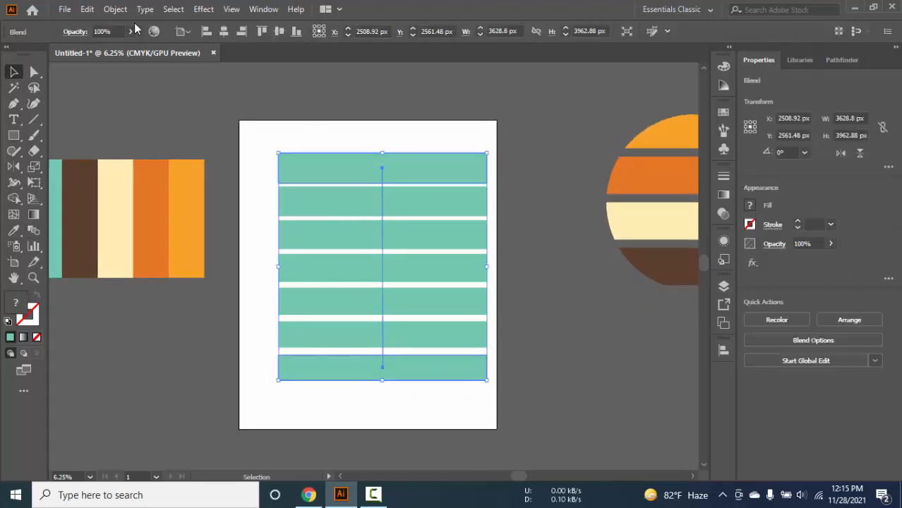
{"action": "left_click", "coordinate": [115, 8]}
{"action": "left_click", "coordinate": [206, 156]}
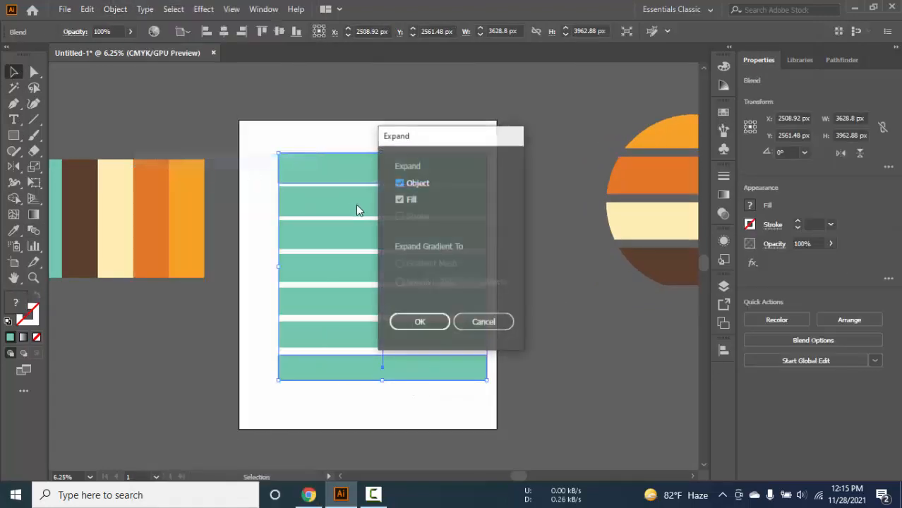
{"action": "left_click", "coordinate": [437, 319]}
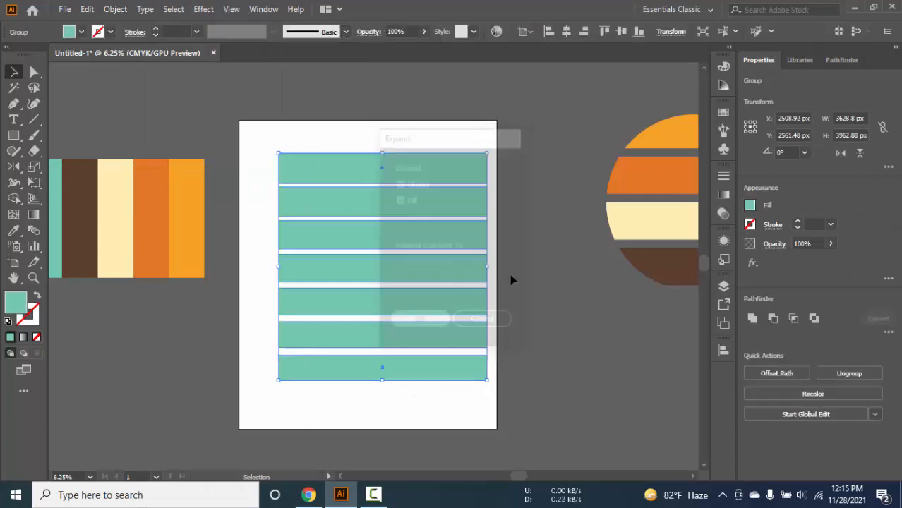
Step: Ungroup the expanded bars so each one can be edited separately
{"action": "right_click", "coordinate": [375, 230]}
{"action": "left_click", "coordinate": [442, 336]}
{"action": "left_click", "coordinate": [598, 316]}
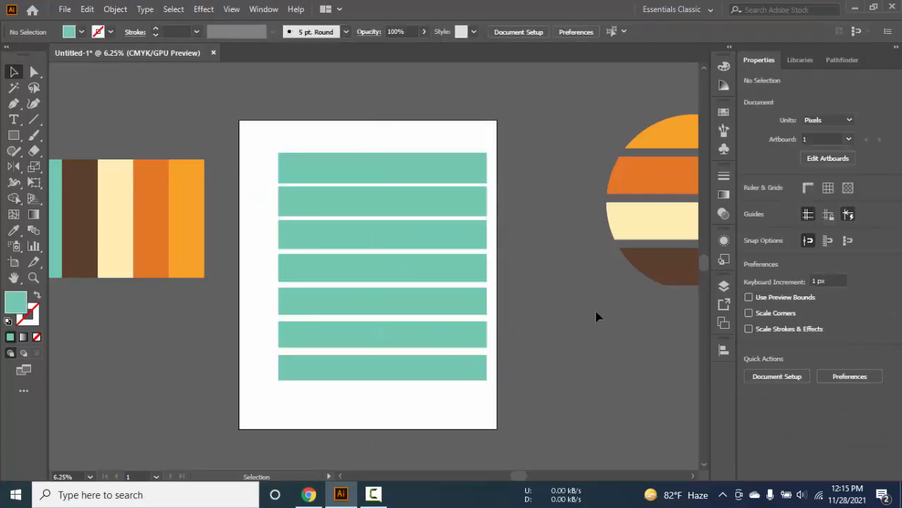
Step: Recolour the topmost bar light orange and the second bar dark orange by sampling the palette with the Eyedropper
{"action": "left_click", "coordinate": [362, 175]}
{"action": "left_click_drag", "start_coordinate": [338, 252], "coordinate": [385, 255]}
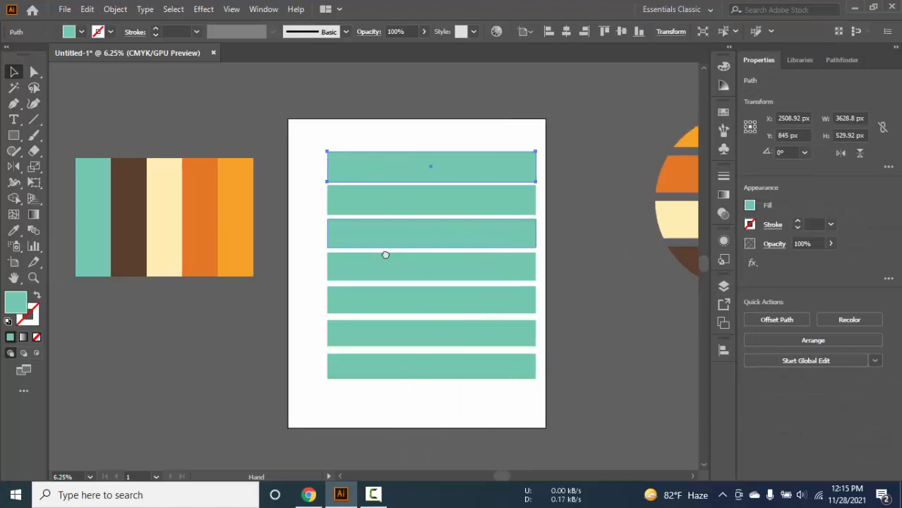
{"action": "key", "text": "i"}
{"action": "left_click", "coordinate": [238, 209]}
{"action": "key", "text": "v"}
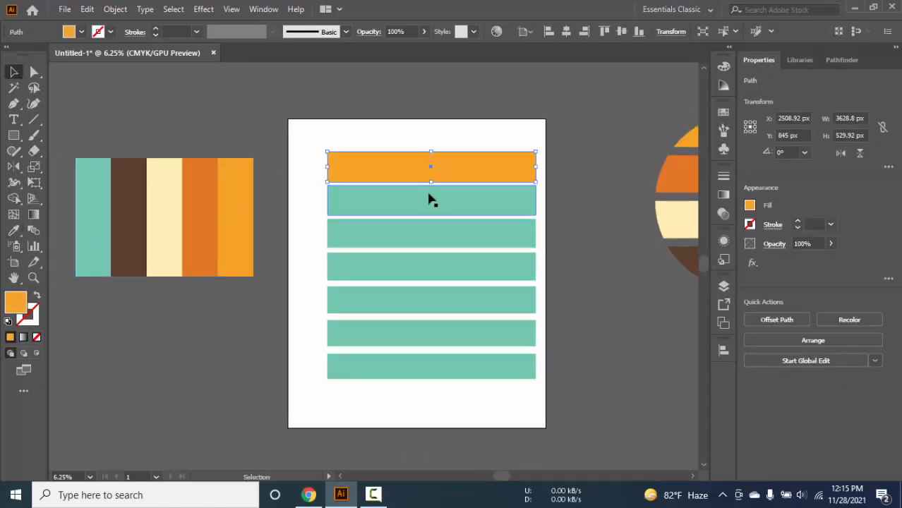
{"action": "left_click", "coordinate": [427, 201]}
{"action": "key", "text": "i"}
{"action": "left_click", "coordinate": [207, 201]}
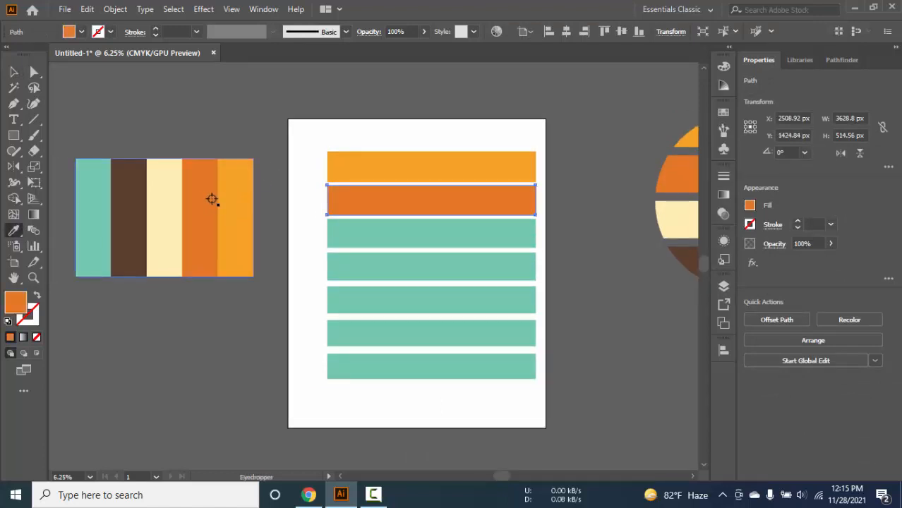
{"action": "key", "text": "v"}
Step: Recolour the third bar cream and the fourth bar brown by sampling the palette with the Eyedropper
{"action": "left_click", "coordinate": [375, 239]}
{"action": "key", "text": "i"}
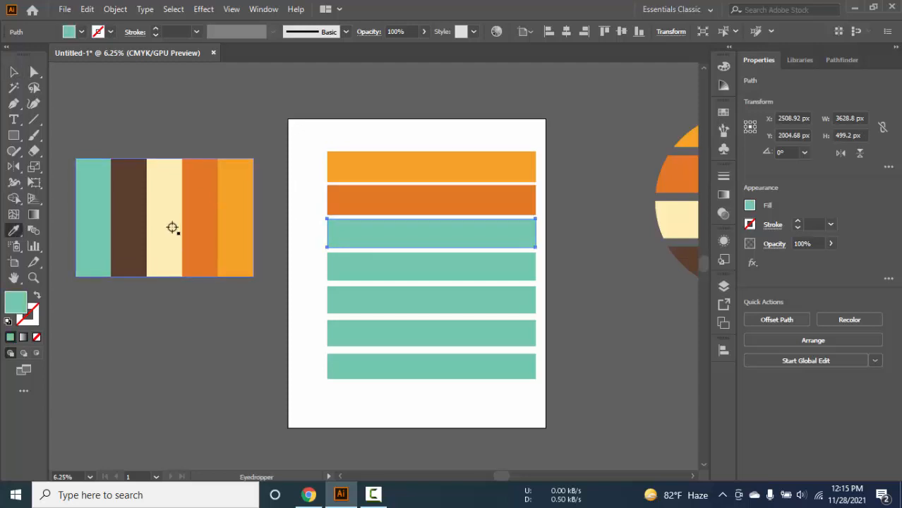
{"action": "left_click", "coordinate": [170, 226]}
{"action": "key", "text": "v"}
{"action": "left_click", "coordinate": [393, 279]}
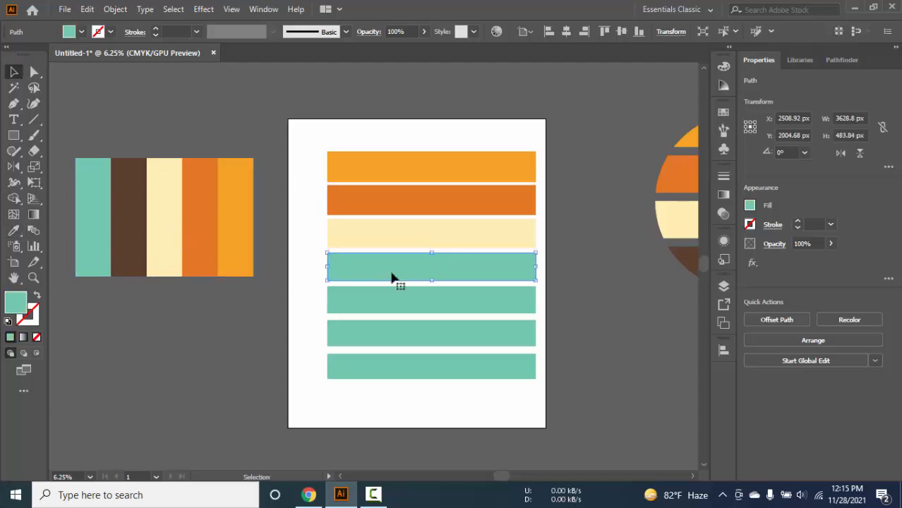
{"action": "key", "text": "i"}
{"action": "left_click", "coordinate": [158, 244]}
{"action": "left_click", "coordinate": [137, 243]}
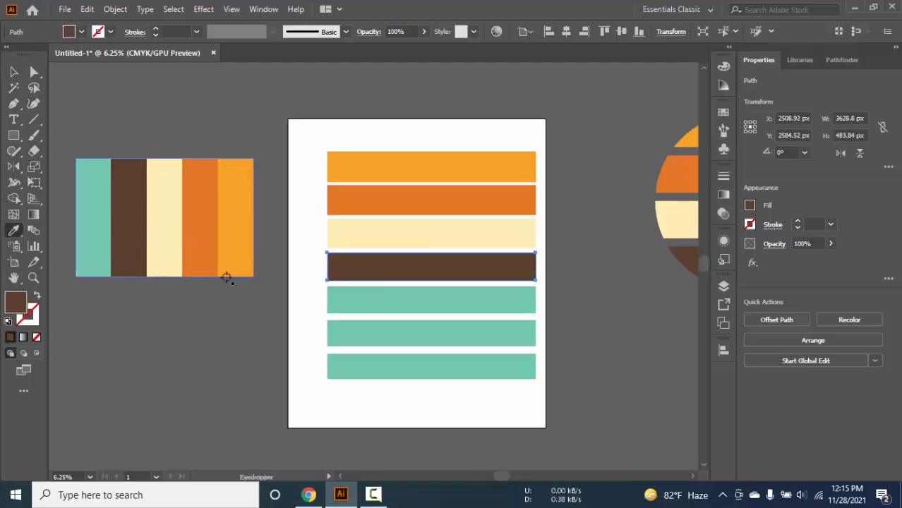
{"action": "key", "text": "v"}
Step: Keep the fifth bar teal and delete the two lowest teal bars
{"action": "left_click", "coordinate": [433, 303]}
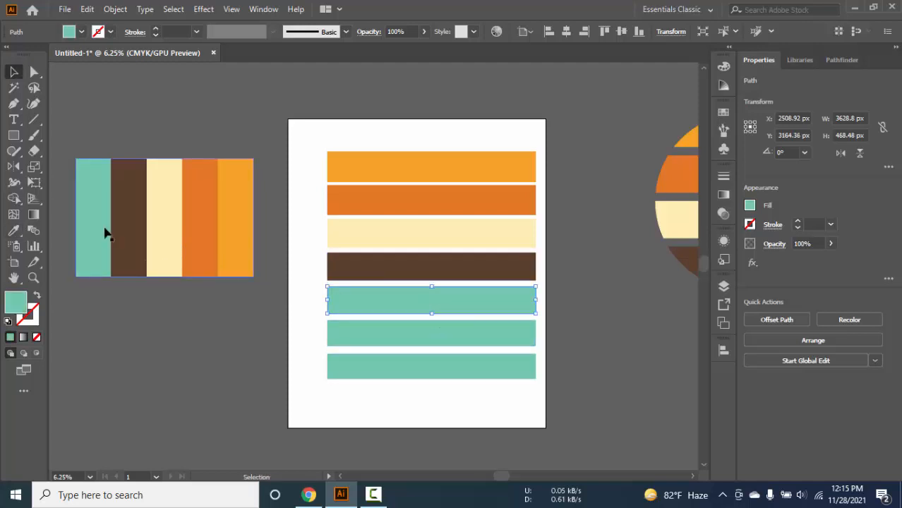
{"action": "key", "text": "i"}
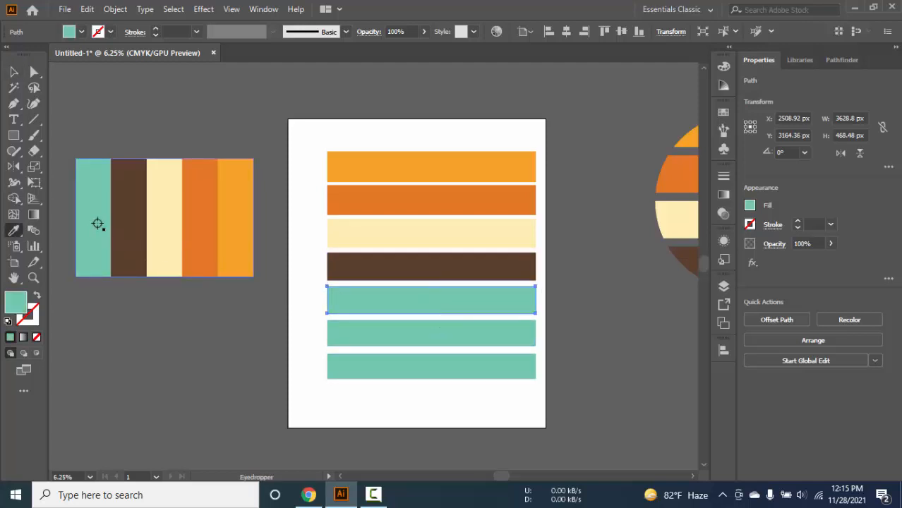
{"action": "key", "text": "v"}
{"action": "left_click", "coordinate": [393, 339]}
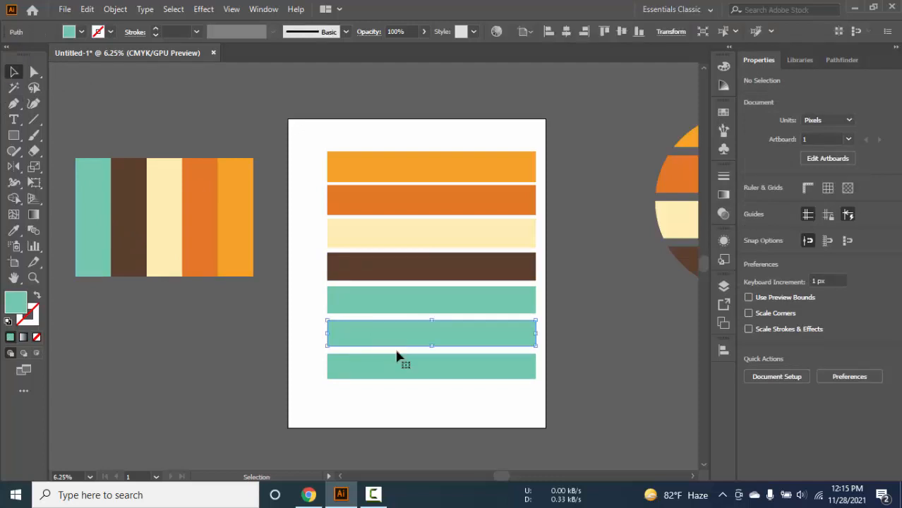
{"action": "left_click", "coordinate": [399, 366], "text": "shift"}
{"action": "key", "text": "Delete"}
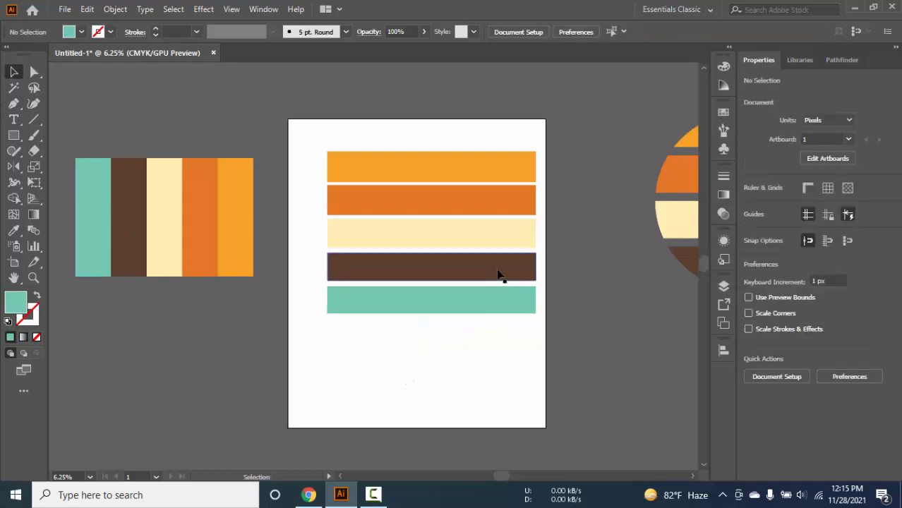
Step: Draw a circle about 2588 px in diameter over the five bars, centred on the cream one
{"action": "key", "text": "ctrl+alt+space"}
{"action": "left_click_drag", "start_coordinate": [575, 189], "coordinate": [524, 203]}
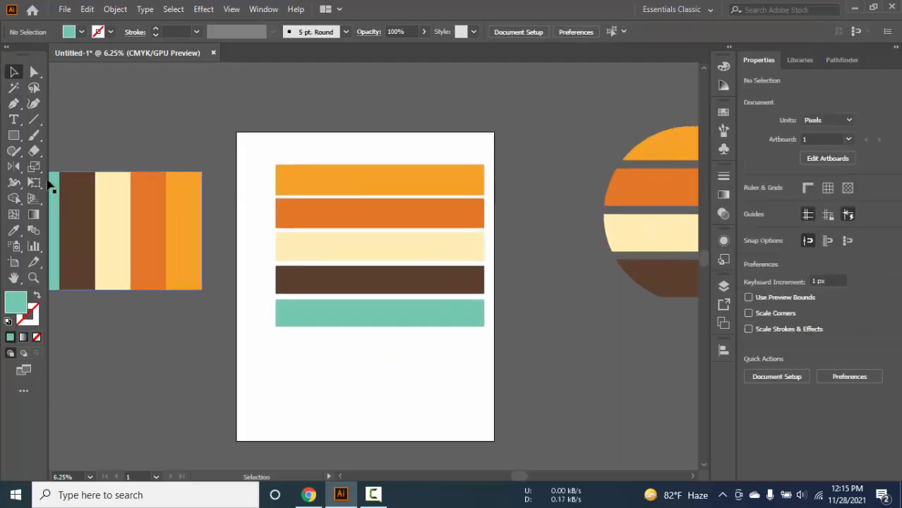
{"action": "left_click_drag", "start_coordinate": [13, 135], "coordinate": [66, 167]}
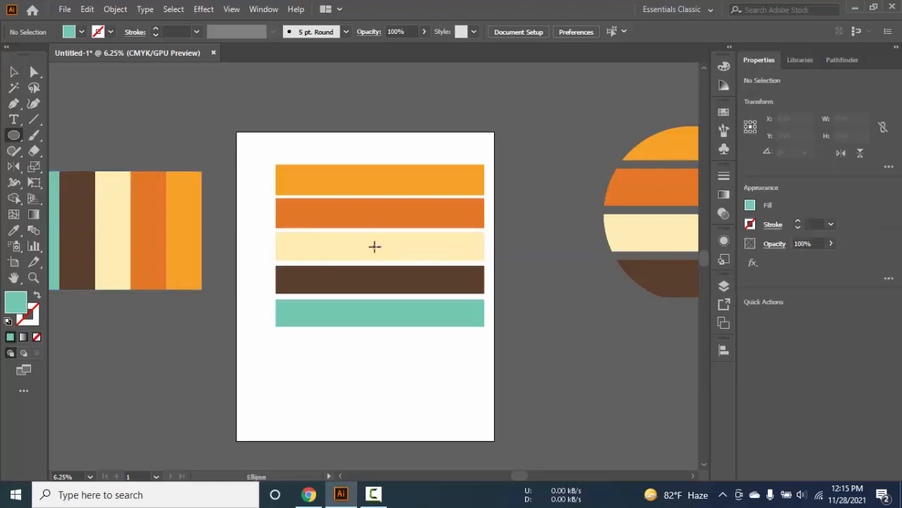
{"action": "left_click_drag", "start_coordinate": [374, 245], "coordinate": [424, 335]}
Step: Select the circle with all five bars and trim them to the circle with the Pathfinder Crop operation
{"action": "left_click", "coordinate": [13, 71]}
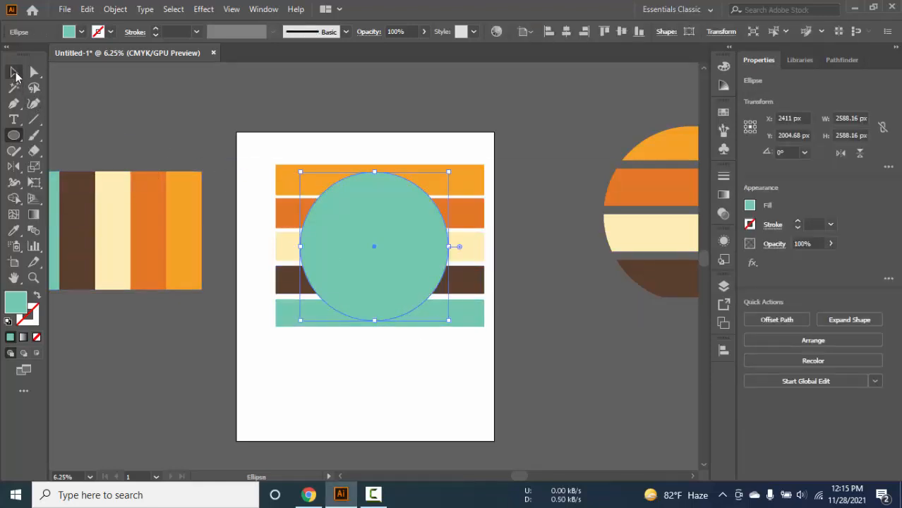
{"action": "left_click_drag", "start_coordinate": [268, 118], "coordinate": [456, 364]}
{"action": "left_click", "coordinate": [268, 9]}
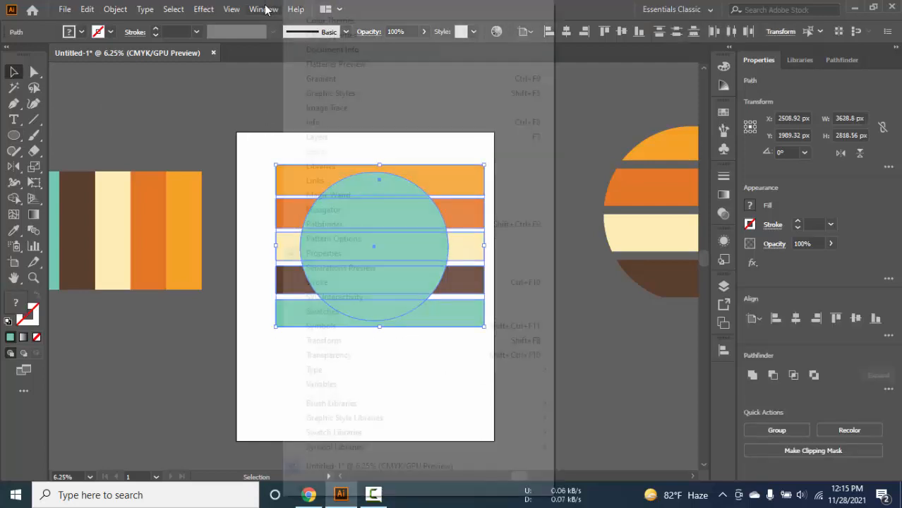
{"action": "mouse_move", "coordinate": [340, 408]}
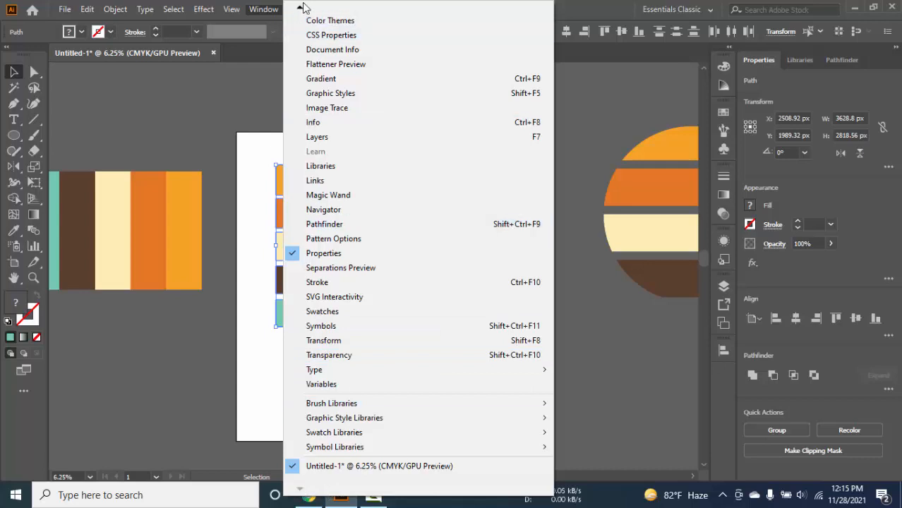
{"action": "left_click", "coordinate": [360, 224]}
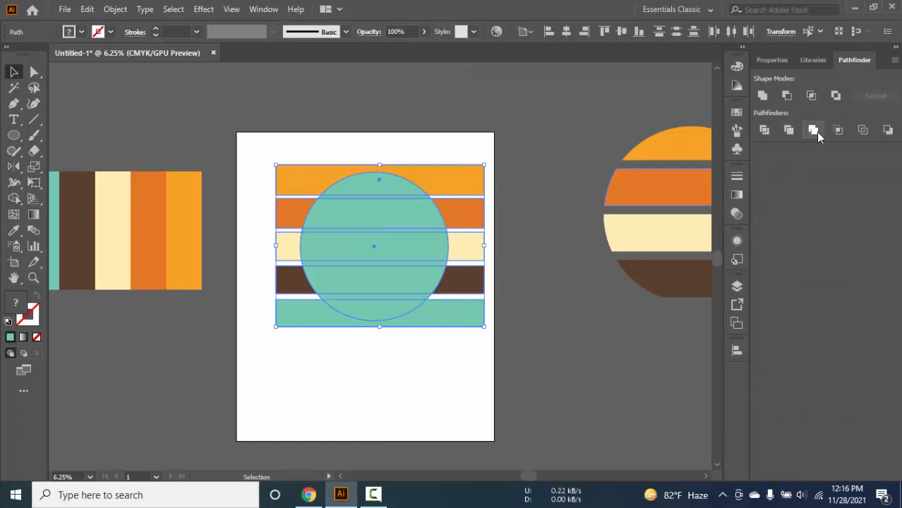
{"action": "left_click", "coordinate": [837, 130]}
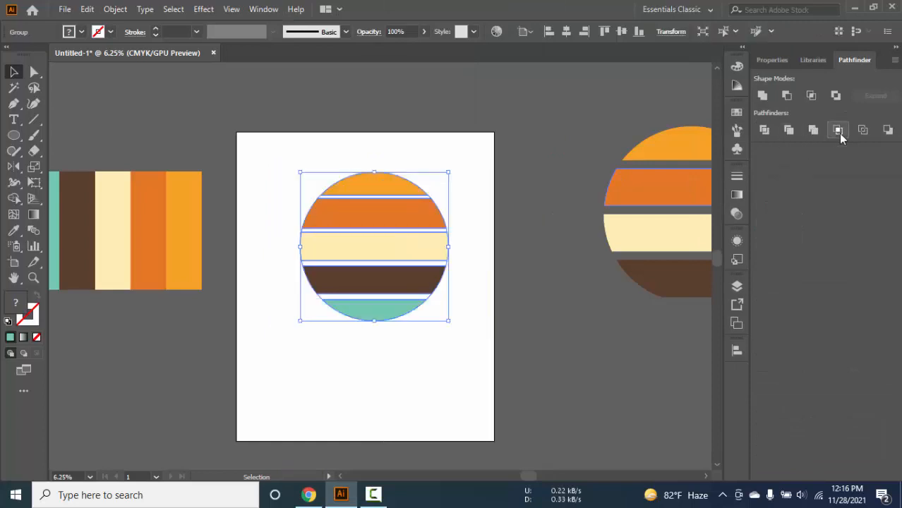
{"action": "left_click", "coordinate": [388, 150]}
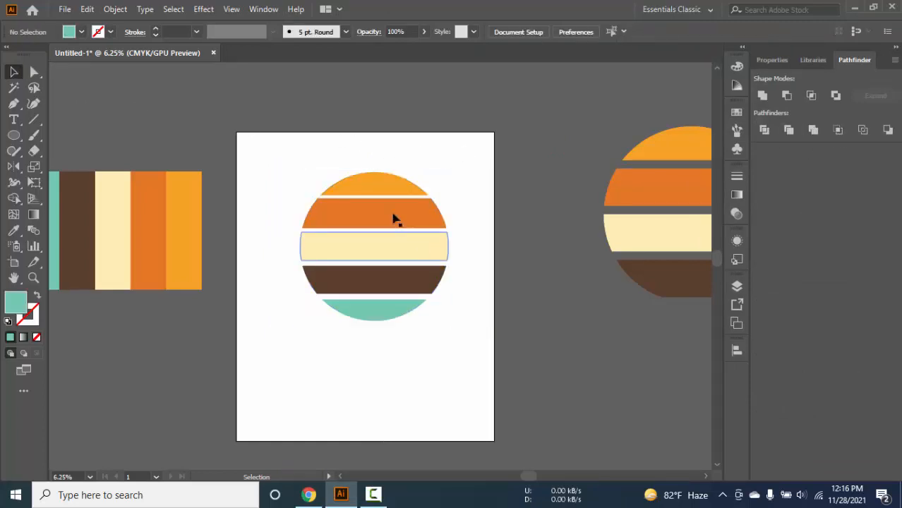
{"action": "double_click", "coordinate": [392, 215]}
{"action": "left_click", "coordinate": [406, 223]}
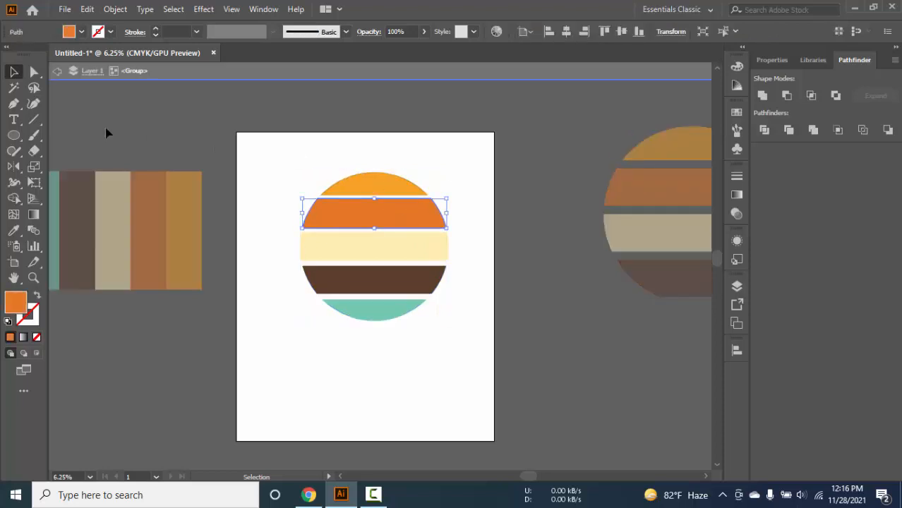
{"action": "left_click", "coordinate": [55, 69]}
{"action": "left_click", "coordinate": [56, 71]}
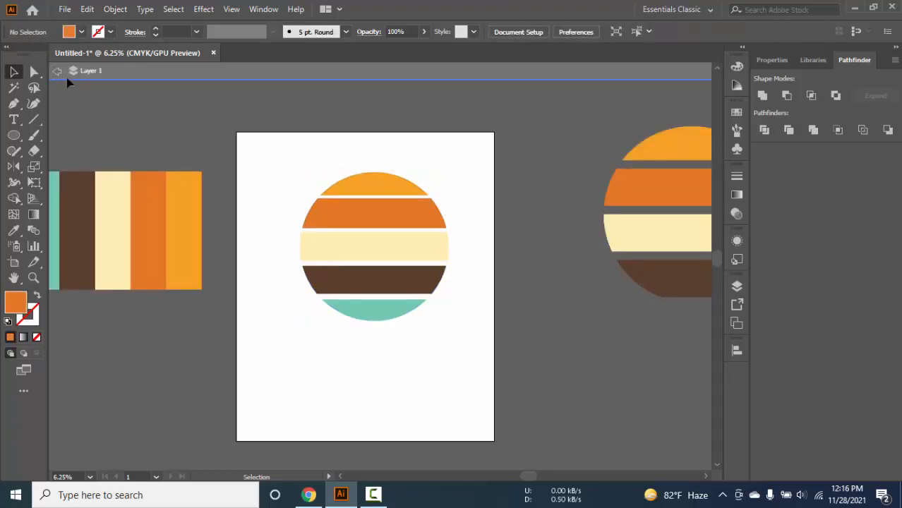
Step: Ungroup the cropped circle and select its upper three stripes one by one to check they are separate
{"action": "left_click", "coordinate": [383, 195]}
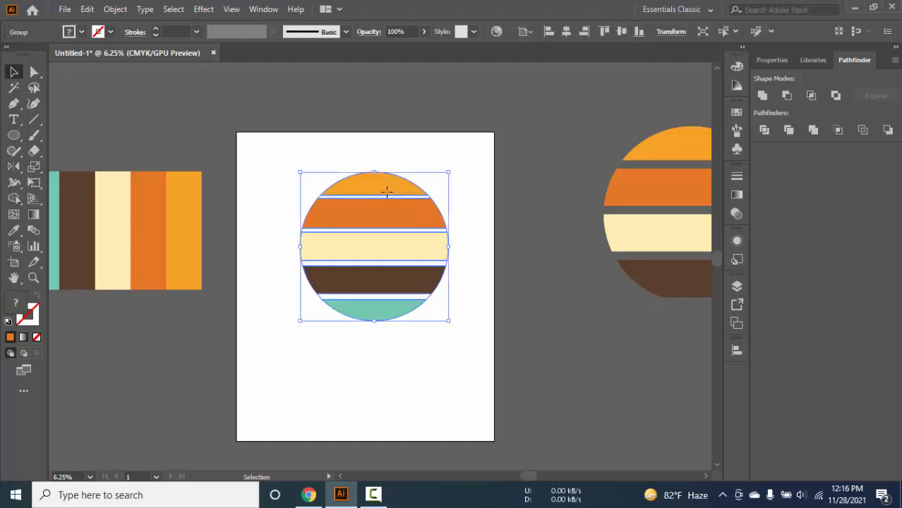
{"action": "right_click", "coordinate": [406, 192]}
{"action": "left_click", "coordinate": [462, 302]}
{"action": "left_click", "coordinate": [485, 306]}
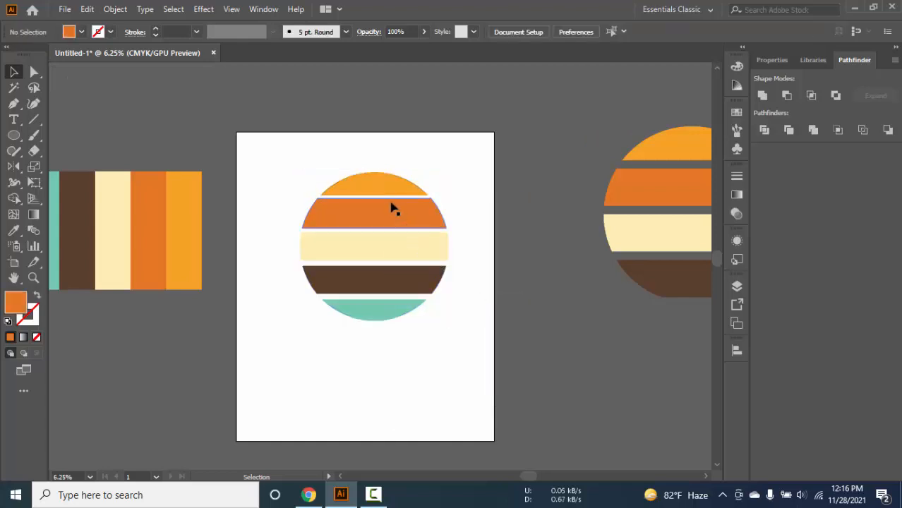
{"action": "left_click", "coordinate": [385, 188]}
{"action": "left_click", "coordinate": [378, 220]}
{"action": "left_click", "coordinate": [388, 247]}
{"action": "left_click", "coordinate": [442, 307]}
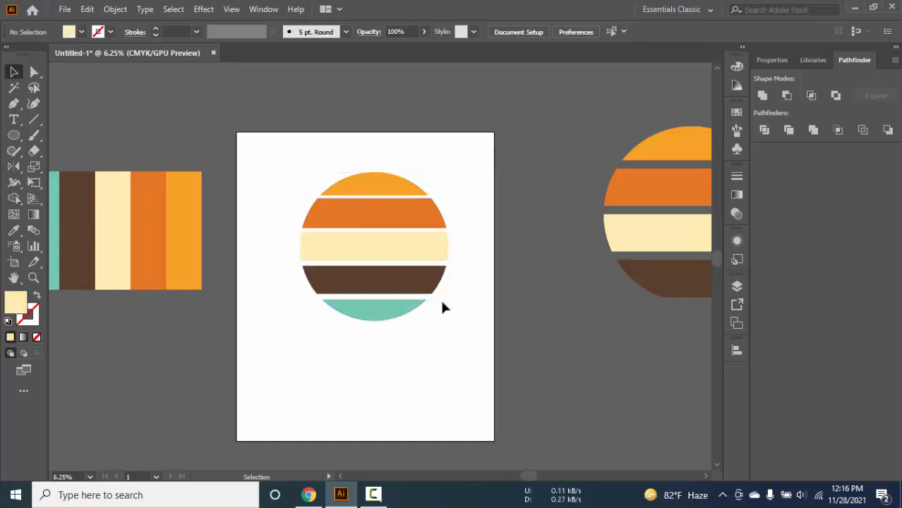
Step: Select the whole five-stripe circle and move it off the artboard, above the other finished circle
{"action": "left_click_drag", "start_coordinate": [526, 224], "coordinate": [466, 220]}
{"action": "left_click_drag", "start_coordinate": [352, 347], "coordinate": [356, 344]}
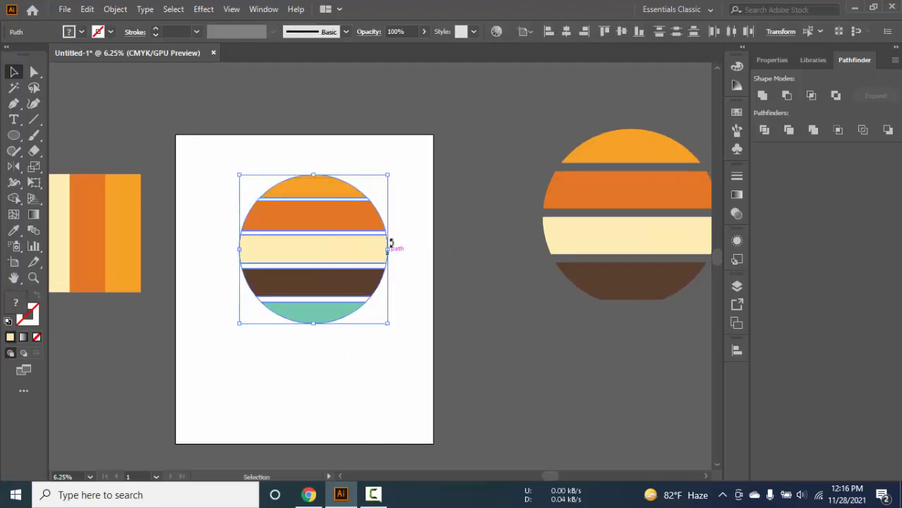
{"action": "key", "text": "ctrl+minus"}
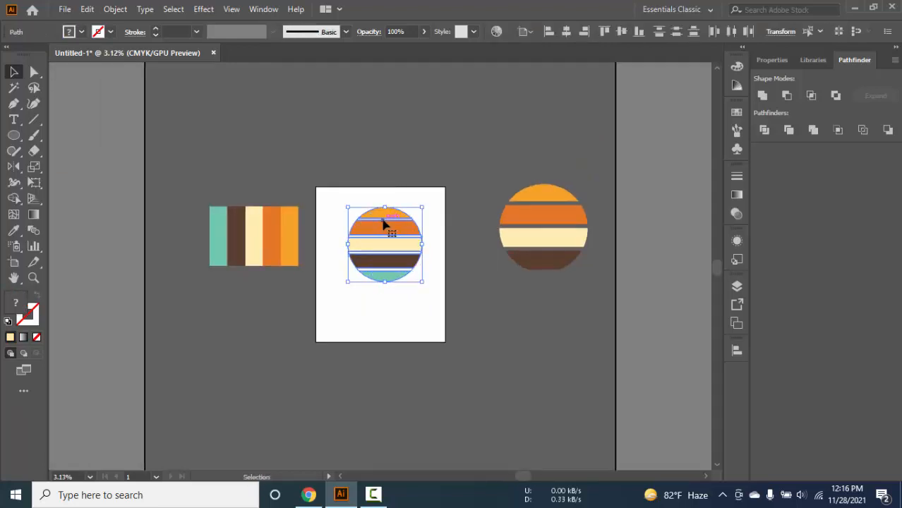
{"action": "left_click_drag", "start_coordinate": [385, 224], "coordinate": [521, 103]}
{"action": "left_click", "coordinate": [353, 126]}
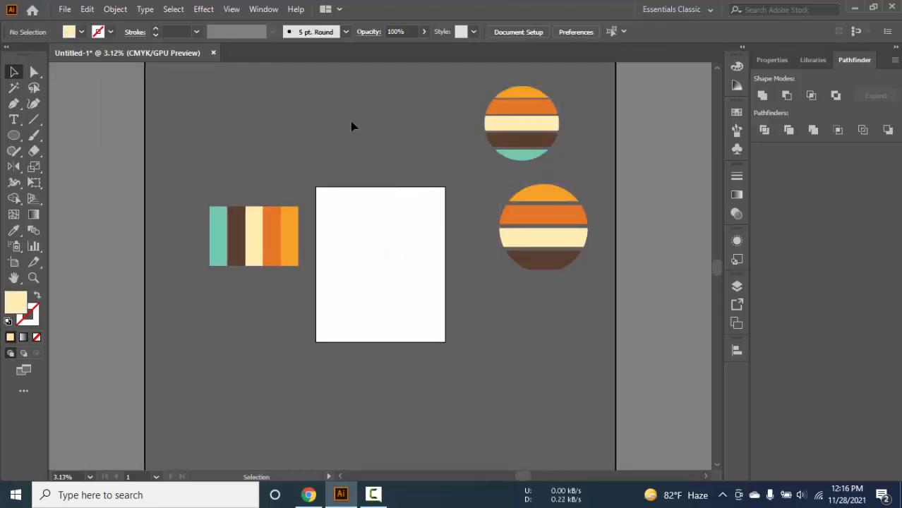
{"action": "scroll", "coordinate": [435, 167], "scroll_direction": "left", "scroll_amount": 1}
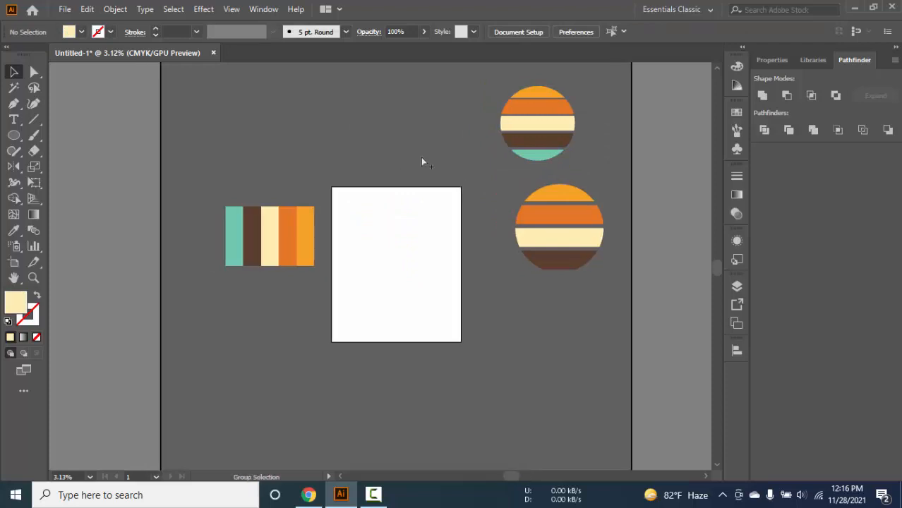
{"action": "scroll", "coordinate": [442, 158], "scroll_direction": "up", "scroll_amount": 1}
{"action": "left_click_drag", "start_coordinate": [460, 136], "coordinate": [420, 144]}
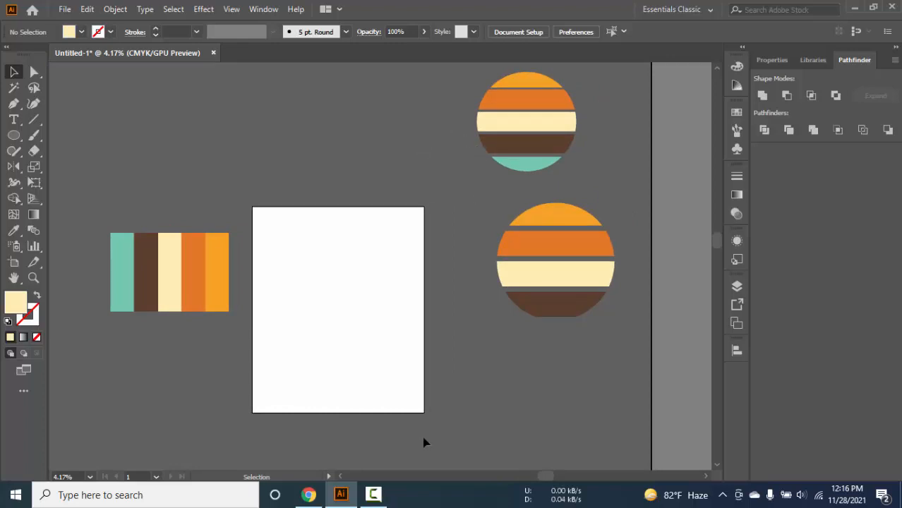
{"action": "left_click", "coordinate": [373, 494]}
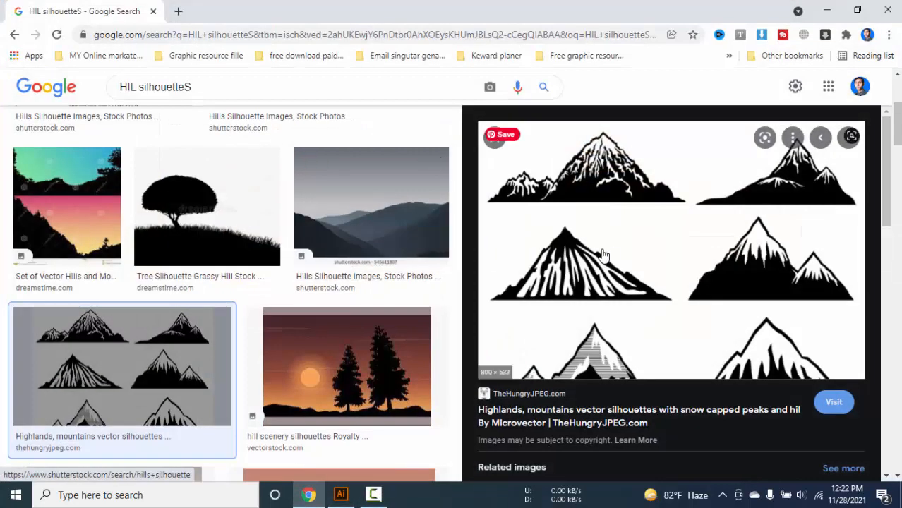
Step: Save the snow-capped mountain silhouettes image from the Google image results to the Desktop as a JPEG
{"action": "right_click", "coordinate": [606, 199]}
{"action": "left_click", "coordinate": [661, 351]}
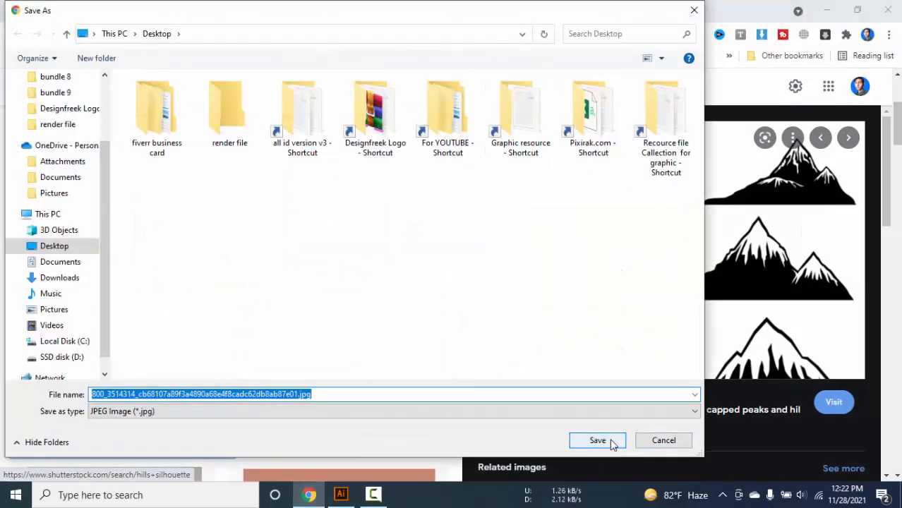
{"action": "left_click", "coordinate": [597, 441]}
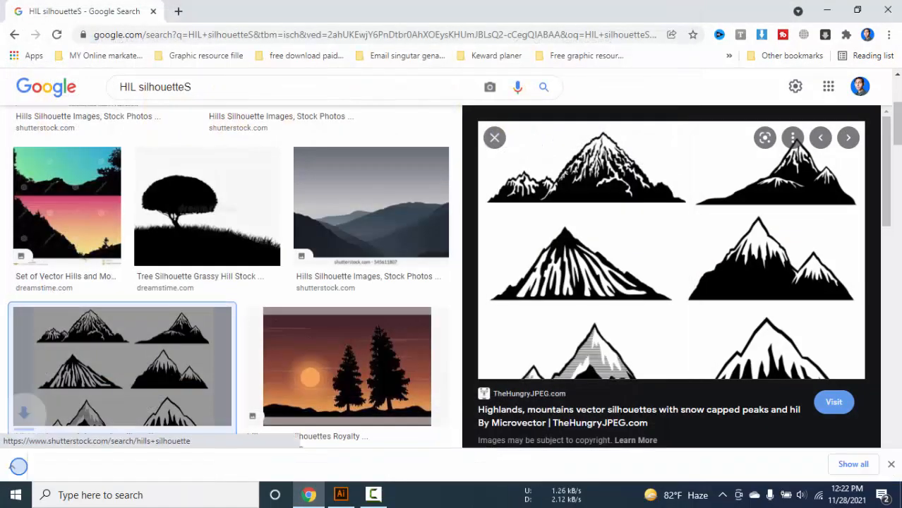
{"action": "left_click", "coordinate": [824, 9]}
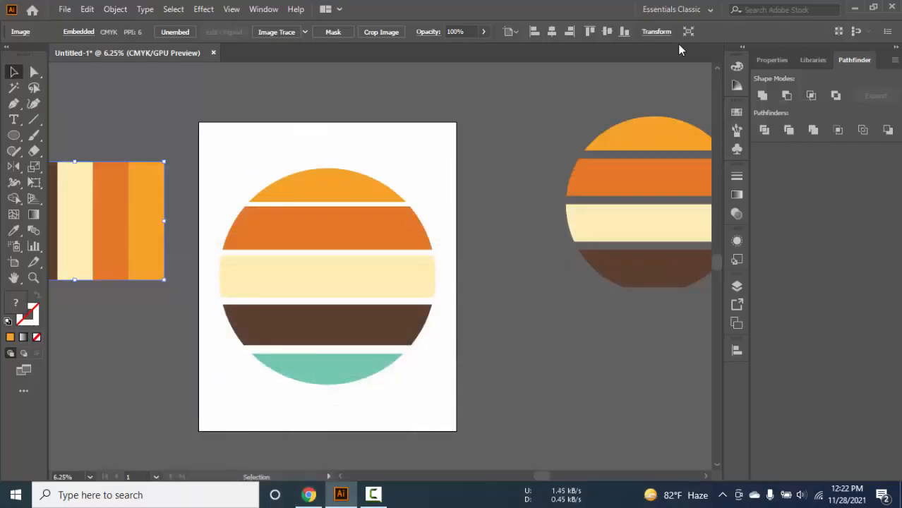
Step: Open the saved mountain image from the desktop as its own Illustrator document and enlarge it
{"action": "left_click", "coordinate": [856, 7]}
{"action": "left_click_drag", "start_coordinate": [123, 21], "coordinate": [422, 55]}
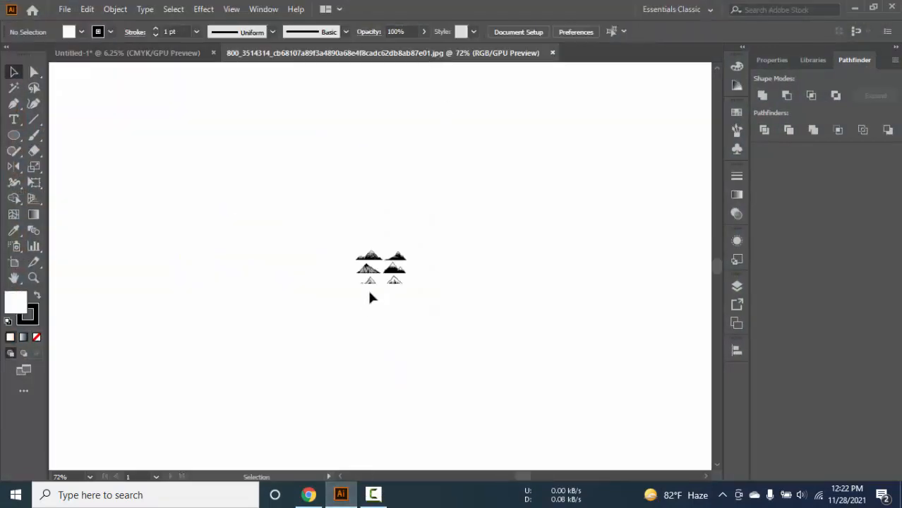
{"action": "left_click", "coordinate": [392, 282]}
{"action": "left_click_drag", "start_coordinate": [409, 284], "coordinate": [564, 354]}
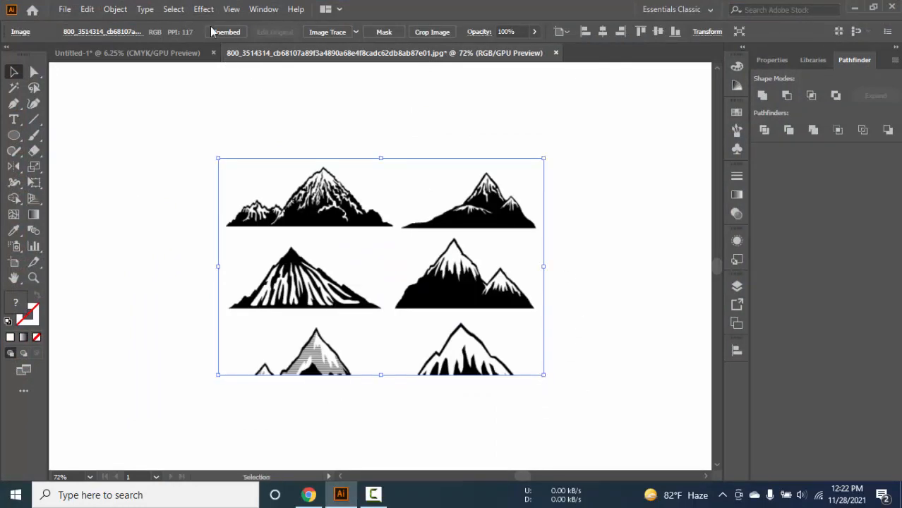
Step: Trace the mountain image with the Silhouettes preset and expand the tracing into paths
{"action": "left_click", "coordinate": [354, 33]}
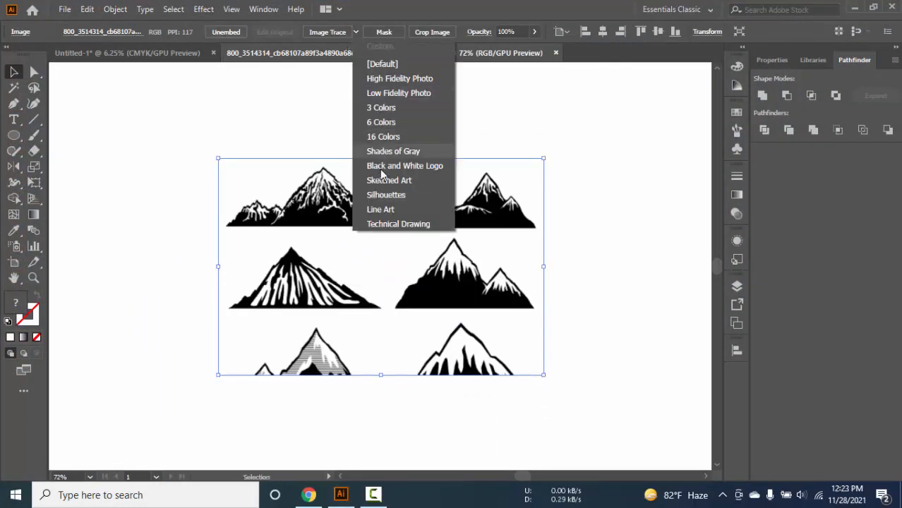
{"action": "left_click", "coordinate": [381, 196]}
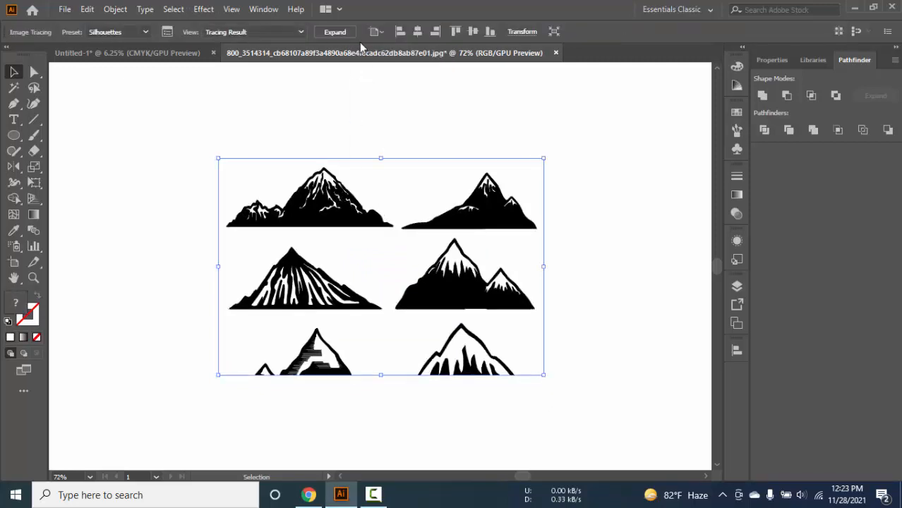
{"action": "left_click", "coordinate": [342, 33]}
Step: Ungroup the expanded mountain tracing into separate shapes
{"action": "right_click", "coordinate": [291, 203]}
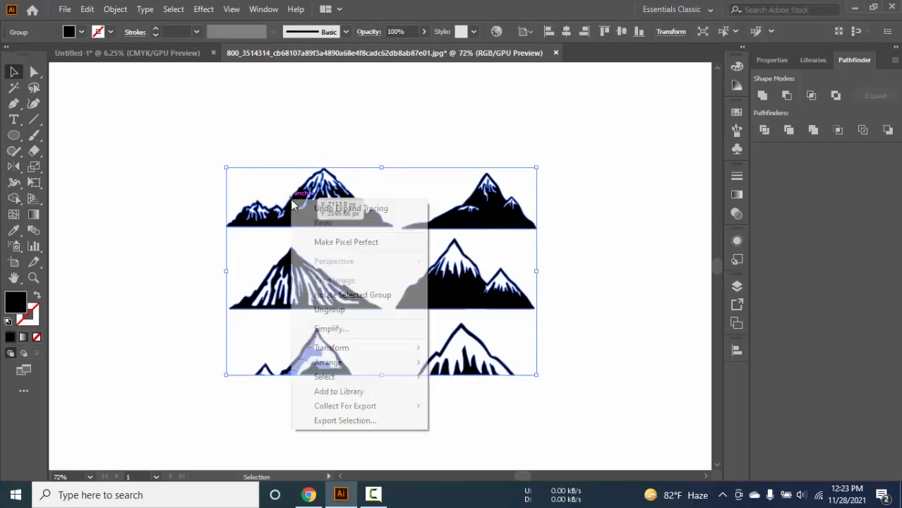
{"action": "left_click", "coordinate": [333, 310]}
{"action": "left_click", "coordinate": [198, 138]}
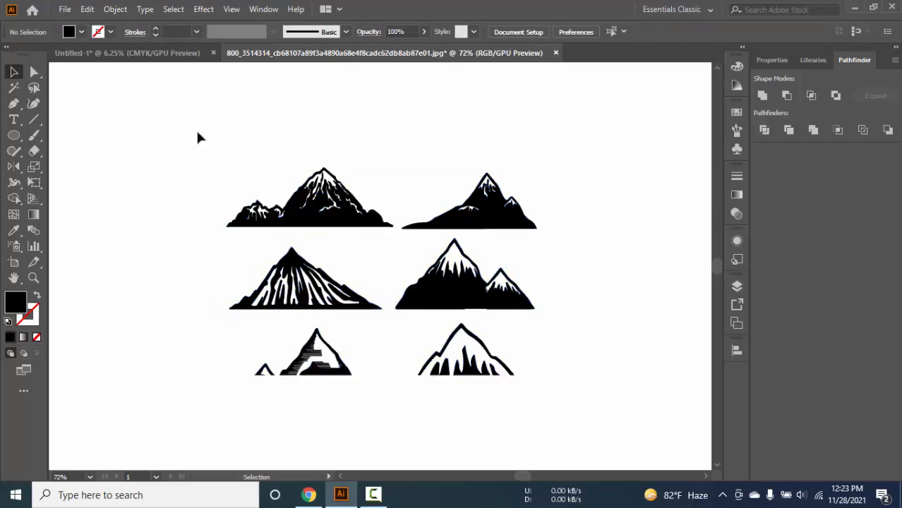
Step: Transfer the upper-right mountain silhouette of the tracing into the Untitled-1 document
{"action": "left_click", "coordinate": [429, 308]}
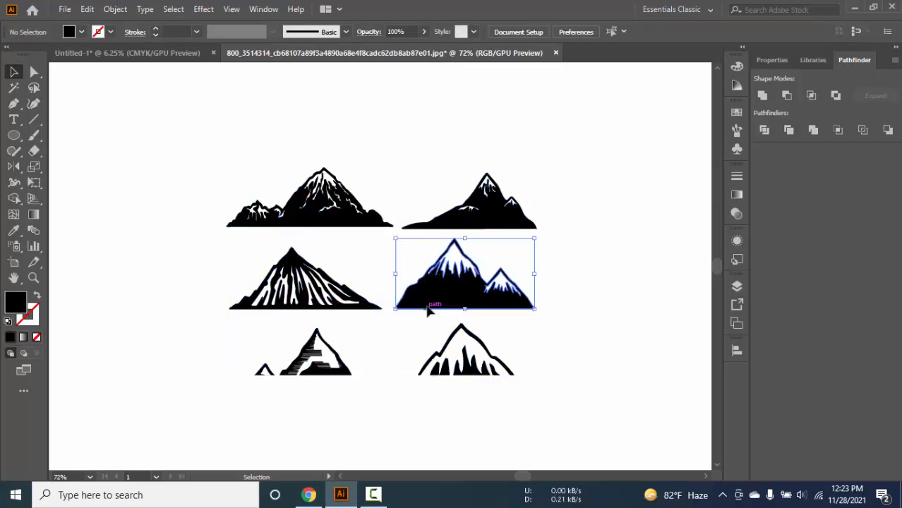
{"action": "left_click", "coordinate": [351, 185]}
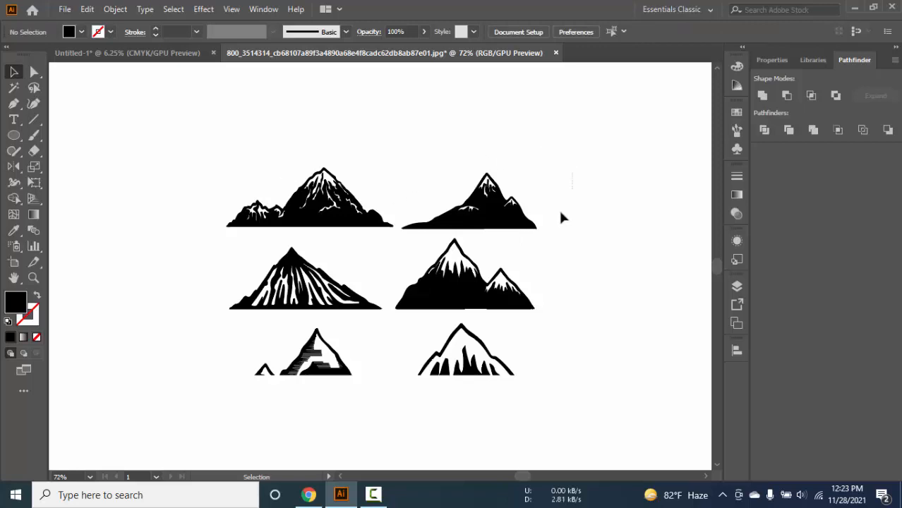
{"action": "left_click", "coordinate": [399, 228]}
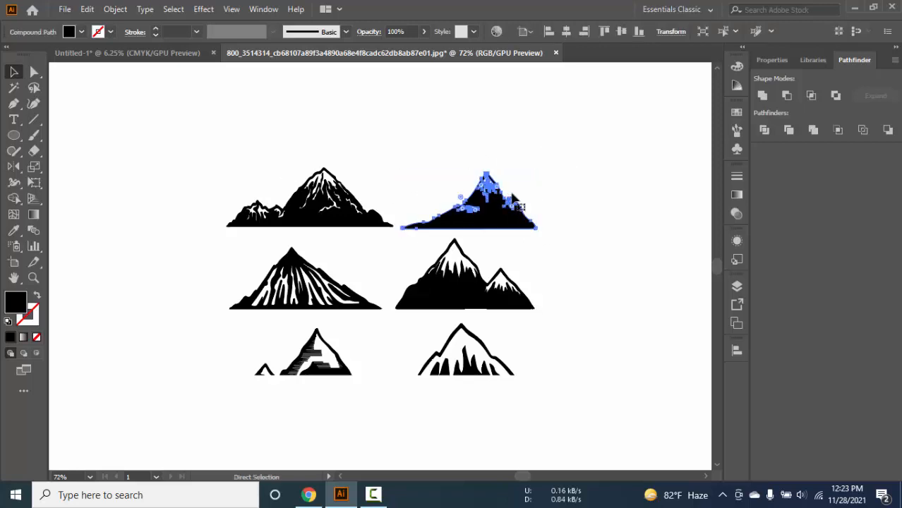
{"action": "key", "text": "Delete"}
{"action": "left_click", "coordinate": [176, 52]}
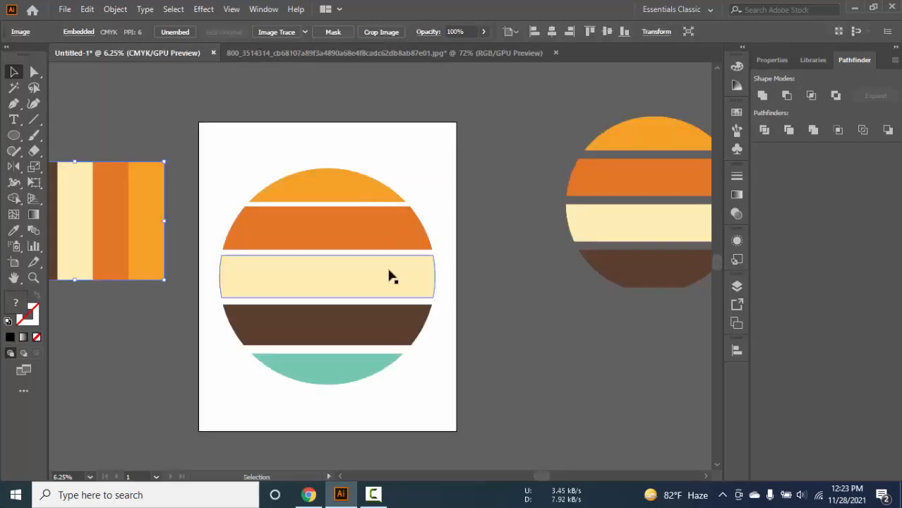
{"action": "key", "text": "ctrl+v"}
Step: Place the mountain over the lower stripes and enlarge it until its base extends beyond both sides of the circle
{"action": "left_click_drag", "start_coordinate": [386, 267], "coordinate": [337, 359]}
{"action": "scroll", "coordinate": [401, 338], "scroll_direction": "up", "scroll_amount": 2}
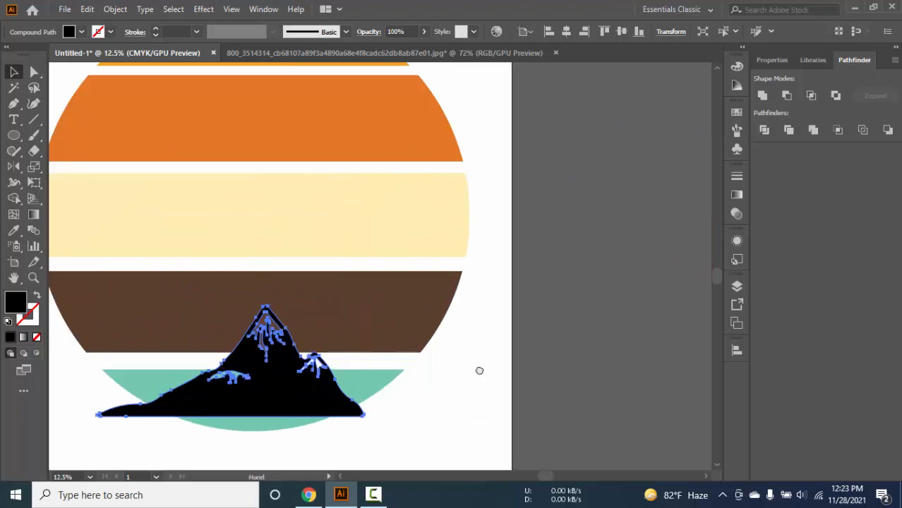
{"action": "scroll", "coordinate": [525, 283], "scroll_direction": "down", "scroll_amount": 1}
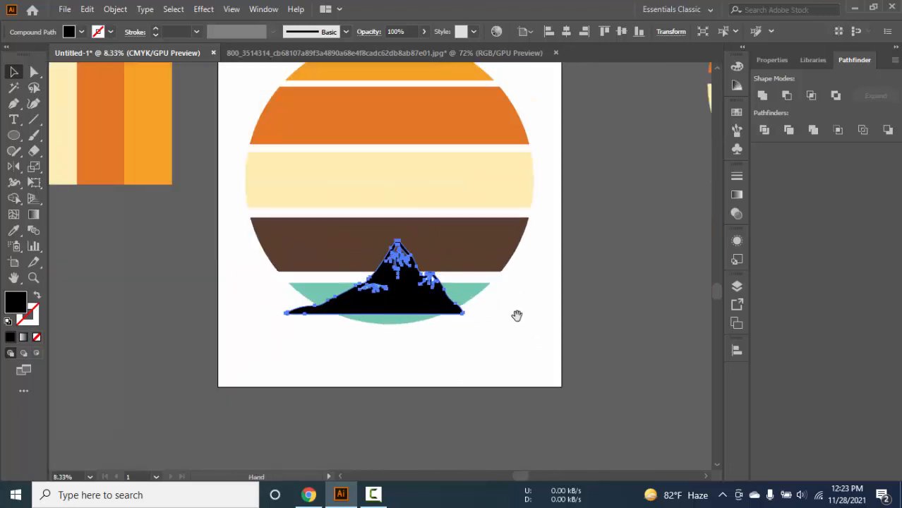
{"action": "left_click_drag", "start_coordinate": [516, 316], "coordinate": [516, 341]}
{"action": "left_click_drag", "start_coordinate": [445, 338], "coordinate": [568, 390]}
{"action": "left_click_drag", "start_coordinate": [489, 337], "coordinate": [486, 310]}
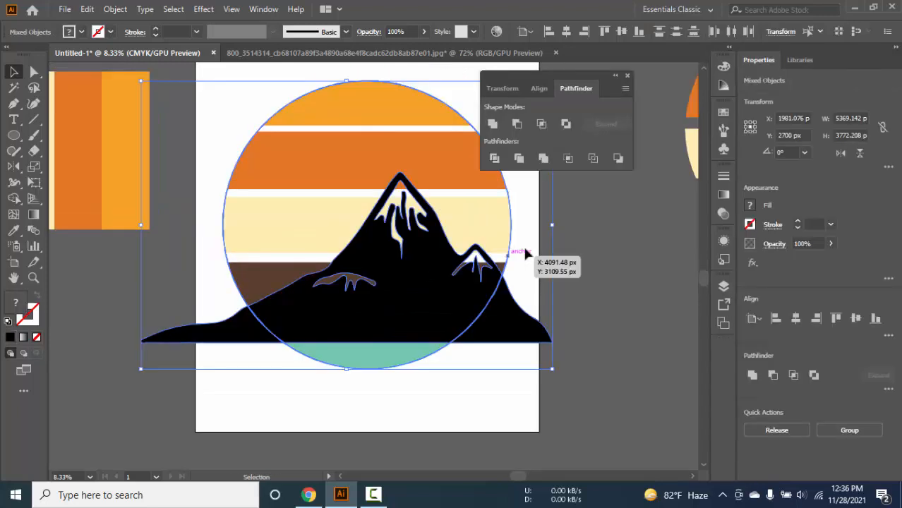
{"action": "key", "text": "ctrl+minus"}
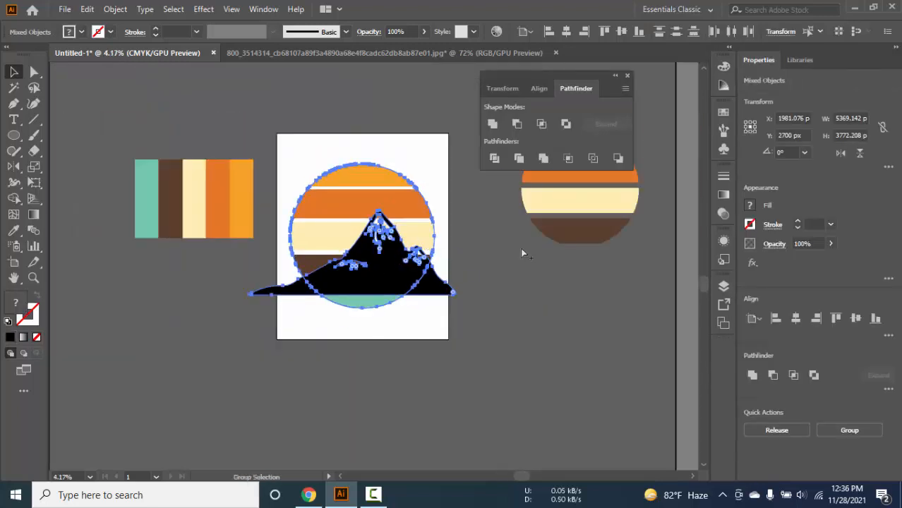
{"action": "left_click_drag", "start_coordinate": [376, 236], "coordinate": [181, 352]}
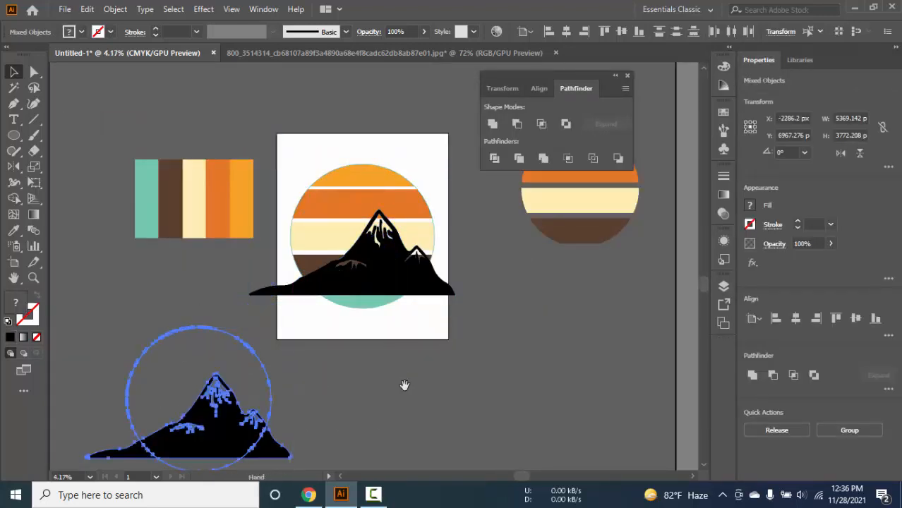
{"action": "left_click_drag", "start_coordinate": [401, 392], "coordinate": [442, 367]}
{"action": "key", "text": "ctrl+z"}
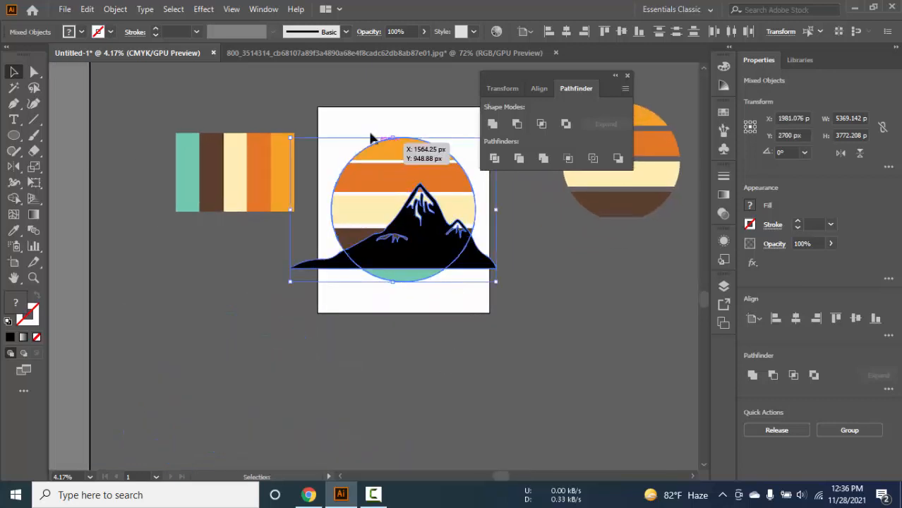
Step: Select the striped circle together with the mountain and place a copy outside the artboard, below the colour palette
{"action": "left_click_drag", "start_coordinate": [346, 112], "coordinate": [446, 277]}
{"action": "left_click_drag", "start_coordinate": [438, 215], "coordinate": [272, 381]}
{"action": "left_click", "coordinate": [474, 346]}
{"action": "left_click", "coordinate": [449, 229], "text": "ctrl"}
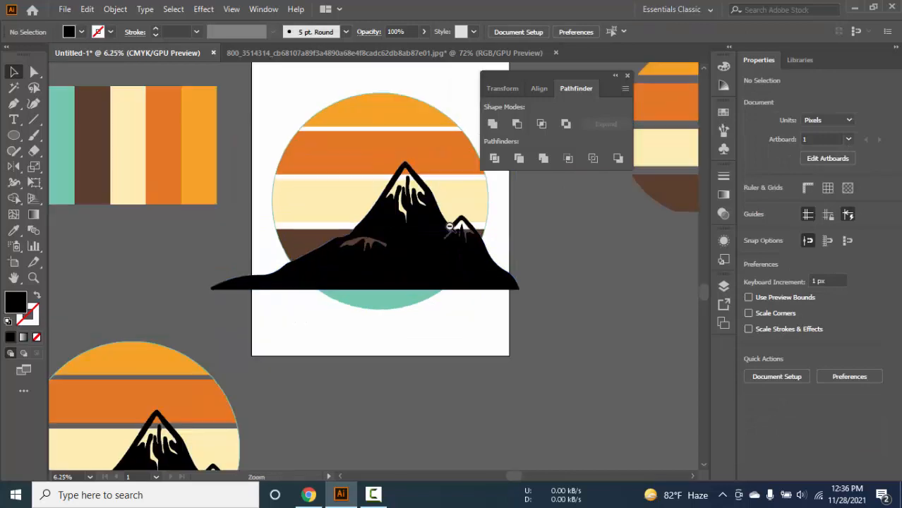
{"action": "left_click_drag", "start_coordinate": [579, 274], "coordinate": [522, 321]}
{"action": "left_click", "coordinate": [425, 276], "text": "ctrl"}
{"action": "left_click", "coordinate": [424, 276], "text": "ctrl"}
{"action": "key", "text": "super+s"}
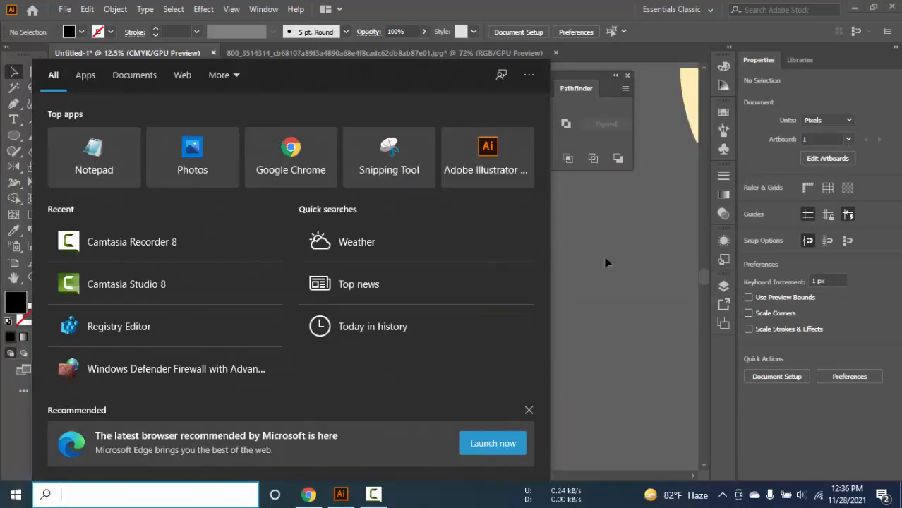
{"action": "left_click", "coordinate": [603, 258]}
Step: Split the mountain along the circle's edge with a Pathfinder operation on both shapes and ungroup the resulting pieces
{"action": "scroll", "coordinate": [484, 267], "scroll_direction": "down", "scroll_amount": 2}
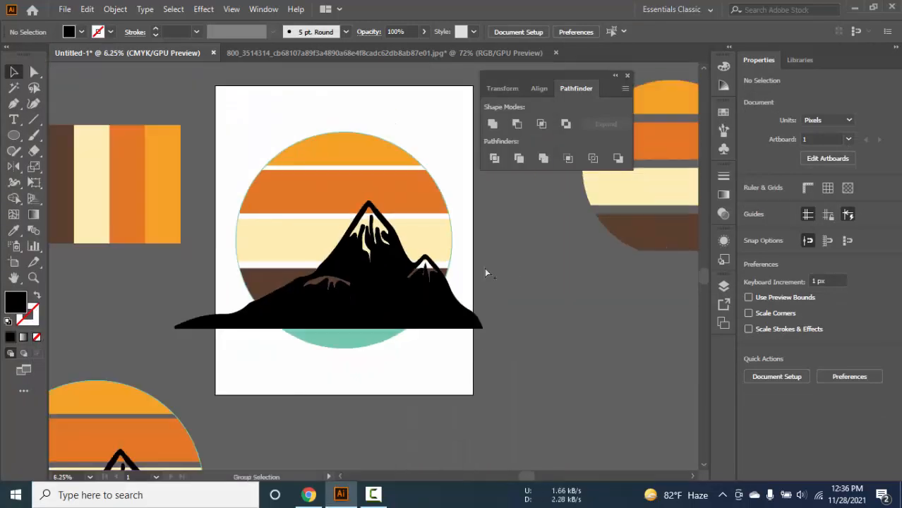
{"action": "left_click_drag", "start_coordinate": [462, 245], "coordinate": [472, 250]}
{"action": "scroll", "coordinate": [473, 249], "scroll_direction": "up", "scroll_amount": 1}
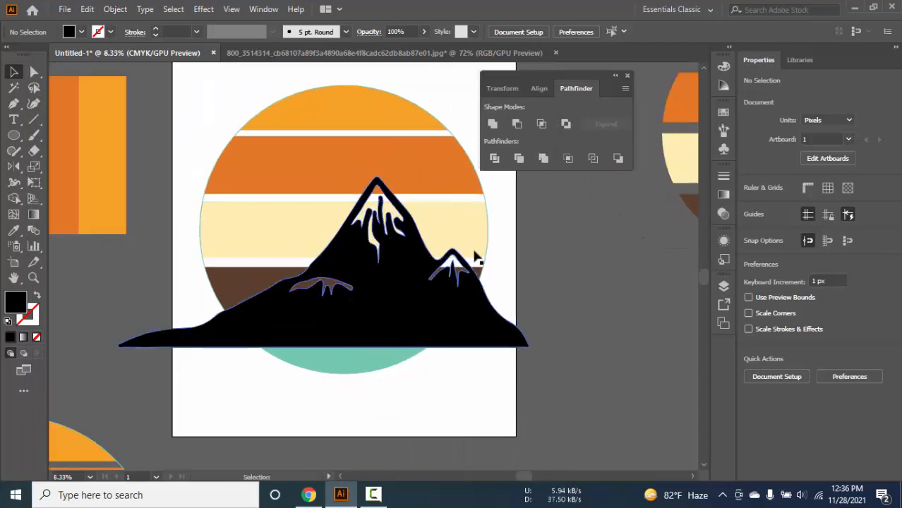
{"action": "left_click", "coordinate": [487, 201]}
{"action": "left_click", "coordinate": [492, 333], "text": "shift"}
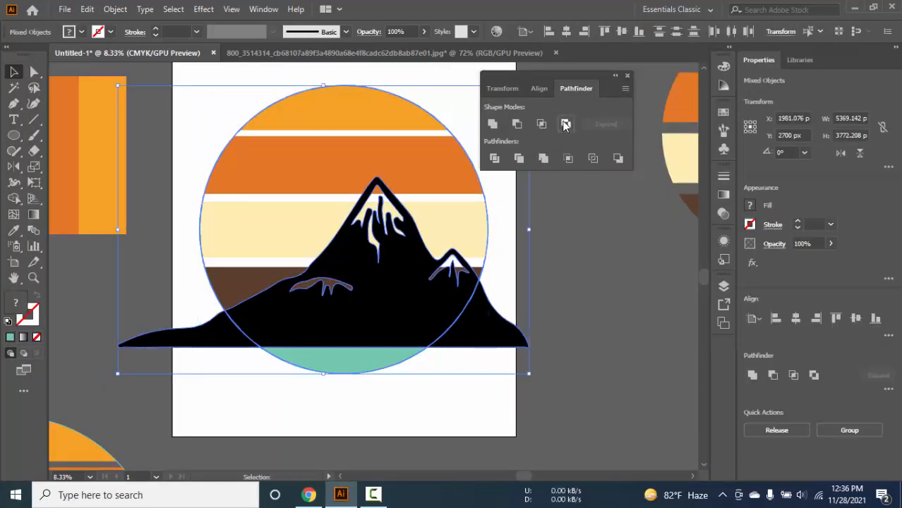
{"action": "left_click", "coordinate": [583, 246]}
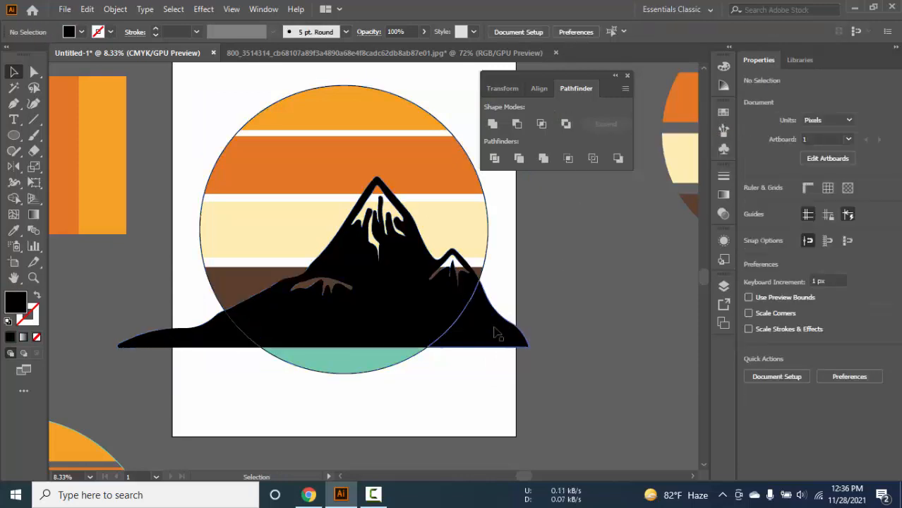
{"action": "left_click", "coordinate": [496, 334]}
{"action": "right_click", "coordinate": [496, 334]}
{"action": "left_click", "coordinate": [499, 207]}
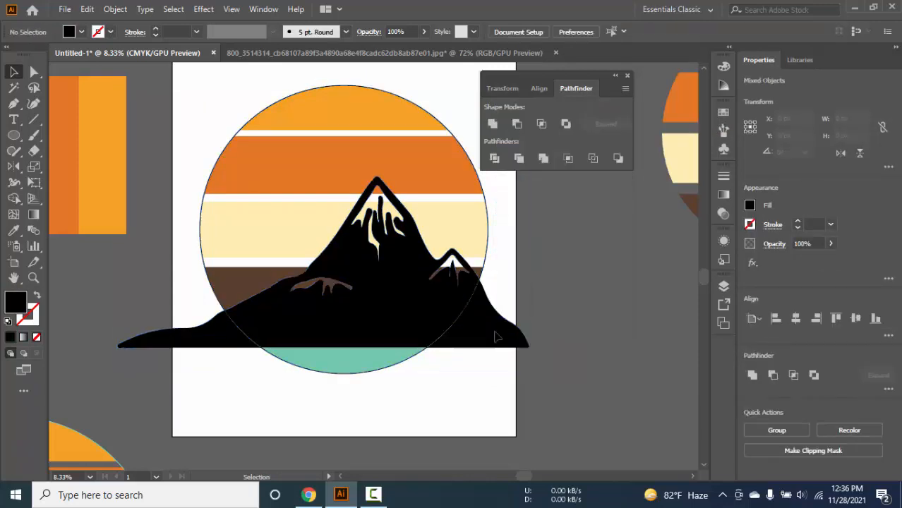
Step: Delete the two mountain pieces that stick out of the circle on either side
{"action": "left_click", "coordinate": [496, 337]}
{"action": "key", "text": "Delete"}
{"action": "left_click", "coordinate": [219, 342]}
{"action": "key", "text": "Delete"}
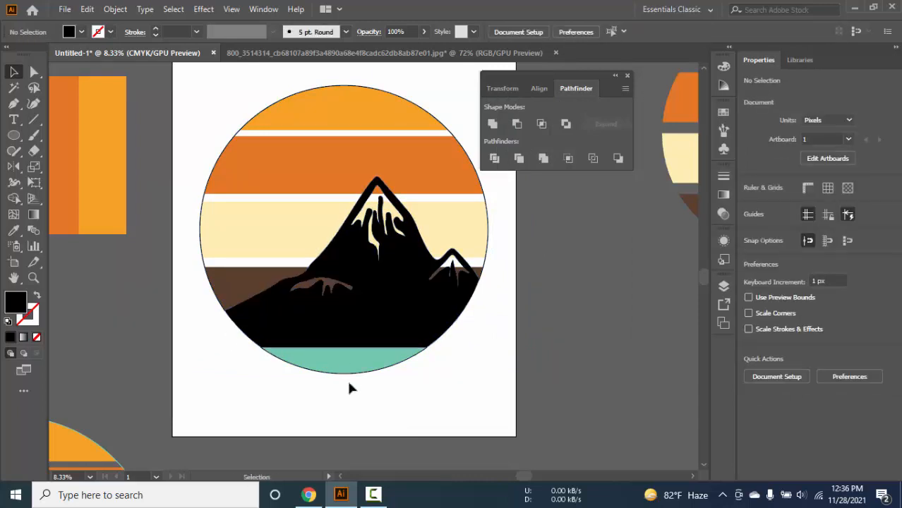
Step: Recolour the teal bottom stripe with the mountain's black using the Eyedropper tool
{"action": "left_click", "coordinate": [357, 361]}
{"action": "key", "text": "i"}
{"action": "left_click", "coordinate": [361, 302]}
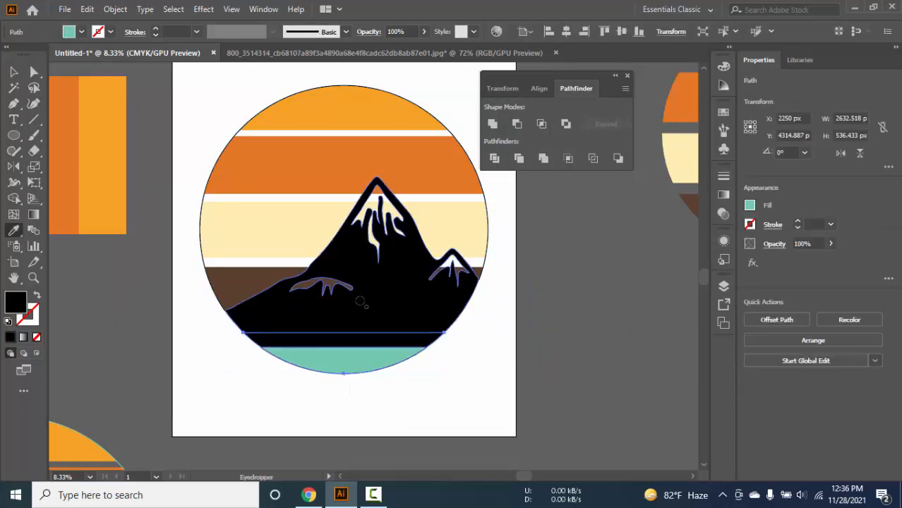
{"action": "left_click", "coordinate": [13, 72]}
{"action": "left_click", "coordinate": [204, 133]}
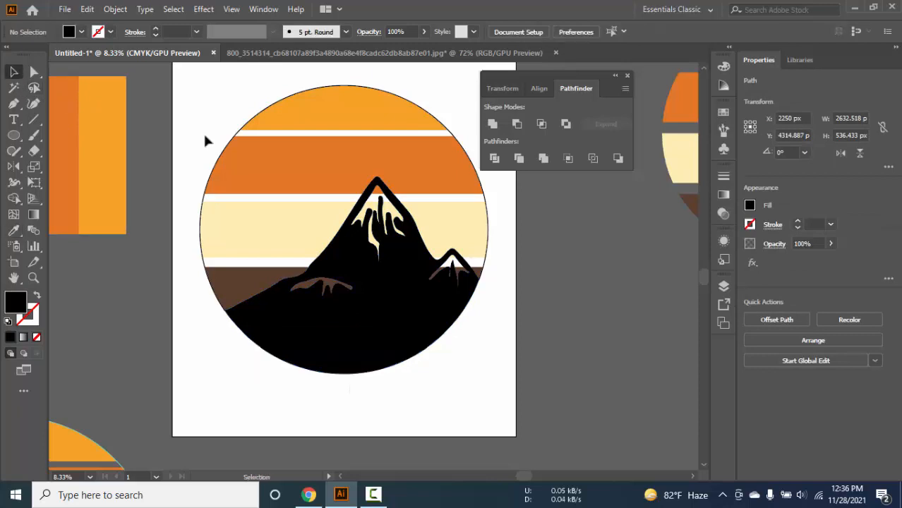
Step: Place a copy of the untrimmed striped circle and mountain beside the original, below the artboard
{"action": "scroll", "coordinate": [265, 156], "scroll_direction": "down", "scroll_amount": 2}
{"action": "key", "text": "space"}
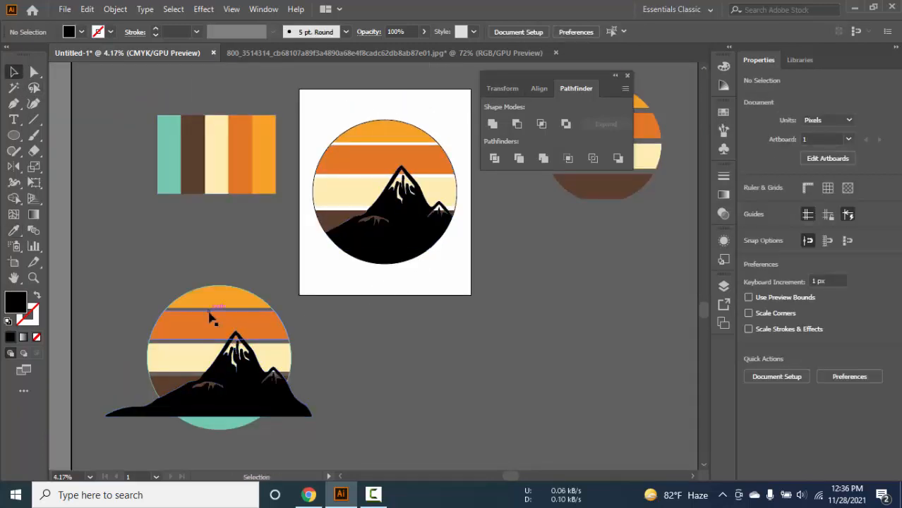
{"action": "scroll", "coordinate": [261, 314], "scroll_direction": "up", "scroll_amount": 2}
{"action": "scroll", "coordinate": [305, 212], "scroll_direction": "down", "scroll_amount": 1}
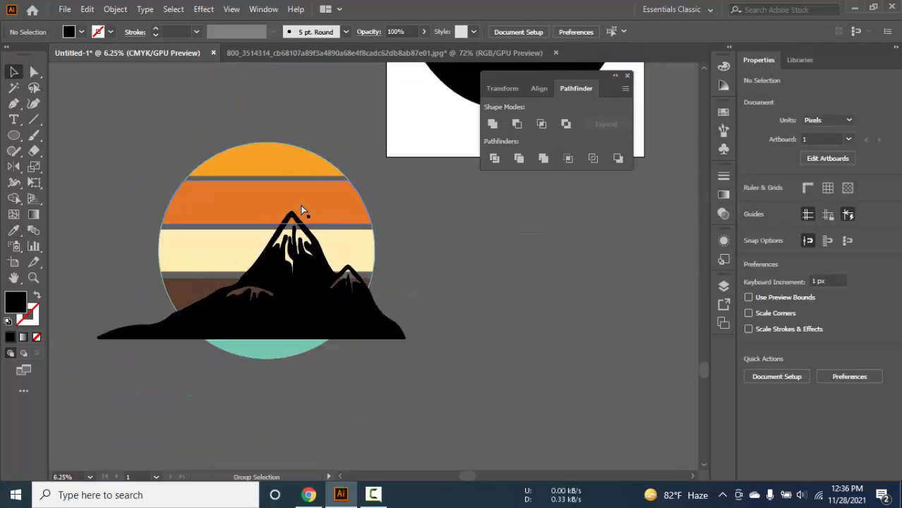
{"action": "left_click", "coordinate": [336, 305]}
{"action": "left_click_drag", "start_coordinate": [336, 304], "coordinate": [613, 303]}
{"action": "left_click_drag", "start_coordinate": [491, 264], "coordinate": [571, 263]}
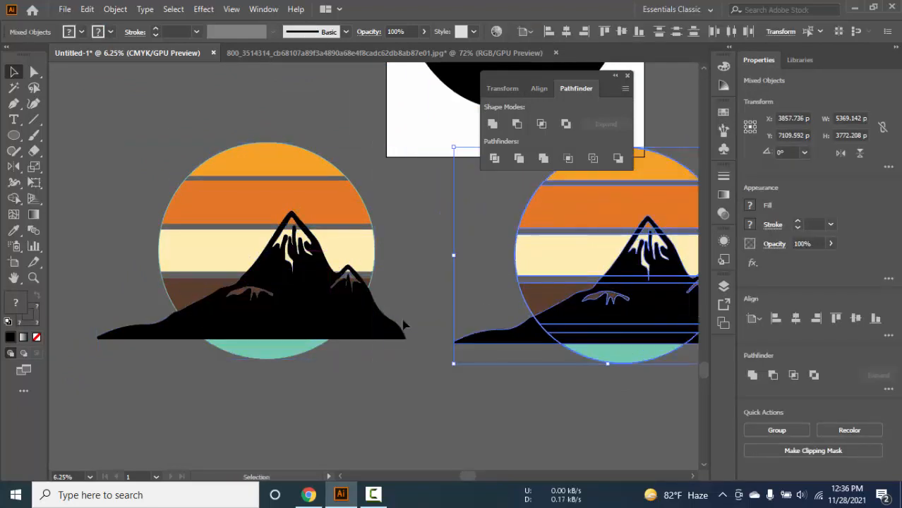
Step: Split the original's mountain along its circle's edge with a Pathfinder operation on both shapes and ungroup the pieces
{"action": "left_click", "coordinate": [403, 322]}
{"action": "scroll", "coordinate": [395, 292], "scroll_direction": "up", "scroll_amount": 1}
{"action": "left_click_drag", "start_coordinate": [393, 296], "coordinate": [478, 279]}
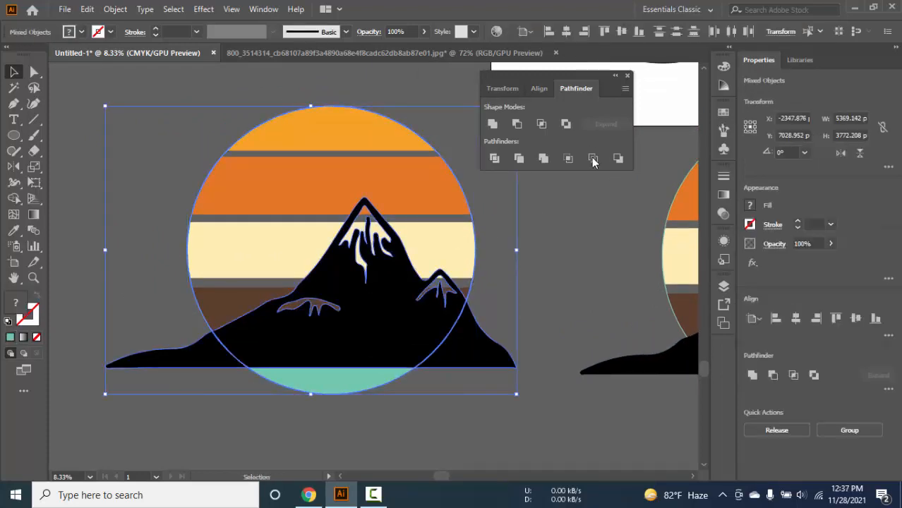
{"action": "left_click", "coordinate": [618, 159]}
{"action": "left_click", "coordinate": [545, 299]}
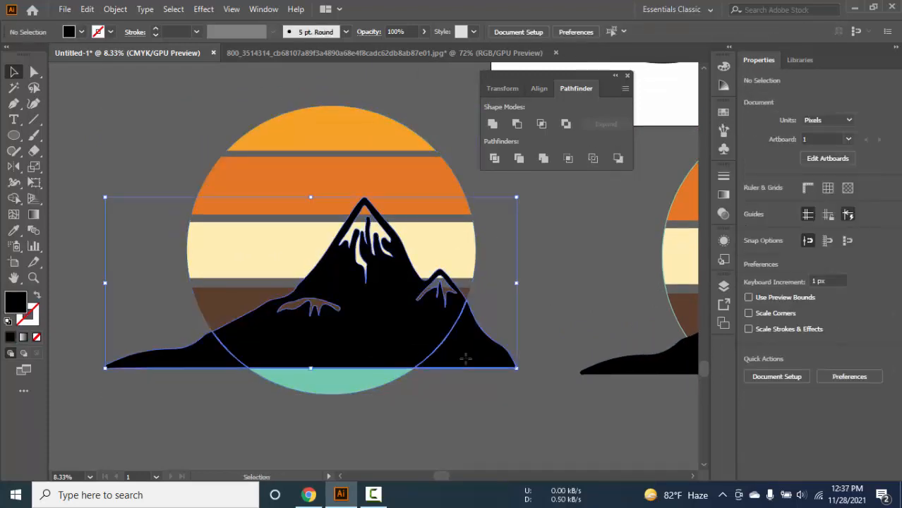
{"action": "left_click", "coordinate": [465, 364]}
{"action": "right_click", "coordinate": [465, 358]}
{"action": "left_click", "coordinate": [536, 237]}
{"action": "left_click", "coordinate": [540, 338]}
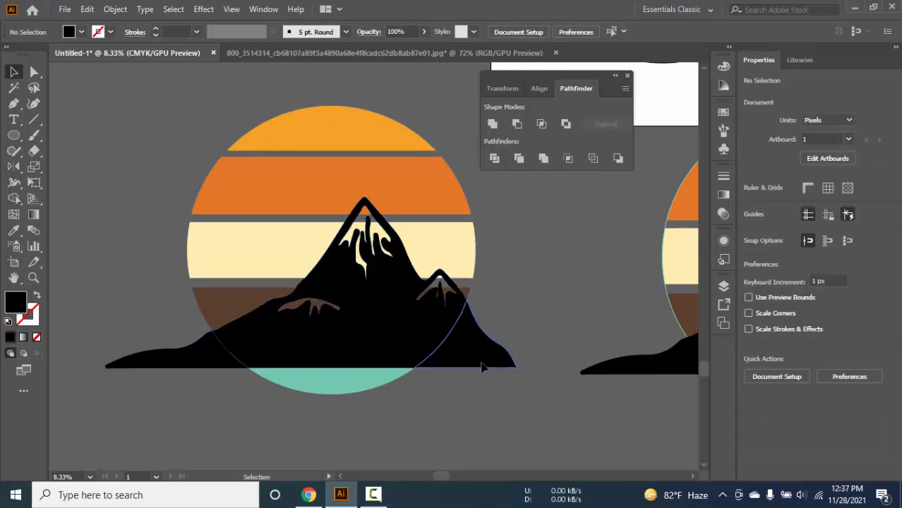
Step: Move the mountain piece protruding right of the circle far away and delete the piece protruding on the left
{"action": "left_click", "coordinate": [481, 362]}
{"action": "key", "text": "Return"}
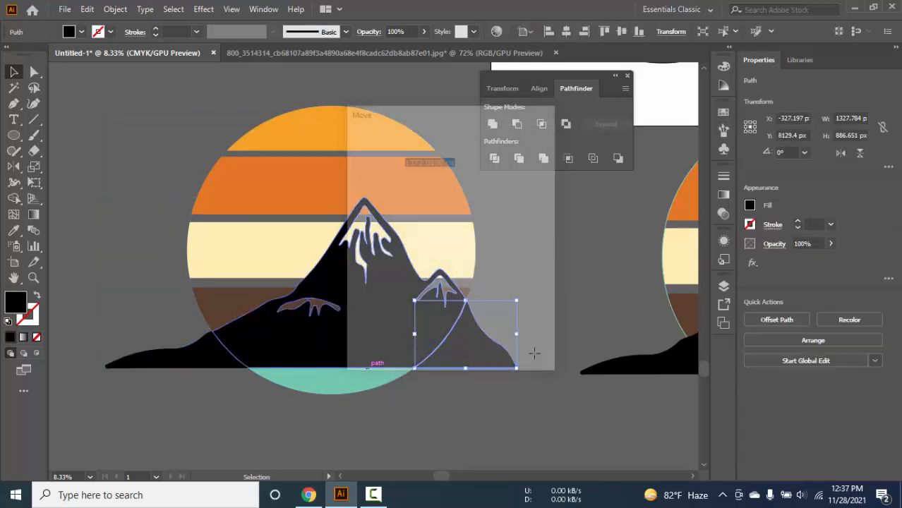
{"action": "key", "text": "Escape"}
{"action": "key", "text": "Delete"}
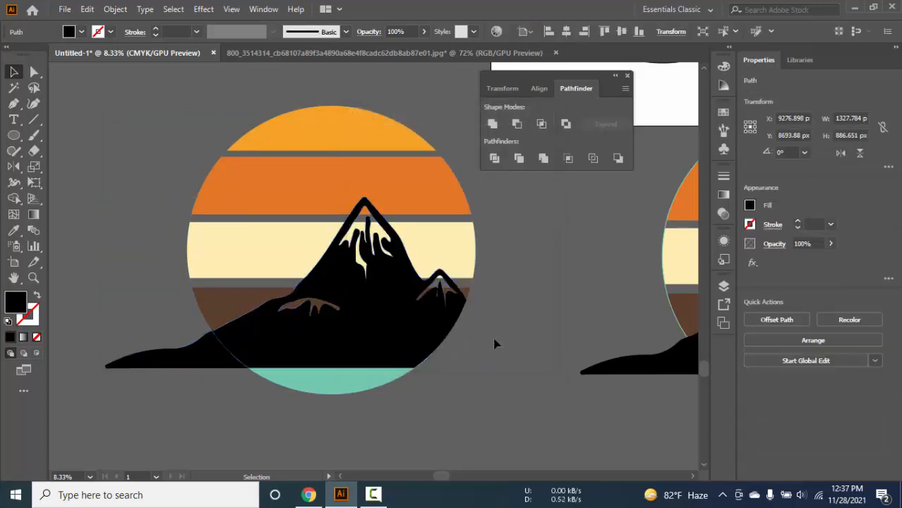
{"action": "key", "text": "Delete"}
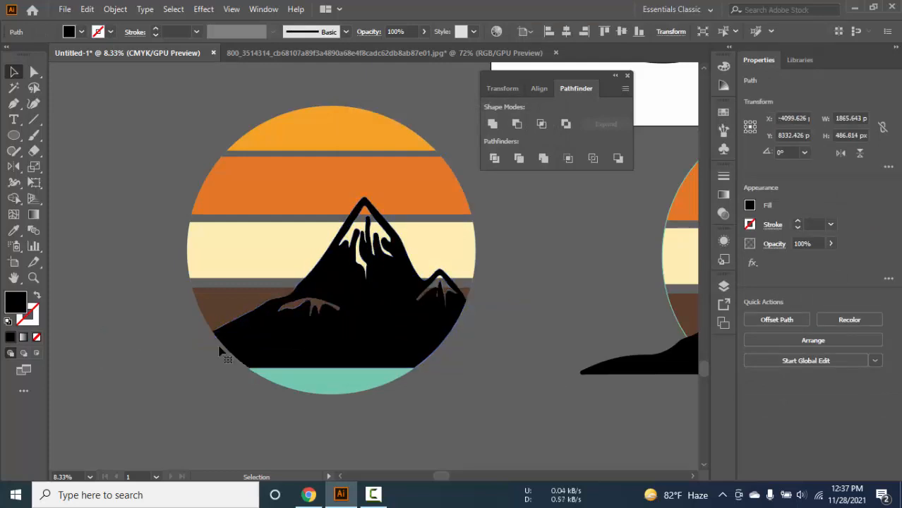
Step: Delete the detached mountain piece lying at the far right edge of the canvas
{"action": "left_click", "coordinate": [324, 294], "text": "ctrl+alt"}
{"action": "left_click", "coordinate": [324, 295], "text": "ctrl+alt"}
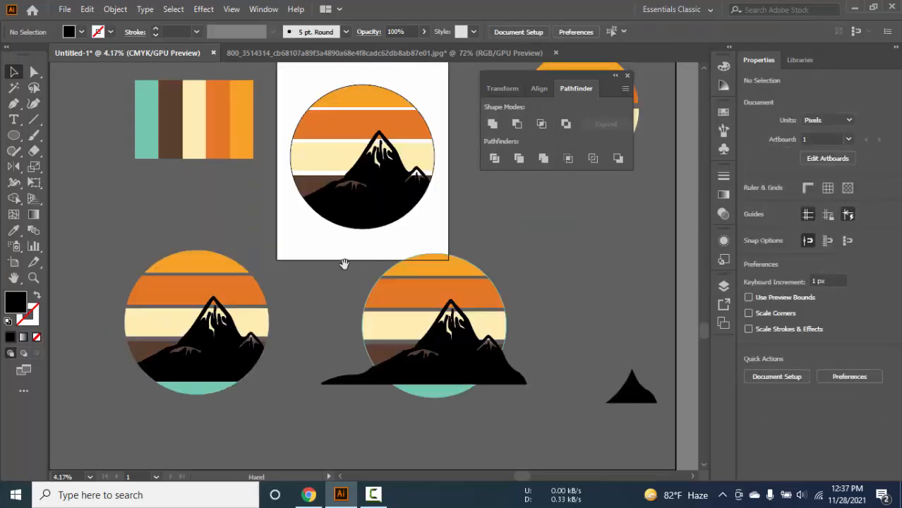
{"action": "left_click_drag", "start_coordinate": [344, 264], "coordinate": [245, 258]}
{"action": "left_click_drag", "start_coordinate": [553, 386], "coordinate": [625, 403]}
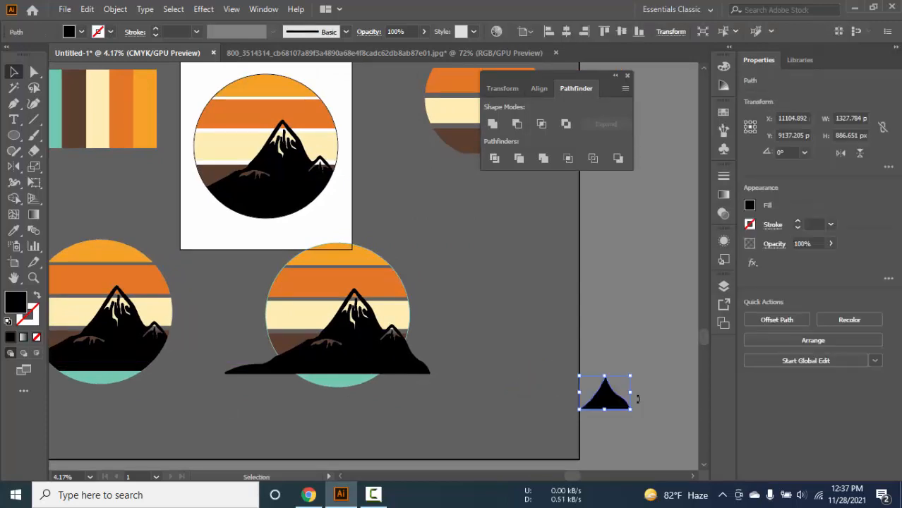
{"action": "key", "text": "Delete"}
Step: Duplicate the untrimmed circle with its mountain and scale one of the two down to about 3468 by 2436 px
{"action": "left_click_drag", "start_coordinate": [426, 241], "coordinate": [216, 480]}
{"action": "left_click_drag", "start_coordinate": [325, 337], "coordinate": [276, 341]}
{"action": "left_click_drag", "start_coordinate": [378, 230], "coordinate": [343, 270]}
{"action": "scroll", "coordinate": [276, 296], "scroll_direction": "up", "scroll_amount": 4}
{"action": "left_click_drag", "start_coordinate": [578, 403], "coordinate": [601, 263]}
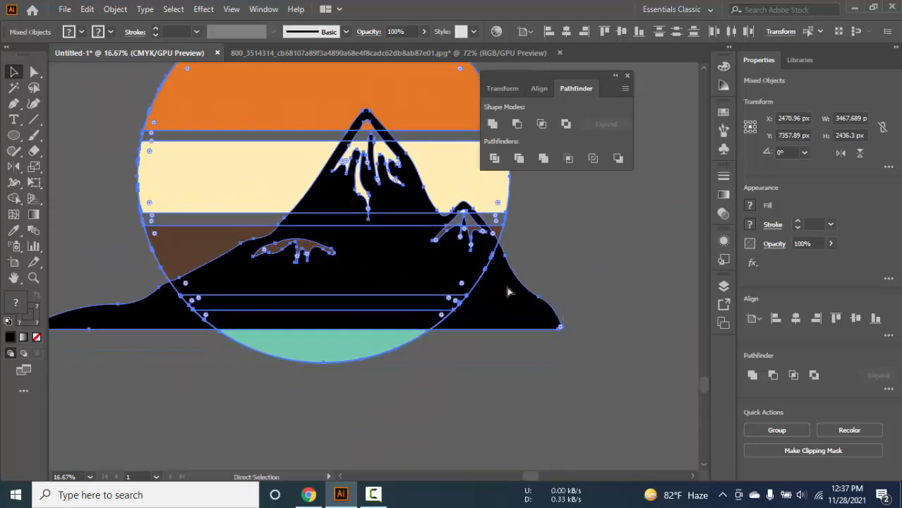
Step: Remove the two mountain parts outside the smaller circle with the Shape Builder tool, working on all its shapes
{"action": "scroll", "coordinate": [507, 288], "scroll_direction": "down", "scroll_amount": 1}
{"action": "left_click", "coordinate": [184, 252]}
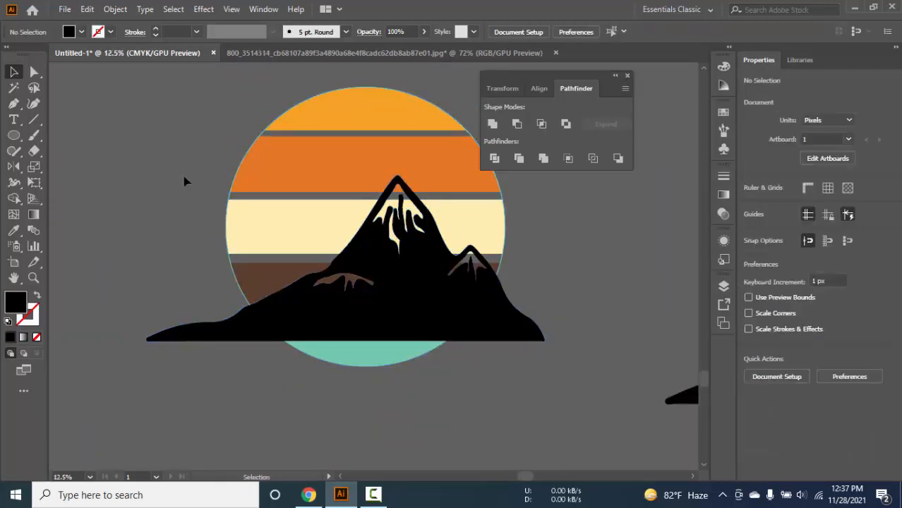
{"action": "left_click_drag", "start_coordinate": [180, 133], "coordinate": [509, 422]}
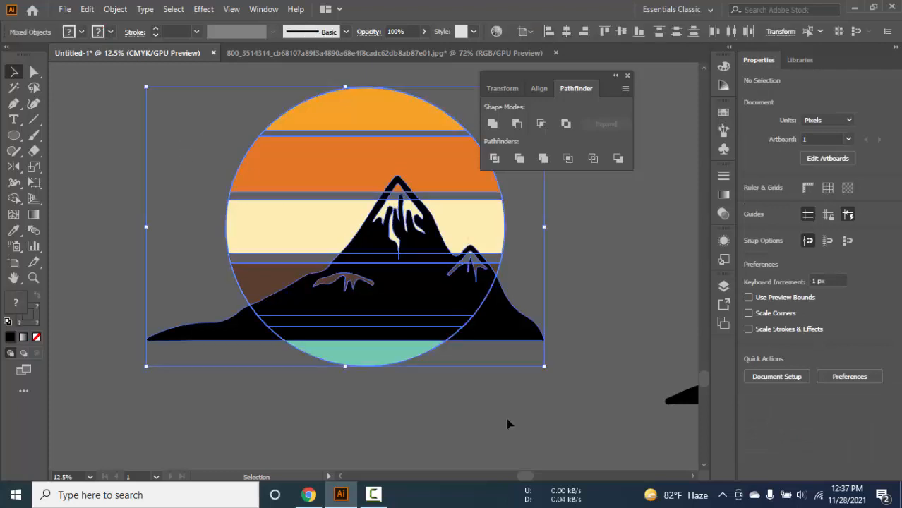
{"action": "left_click", "coordinate": [14, 199]}
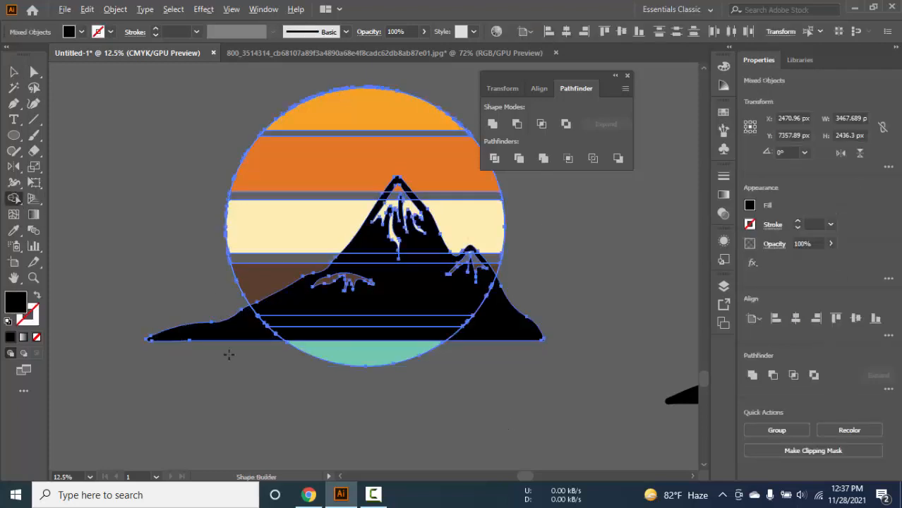
{"action": "left_click", "coordinate": [212, 331], "text": "alt"}
{"action": "left_click", "coordinate": [522, 321], "text": "alt"}
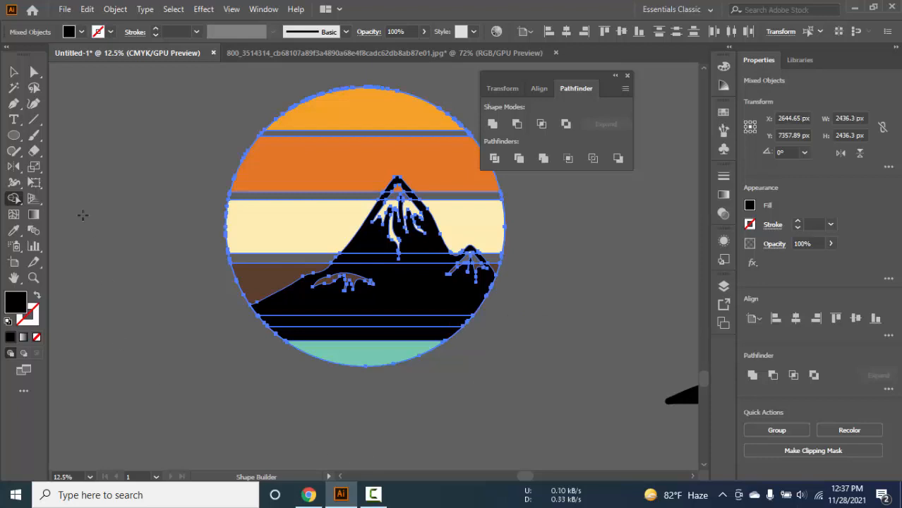
{"action": "left_click", "coordinate": [15, 72]}
{"action": "left_click", "coordinate": [92, 120]}
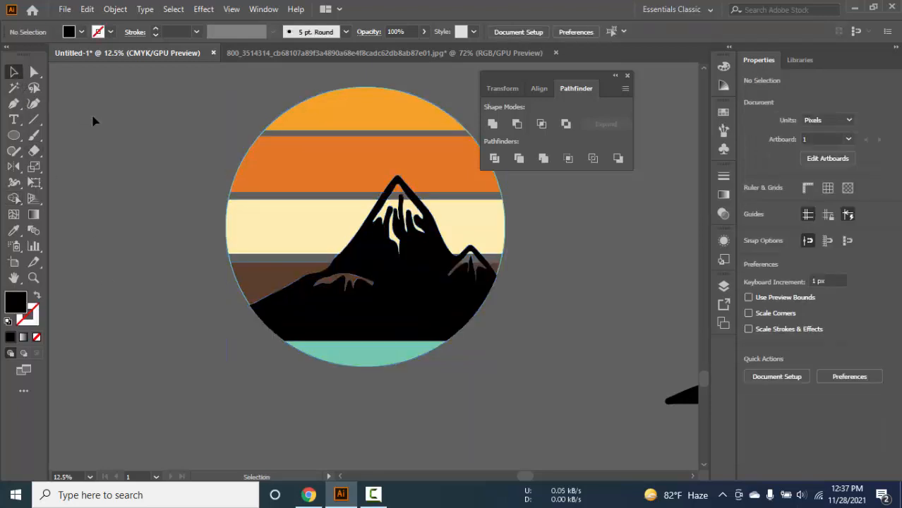
Step: Move the larger untrimmed circle and mountain slightly left so they lie within the canvas area
{"action": "left_click", "coordinate": [128, 151], "text": "ctrl+alt"}
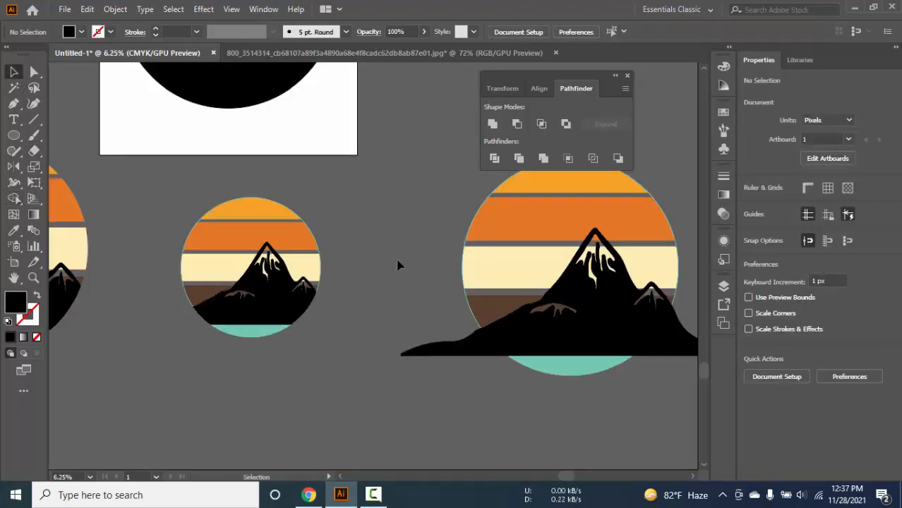
{"action": "left_click_drag", "start_coordinate": [395, 242], "coordinate": [246, 270]}
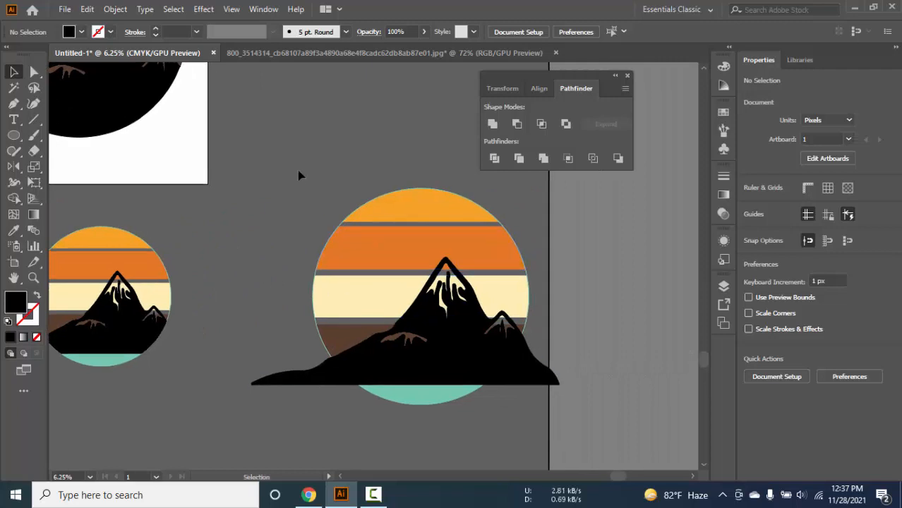
{"action": "left_click_drag", "start_coordinate": [298, 165], "coordinate": [578, 455]}
{"action": "left_click_drag", "start_coordinate": [495, 290], "coordinate": [450, 282]}
{"action": "left_click", "coordinate": [416, 410]}
{"action": "left_click", "coordinate": [417, 397], "text": "ctrl"}
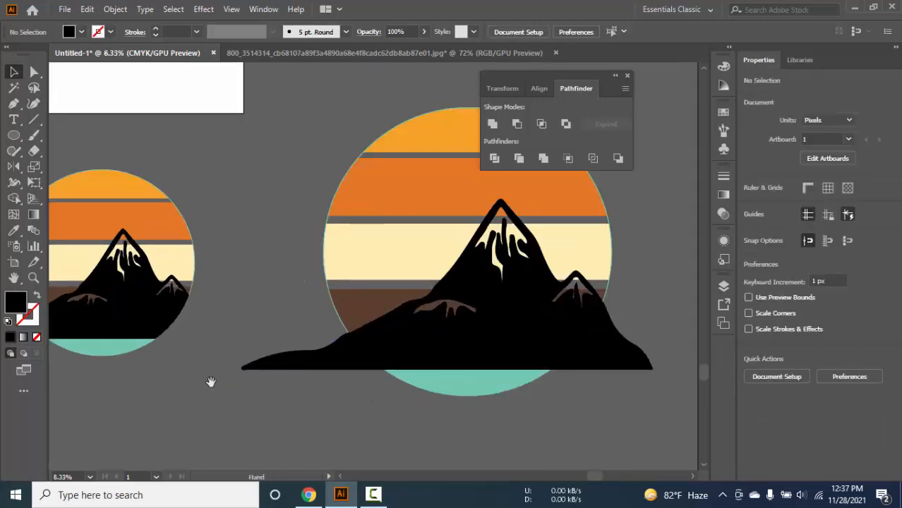
{"action": "left_click_drag", "start_coordinate": [210, 381], "coordinate": [362, 315]}
{"action": "left_click", "coordinate": [245, 249]}
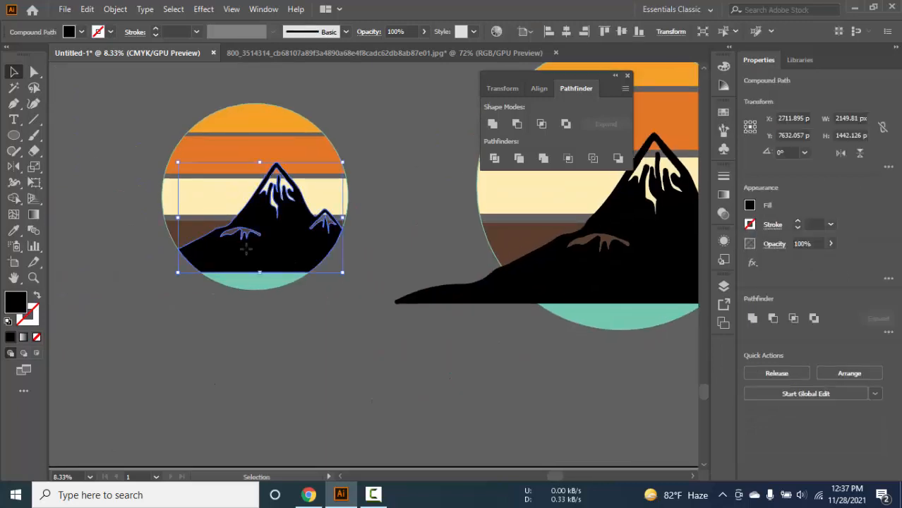
{"action": "key", "text": "i"}
{"action": "left_click", "coordinate": [249, 280]}
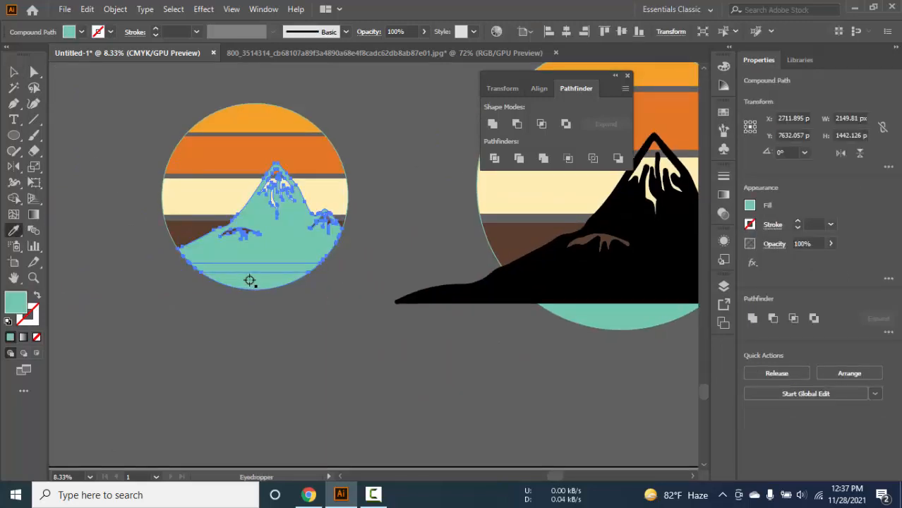
{"action": "key", "text": "ctrl+z"}
{"action": "key", "text": "v"}
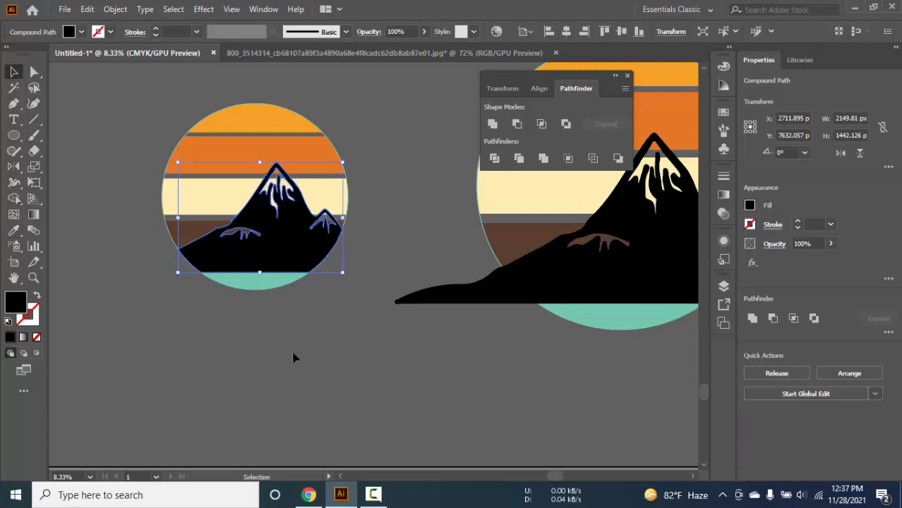
Step: Recolour the smaller badge's teal bottom stripe with its mountain's black using the Eyedropper tool
{"action": "left_click", "coordinate": [268, 306]}
{"action": "left_click", "coordinate": [268, 285]}
{"action": "key", "text": "i"}
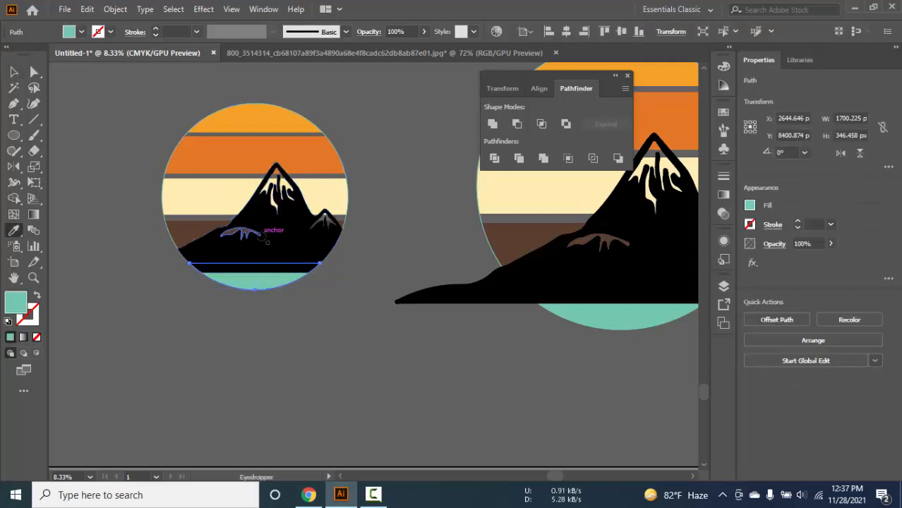
{"action": "left_click", "coordinate": [268, 237]}
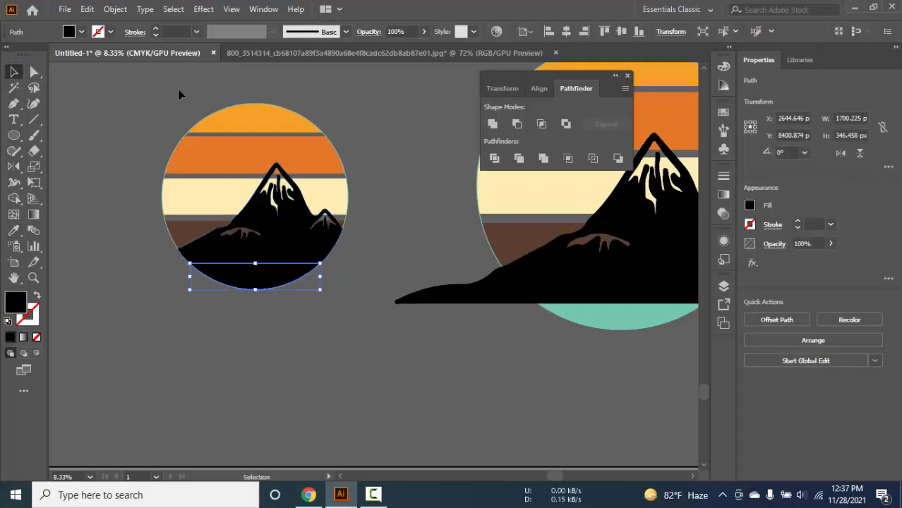
Step: Recolour the teal bottom stripe of the larger untrimmed circle with its mountain's black using the Eyedropper tool
{"action": "left_click_drag", "start_coordinate": [458, 129], "coordinate": [164, 165]}
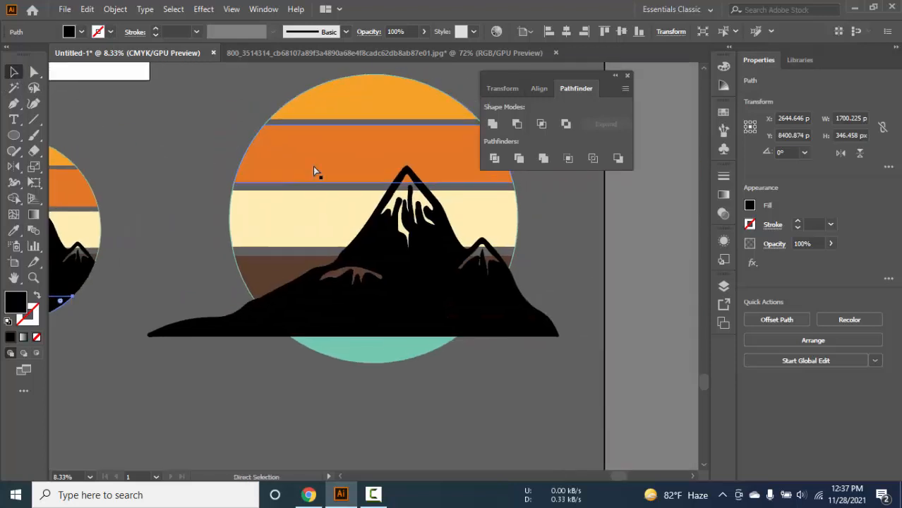
{"action": "left_click_drag", "start_coordinate": [356, 126], "coordinate": [257, 145]}
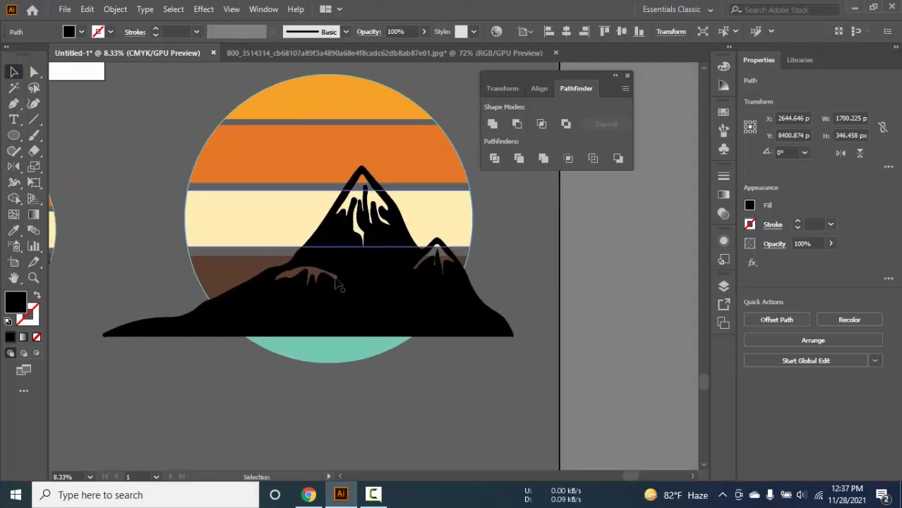
{"action": "left_click", "coordinate": [356, 369]}
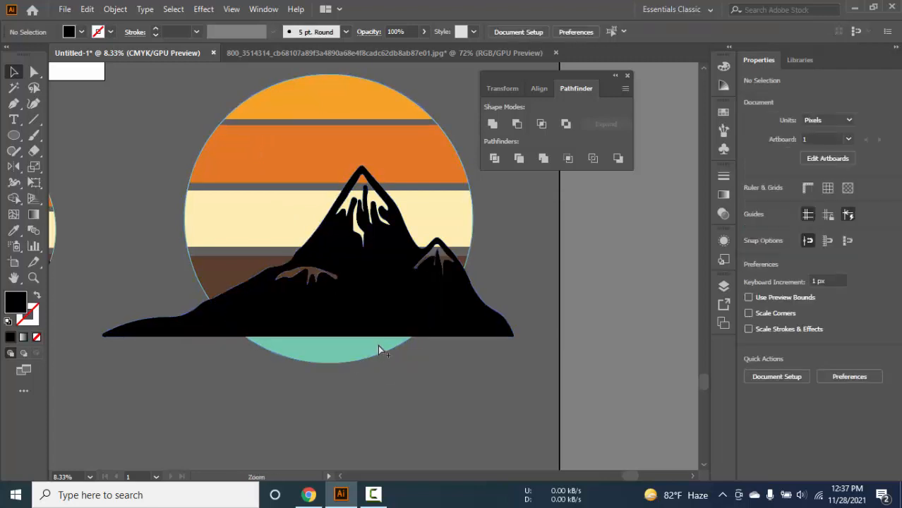
{"action": "left_click", "coordinate": [332, 359]}
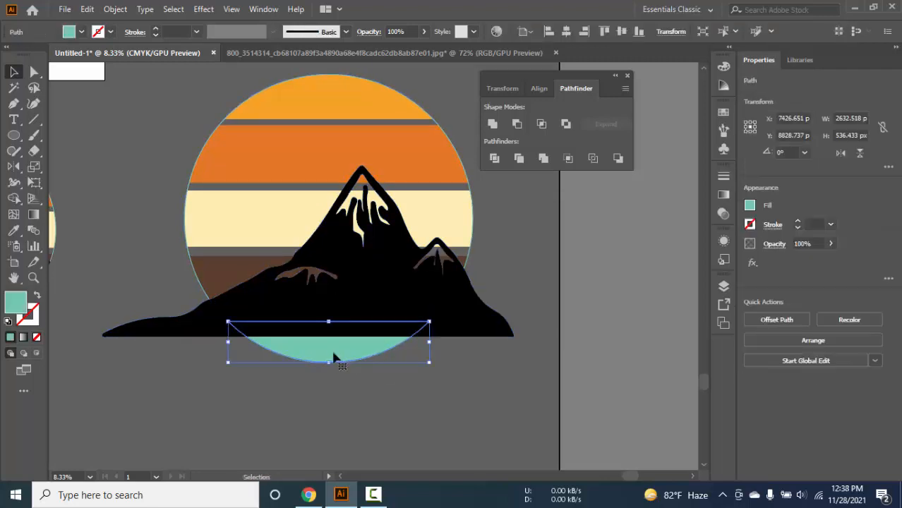
{"action": "key", "text": "i"}
{"action": "left_click", "coordinate": [363, 308]}
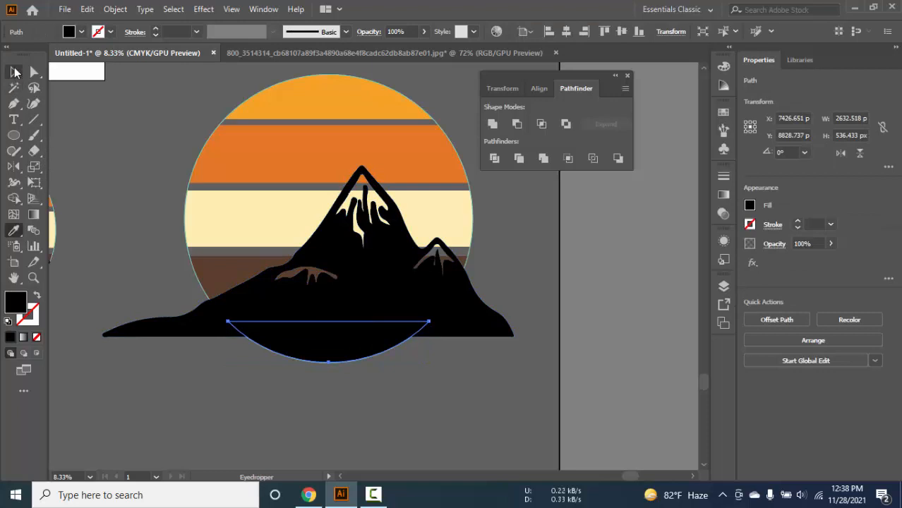
{"action": "left_click", "coordinate": [16, 73]}
{"action": "left_click", "coordinate": [105, 294]}
Step: Delete the mountain from the larger circle, keeping only its stripes
{"action": "left_click", "coordinate": [210, 316]}
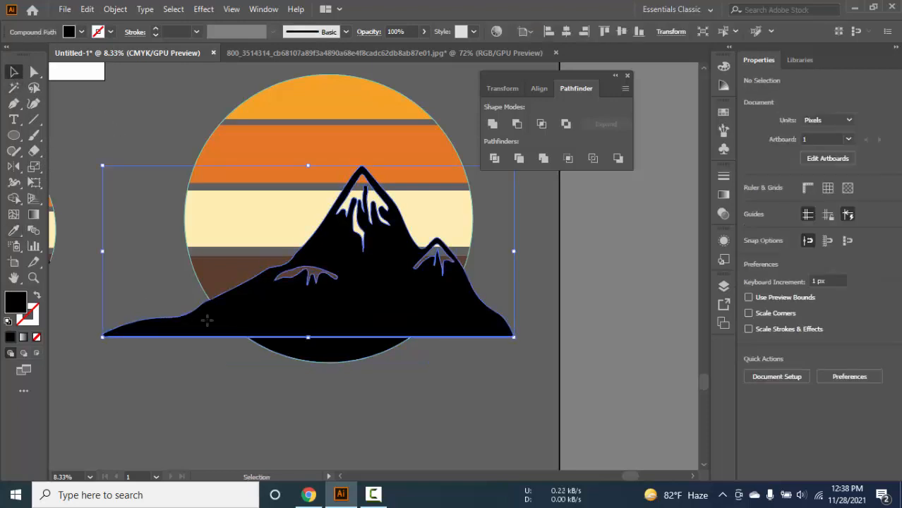
{"action": "left_click", "coordinate": [196, 105]}
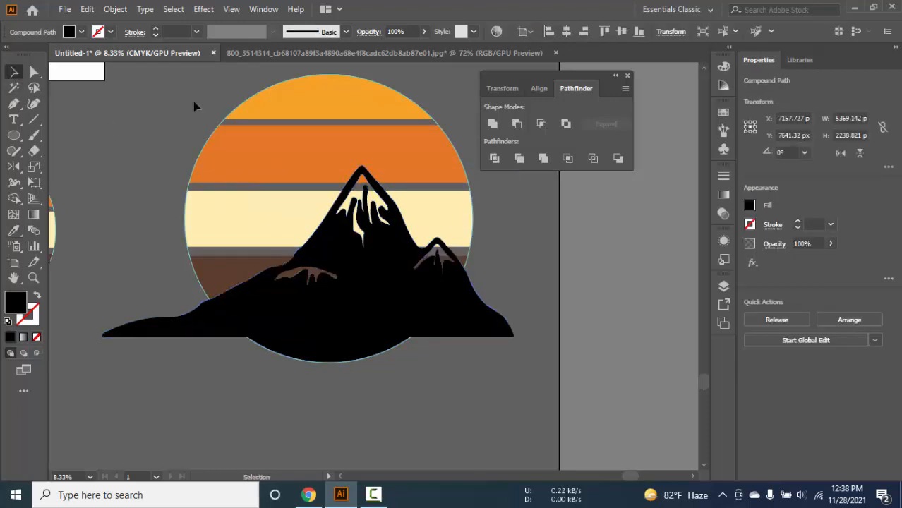
{"action": "left_click", "coordinate": [303, 297]}
{"action": "key", "text": "Delete"}
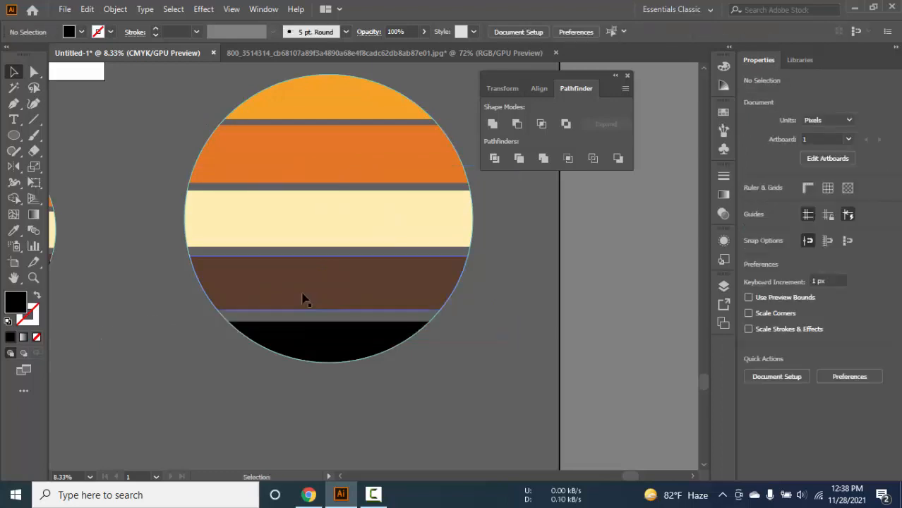
Step: Select the larger striped circle and try out the mask link, Clip and Invert Mask options of its opacity mask
{"action": "left_click_drag", "start_coordinate": [182, 86], "coordinate": [521, 441]}
{"action": "key", "text": "a"}
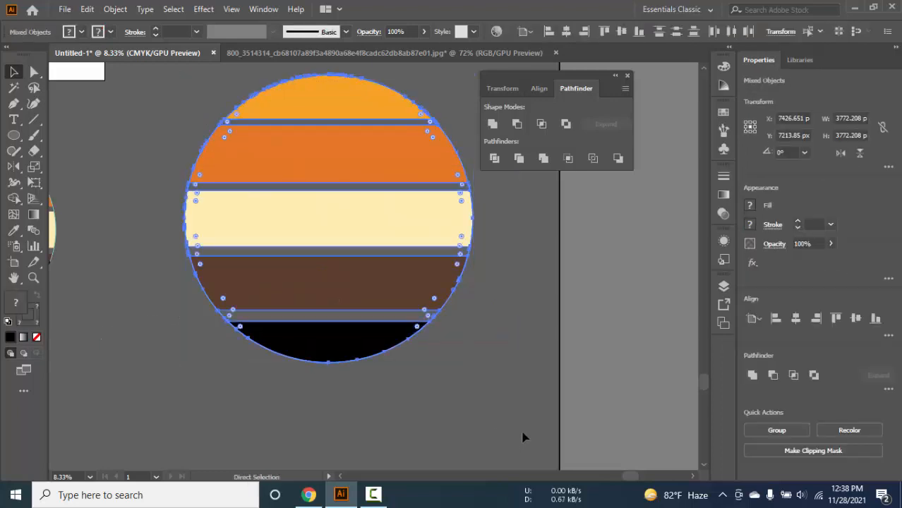
{"action": "key", "text": "v"}
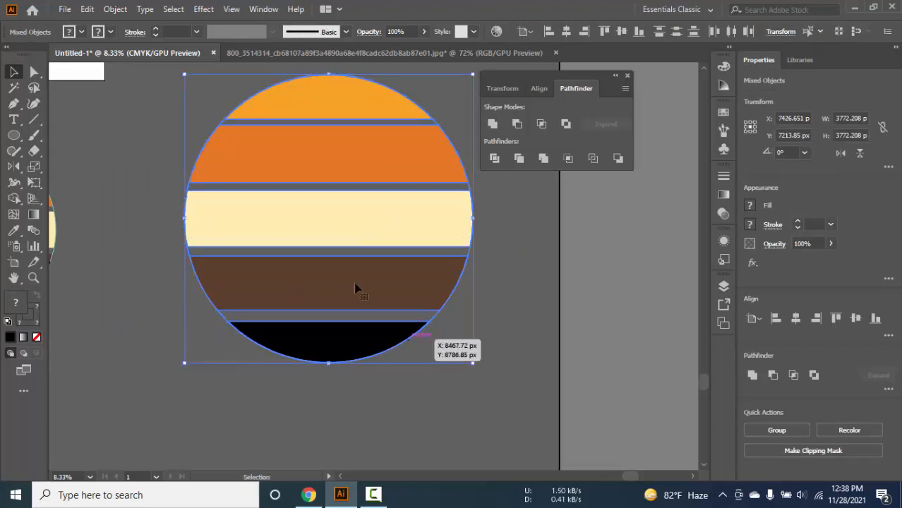
{"action": "left_click", "coordinate": [263, 10]}
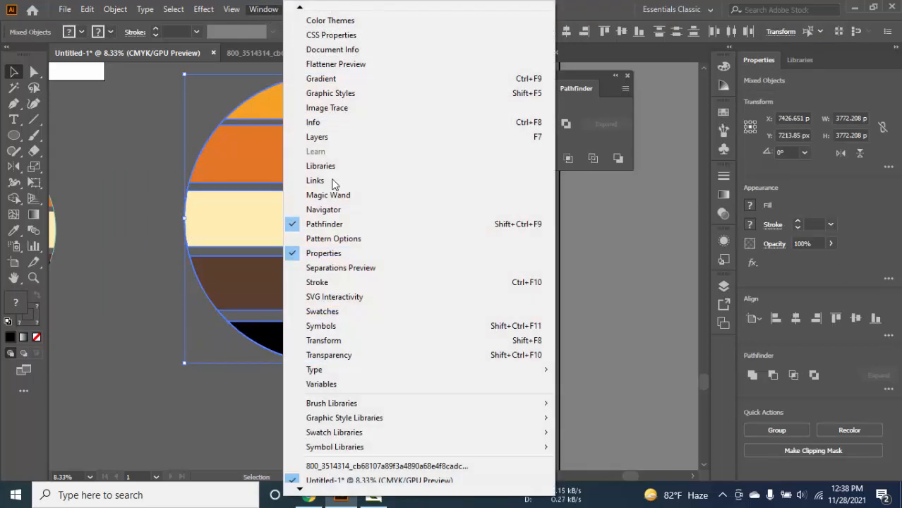
{"action": "left_click", "coordinate": [334, 355]}
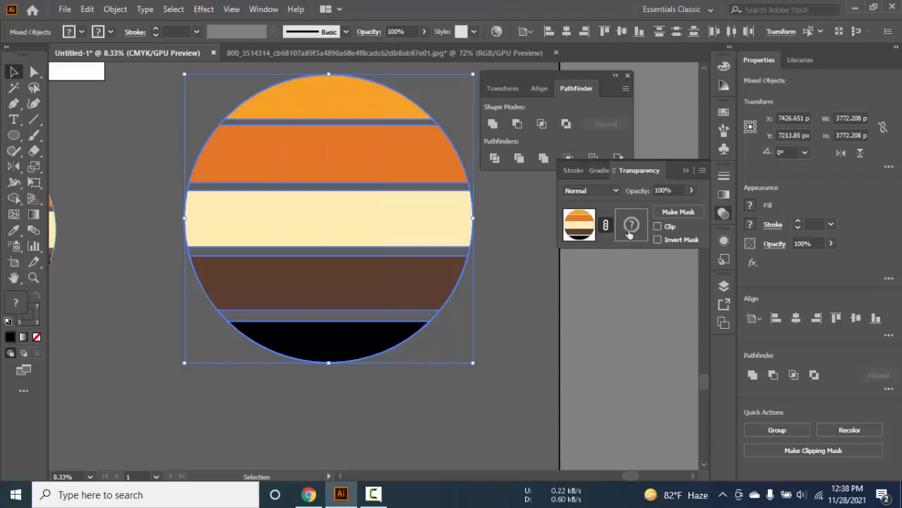
{"action": "mouse_move", "coordinate": [630, 234]}
{"action": "left_click", "coordinate": [605, 225]}
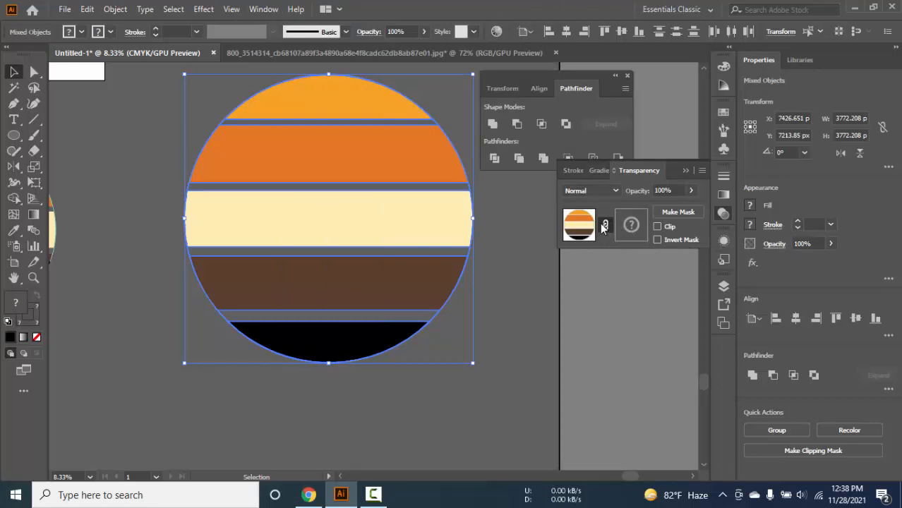
{"action": "left_click", "coordinate": [658, 227]}
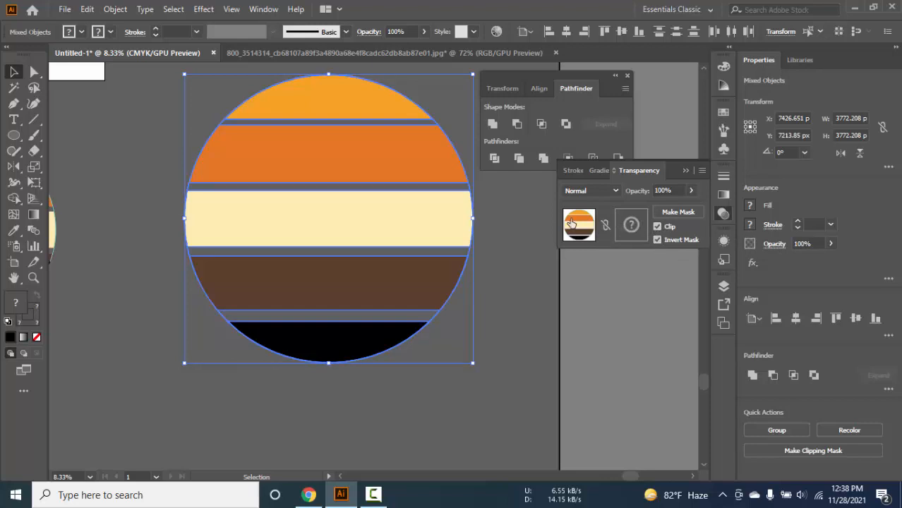
{"action": "mouse_move", "coordinate": [631, 232]}
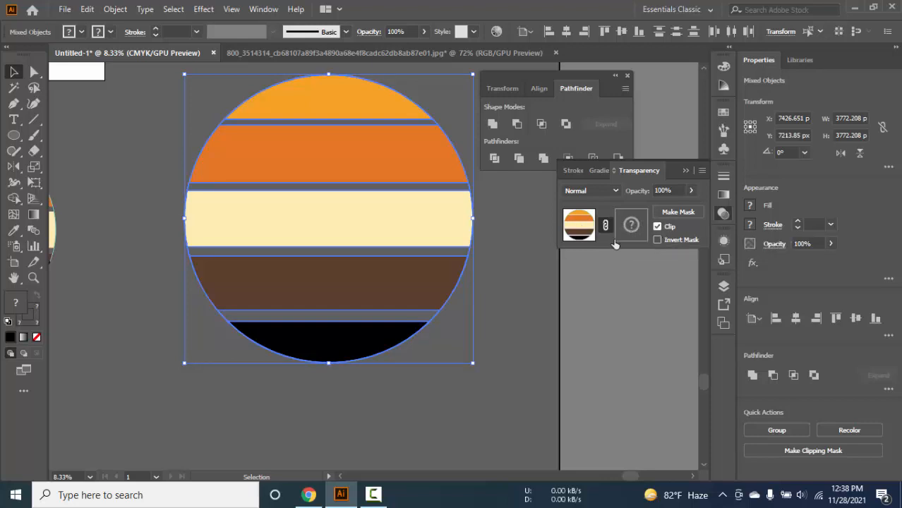
Step: Try to give the larger circle's five stripes a clipped opacity mask containing a pasted copy of the striped artwork
{"action": "left_click", "coordinate": [490, 315]}
{"action": "left_click", "coordinate": [436, 242]}
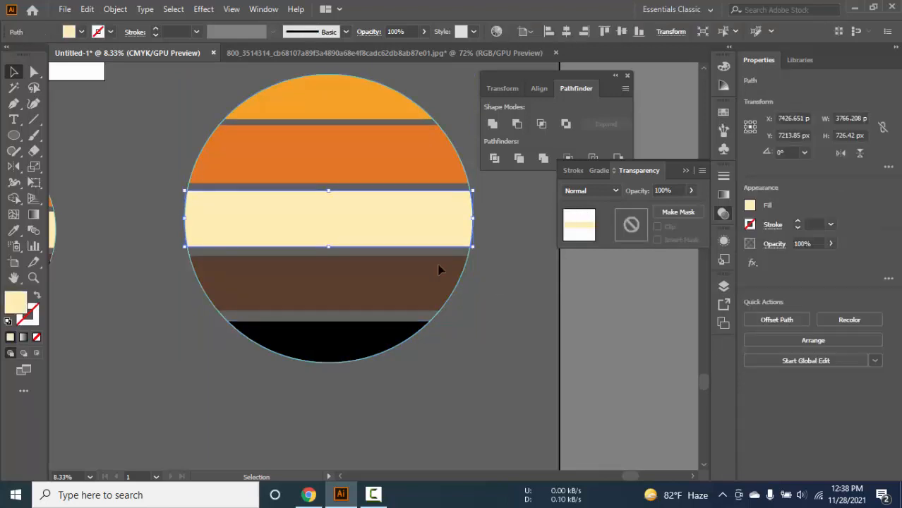
{"action": "left_click", "coordinate": [373, 281]}
{"action": "left_click", "coordinate": [338, 338], "text": "shift"}
{"action": "left_click", "coordinate": [342, 242], "text": "shift"}
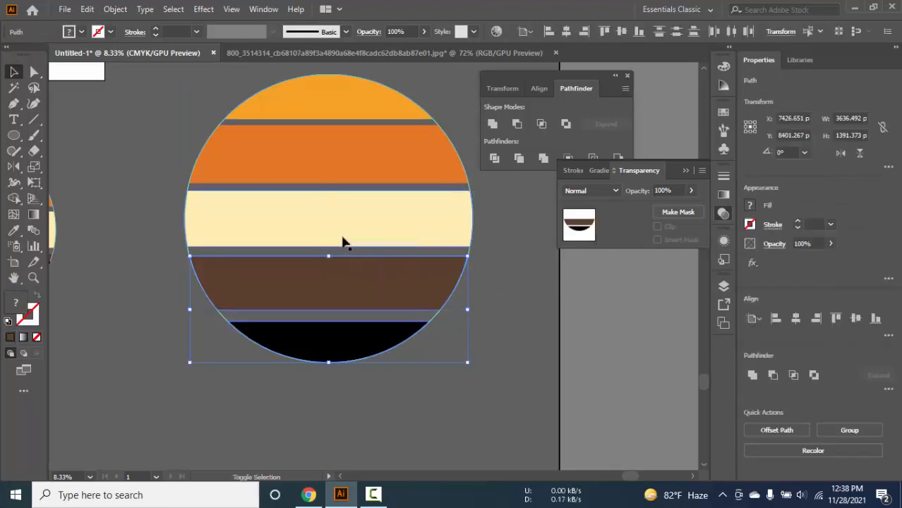
{"action": "left_click", "coordinate": [343, 145], "text": "shift"}
{"action": "left_click", "coordinate": [350, 111], "text": "shift"}
{"action": "key", "text": "a"}
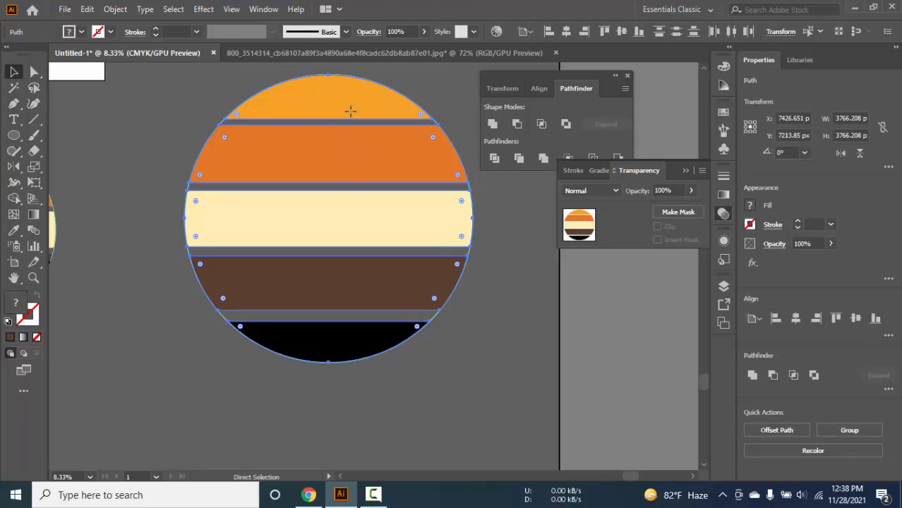
{"action": "key", "text": "ctrl+g"}
{"action": "left_click", "coordinate": [630, 226]}
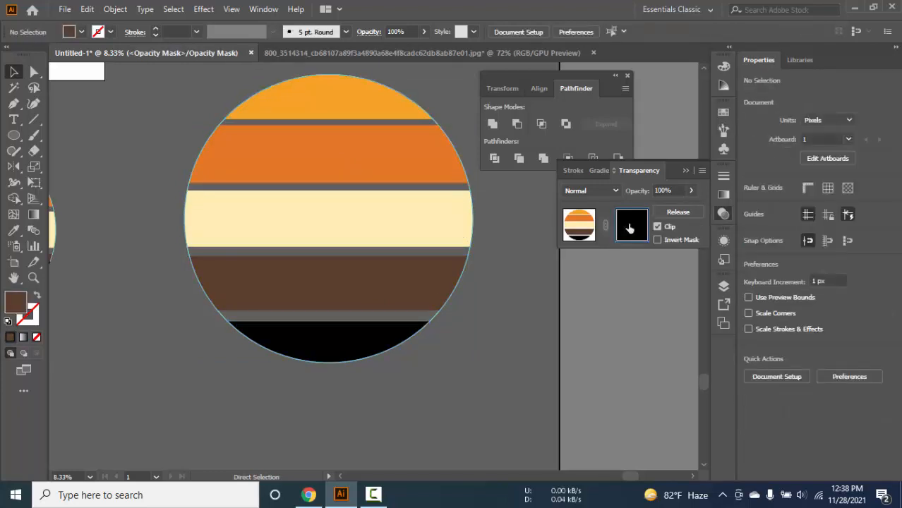
{"action": "key", "text": "ctrl+f"}
{"action": "key", "text": "v"}
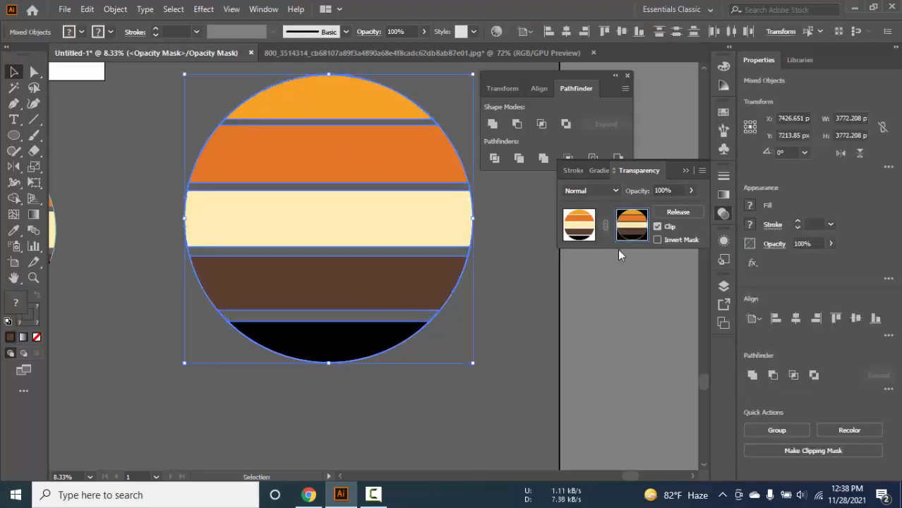
Step: Undo the creation of the opacity mask and the artwork pasted into it
{"action": "key", "text": "ctrl+z"}
{"action": "key", "text": "ctrl+z"}
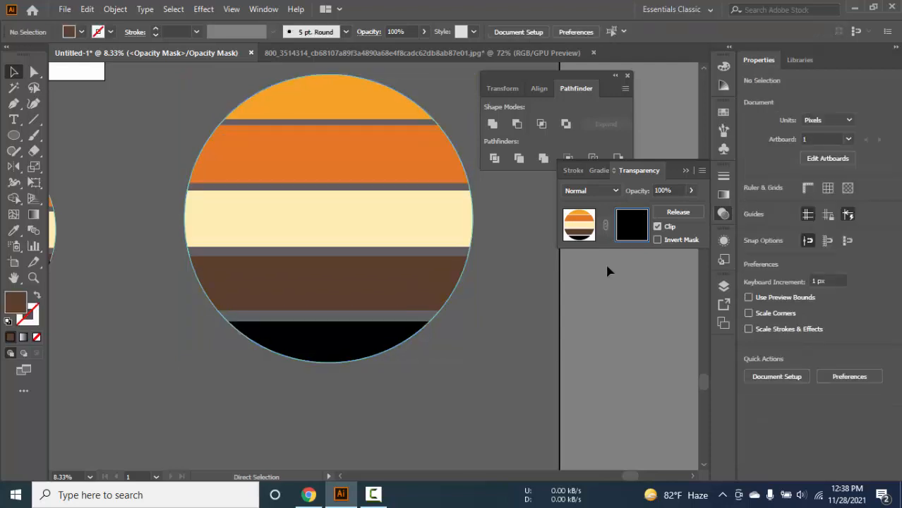
{"action": "key", "text": "ctrl+z"}
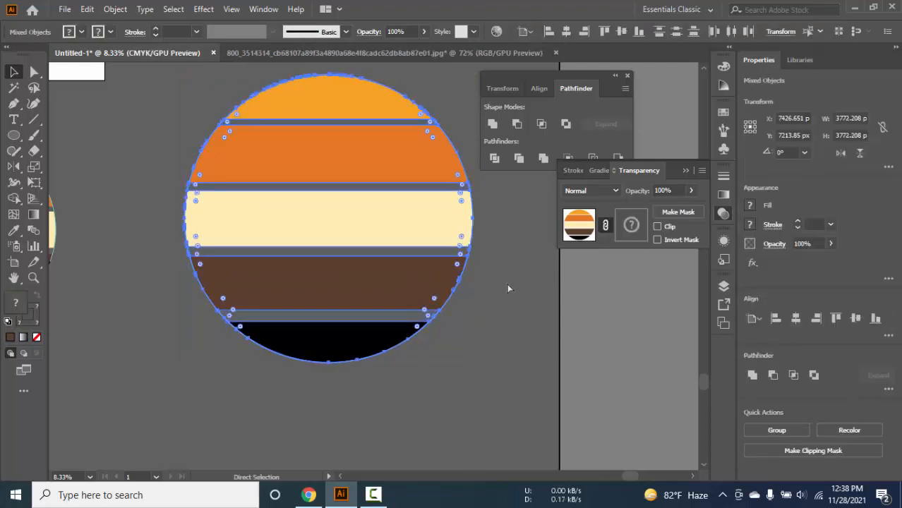
Step: Delete the larger striped circle that has no mountain, including its black bottom stripe and outline
{"action": "scroll", "coordinate": [465, 286], "scroll_direction": "down", "scroll_amount": 3}
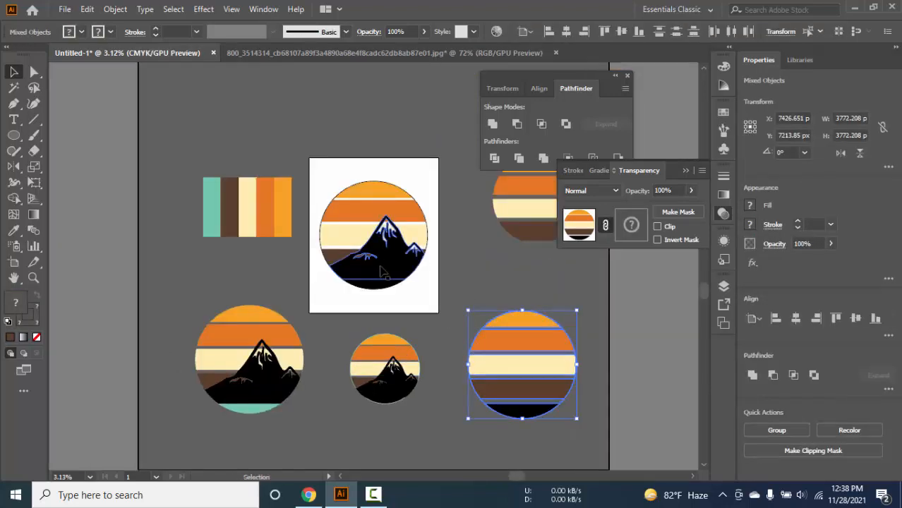
{"action": "key", "text": "ctrl+alt+space"}
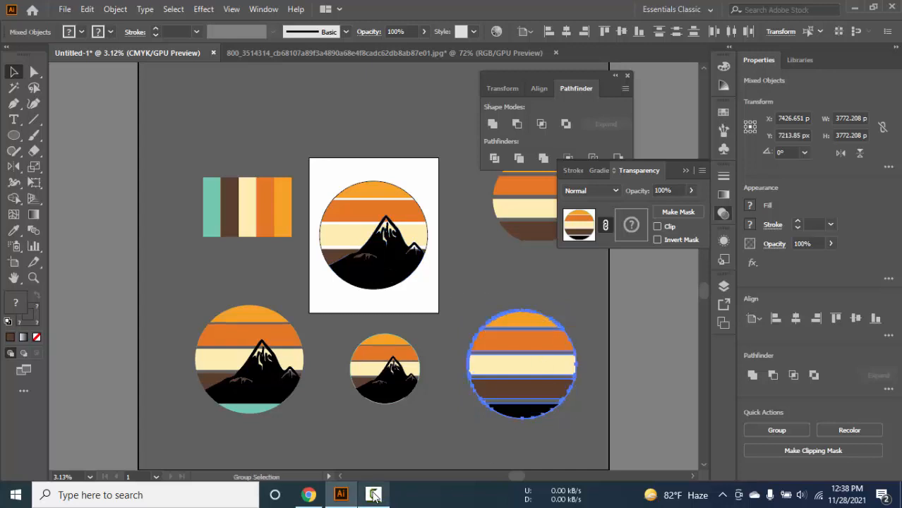
{"action": "scroll", "coordinate": [550, 367], "scroll_direction": "up", "scroll_amount": 3}
{"action": "left_click_drag", "start_coordinate": [431, 312], "coordinate": [209, 235]}
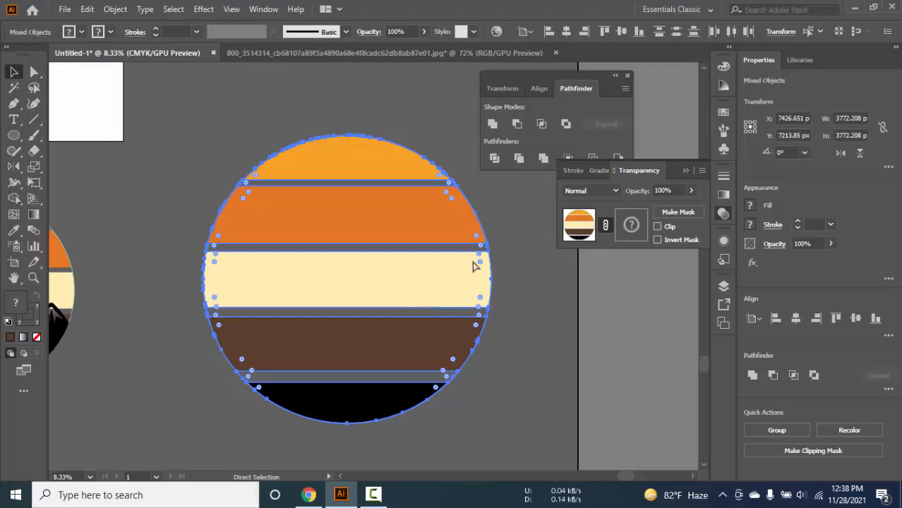
{"action": "key", "text": "v"}
{"action": "left_click", "coordinate": [262, 133]}
{"action": "left_click", "coordinate": [404, 371]}
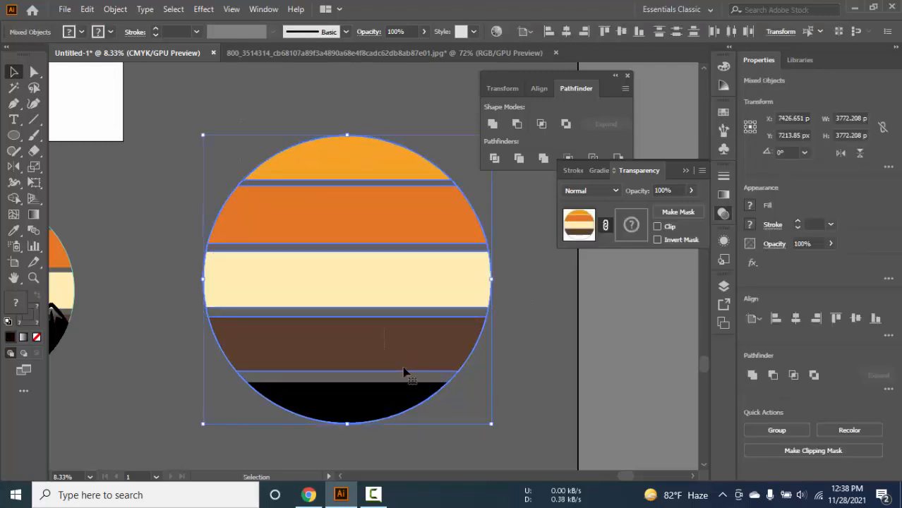
{"action": "key", "text": "Delete"}
{"action": "left_click", "coordinate": [388, 420]}
{"action": "key", "text": "Delete"}
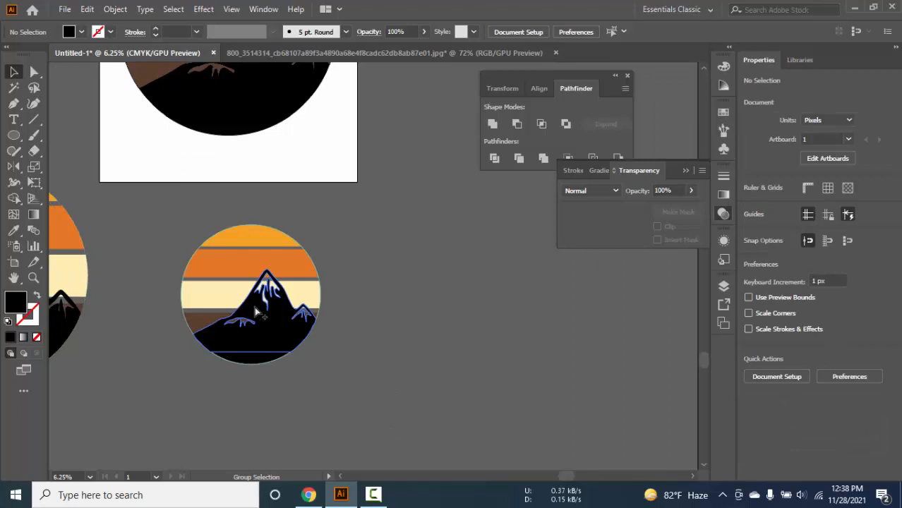
Step: Switch to File Explorer and open the Element for tee Design folder inside Graphic resource > tshirt
{"action": "left_click_drag", "start_coordinate": [249, 298], "coordinate": [351, 308]}
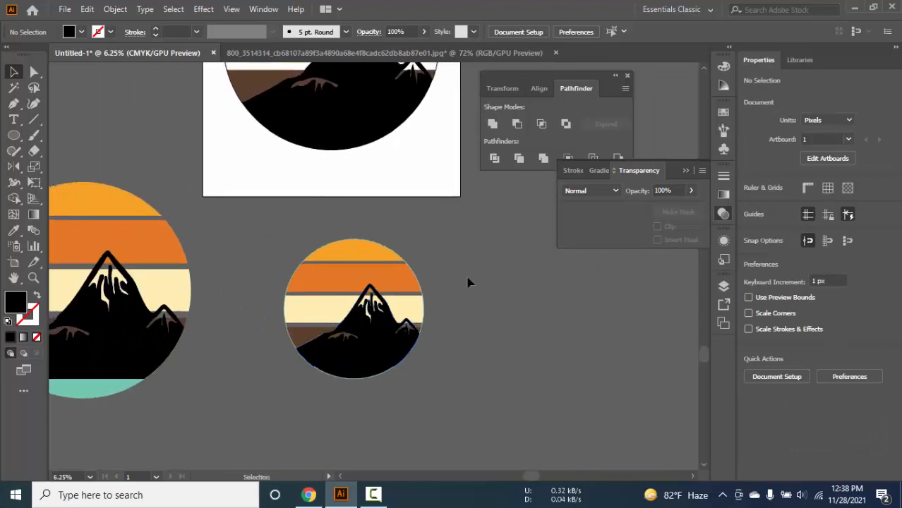
{"action": "scroll", "coordinate": [335, 279], "scroll_direction": "up", "scroll_amount": 2}
{"action": "left_click_drag", "start_coordinate": [524, 271], "coordinate": [491, 230]}
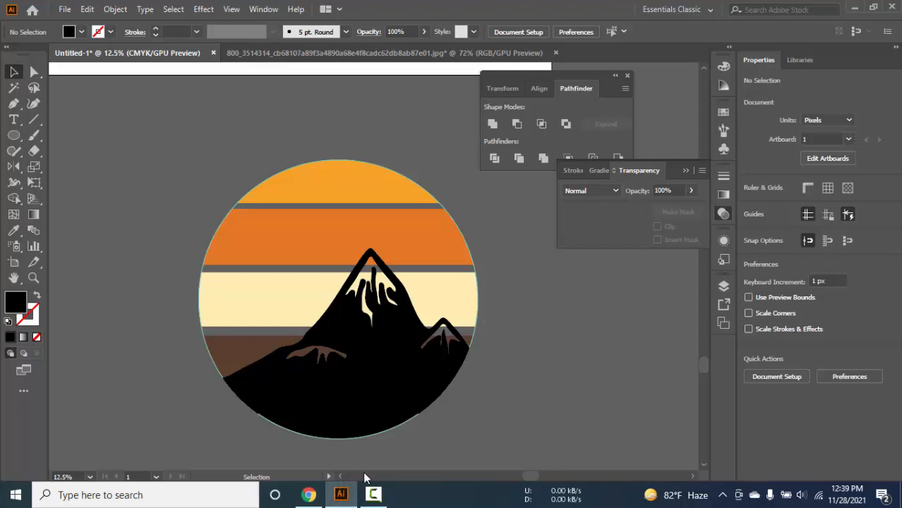
{"action": "left_click", "coordinate": [851, 9]}
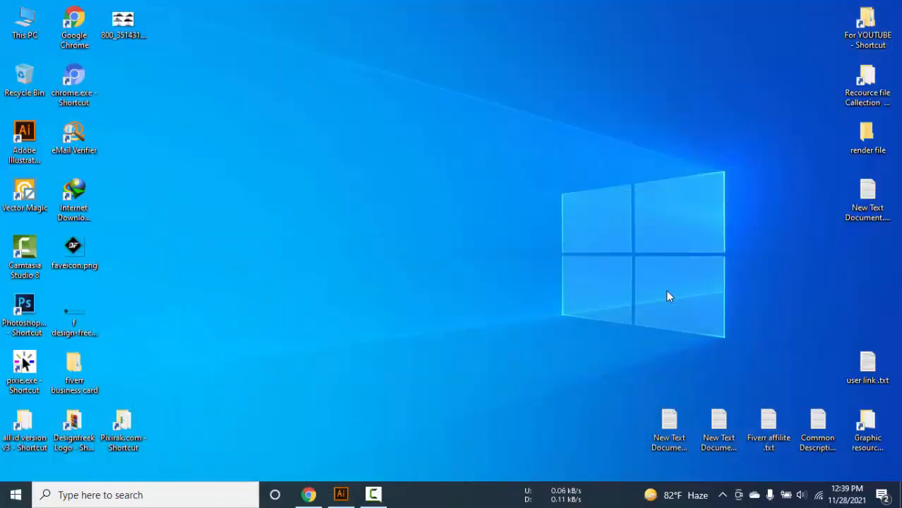
{"action": "double_click", "coordinate": [867, 427]}
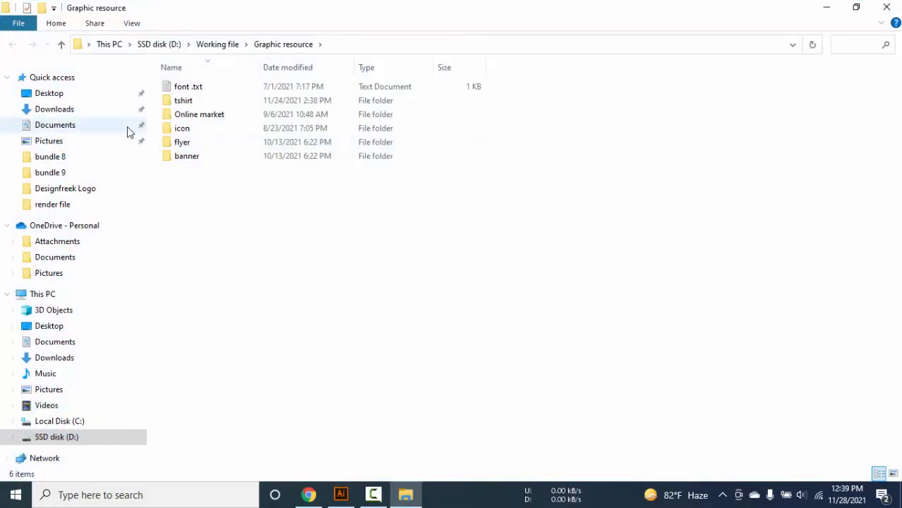
{"action": "double_click", "coordinate": [177, 101]}
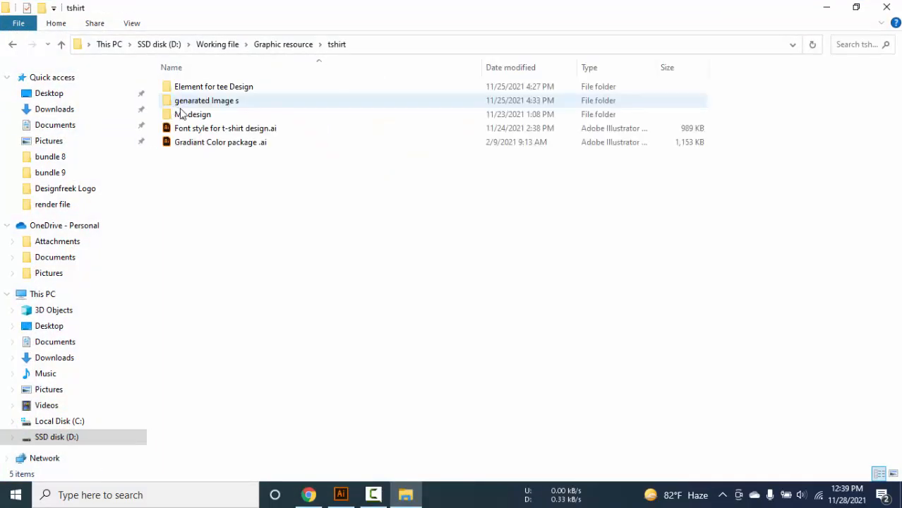
{"action": "double_click", "coordinate": [227, 86]}
Step: Open palmt tree.eps from the Tree Vector folder in Illustrator
{"action": "key", "text": "t"}
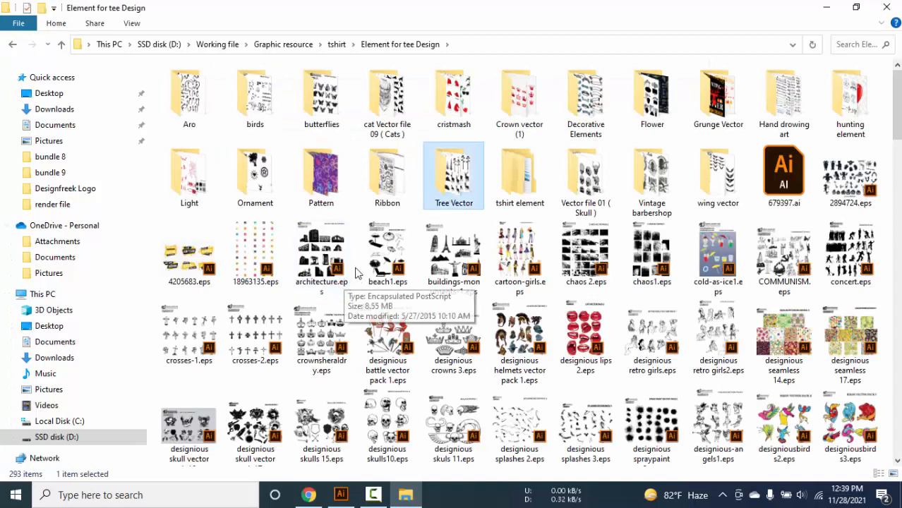
{"action": "double_click", "coordinate": [473, 185]}
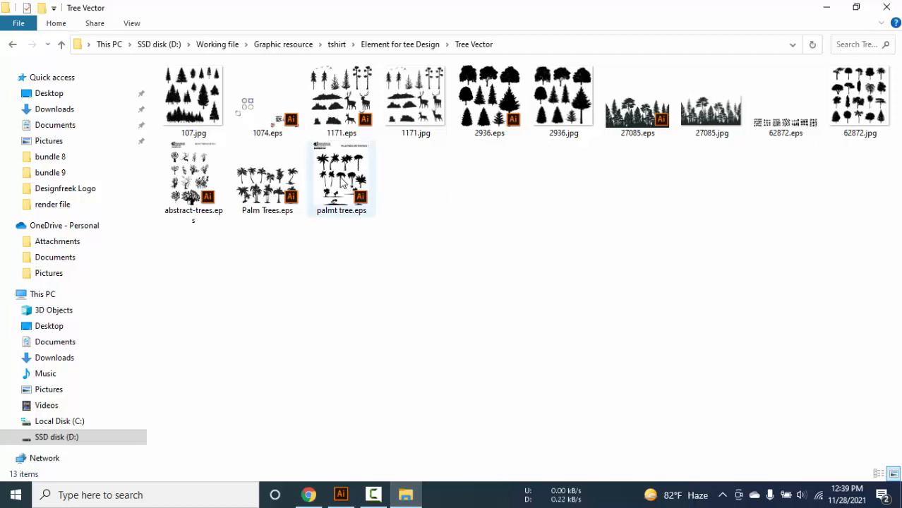
{"action": "left_click_drag", "start_coordinate": [346, 204], "coordinate": [642, 58]}
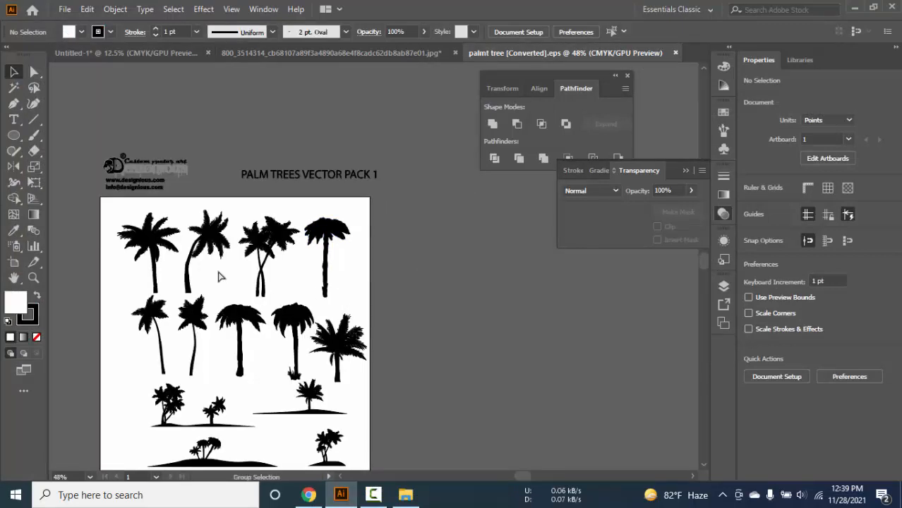
Step: Copy the first palm tree of the pack into the small mountain badge and place it on the left slope, about 991 px wide
{"action": "scroll", "coordinate": [219, 276], "scroll_direction": "up", "scroll_amount": 4}
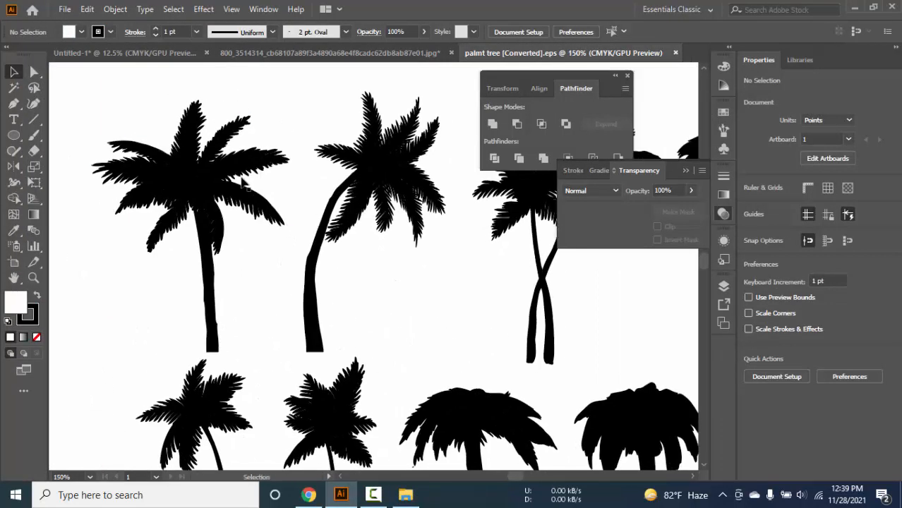
{"action": "left_click", "coordinate": [242, 182]}
{"action": "key", "text": "a"}
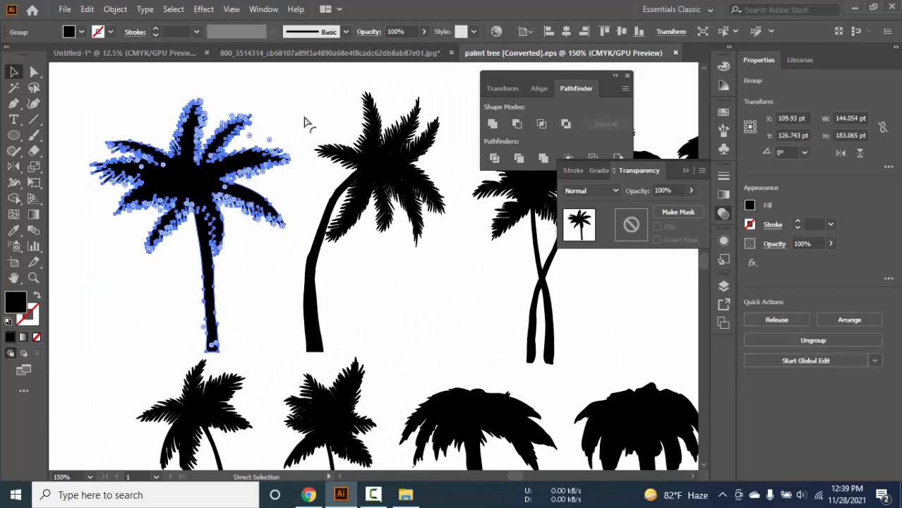
{"action": "left_click", "coordinate": [337, 55]}
{"action": "left_click", "coordinate": [164, 55]}
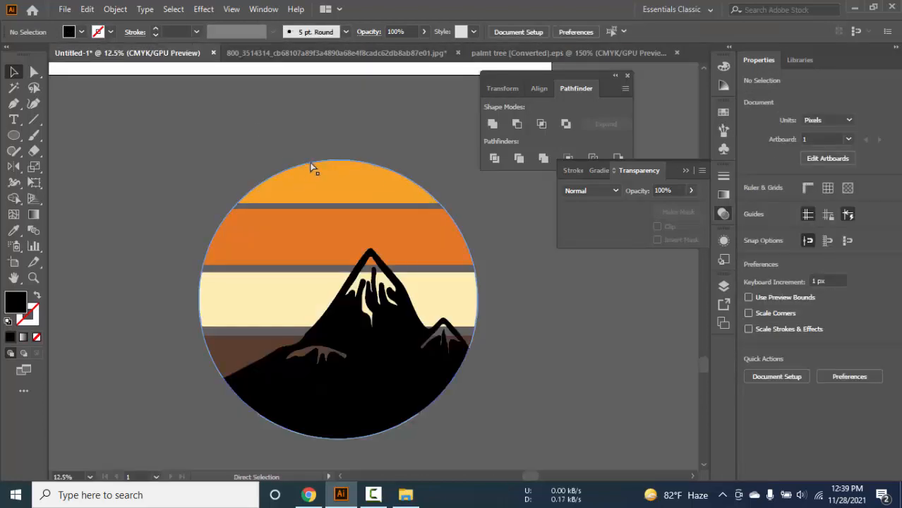
{"action": "key", "text": "ctrl+v"}
{"action": "left_click_drag", "start_coordinate": [392, 278], "coordinate": [432, 347]}
{"action": "left_click_drag", "start_coordinate": [403, 213], "coordinate": [282, 225]}
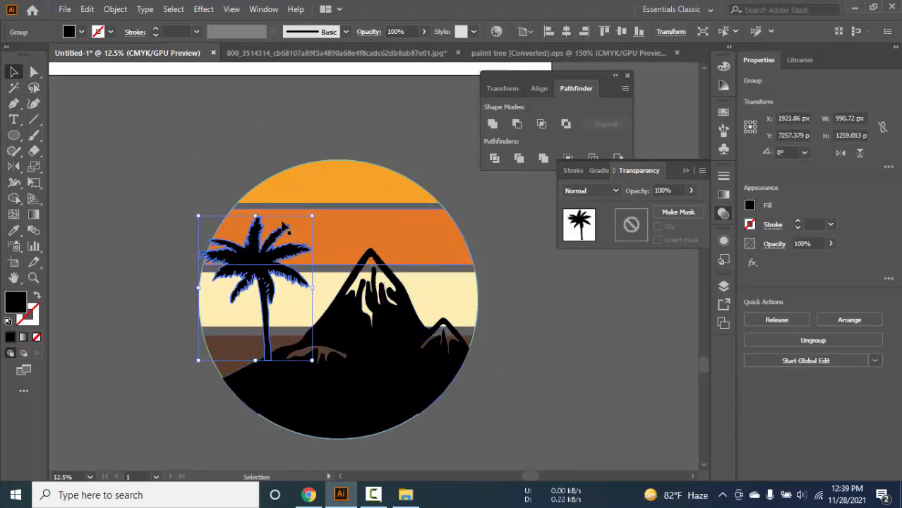
Step: Reflect the palm tree across the vertical axis, then move it lower on the badge's left slope with its trunk slightly tilted
{"action": "right_click", "coordinate": [276, 254]}
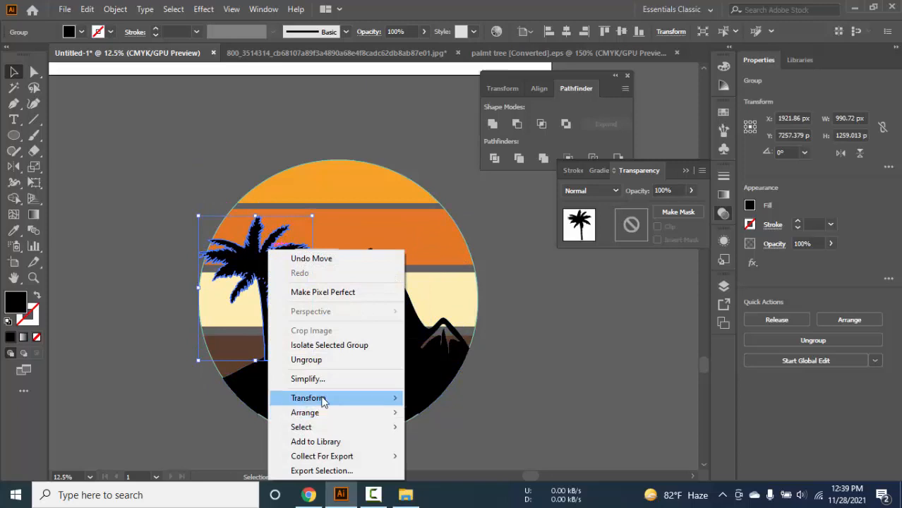
{"action": "mouse_move", "coordinate": [317, 404]}
{"action": "left_click", "coordinate": [474, 331]}
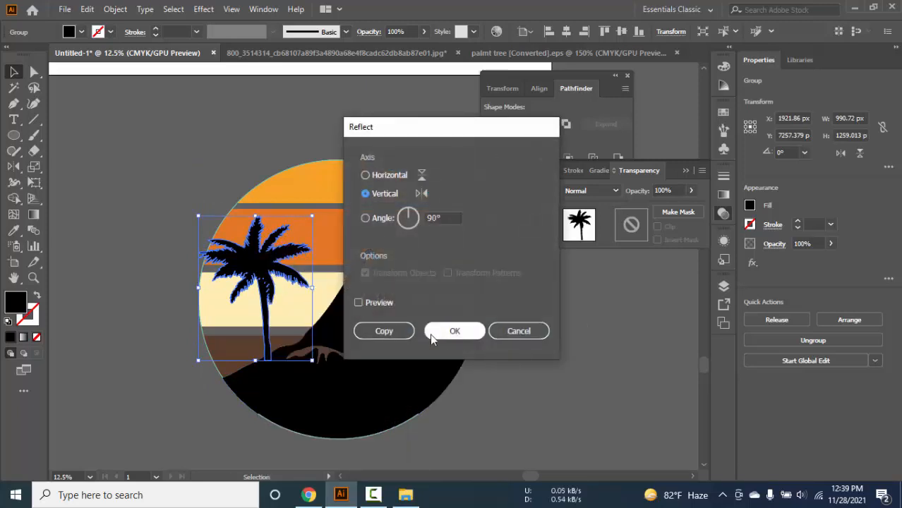
{"action": "left_click", "coordinate": [382, 300]}
{"action": "left_click", "coordinate": [460, 331]}
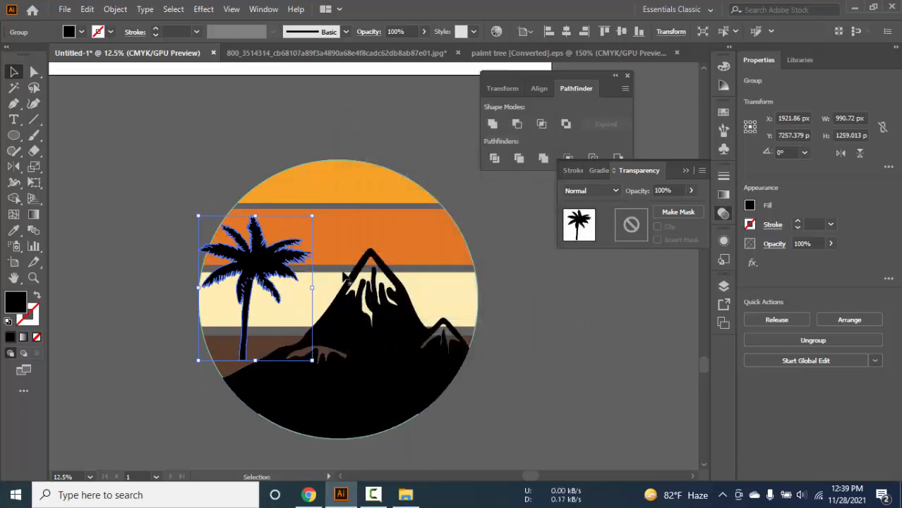
{"action": "left_click_drag", "start_coordinate": [259, 257], "coordinate": [278, 269]}
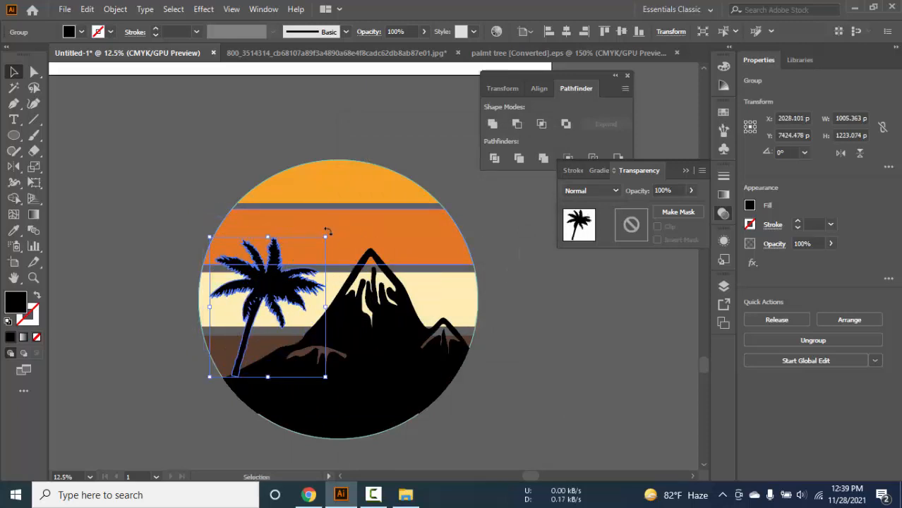
Step: Rotate the palm tree upright and reposition it on the badge's left slope, undoing the accidental shift of the orange stripe
{"action": "left_click_drag", "start_coordinate": [326, 231], "coordinate": [304, 219]}
{"action": "left_click_drag", "start_coordinate": [269, 313], "coordinate": [242, 312]}
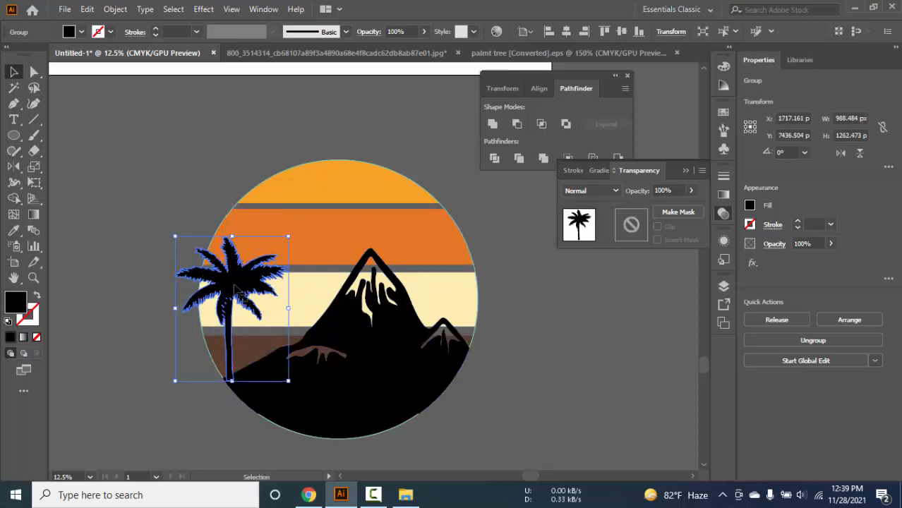
{"action": "left_click_drag", "start_coordinate": [252, 274], "coordinate": [266, 247]}
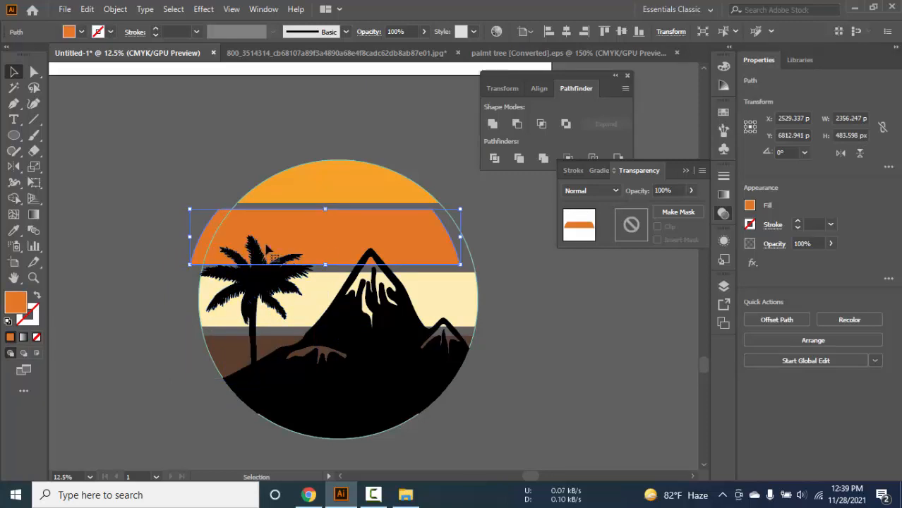
{"action": "key", "text": "ctrl+z"}
{"action": "left_click", "coordinate": [142, 209]}
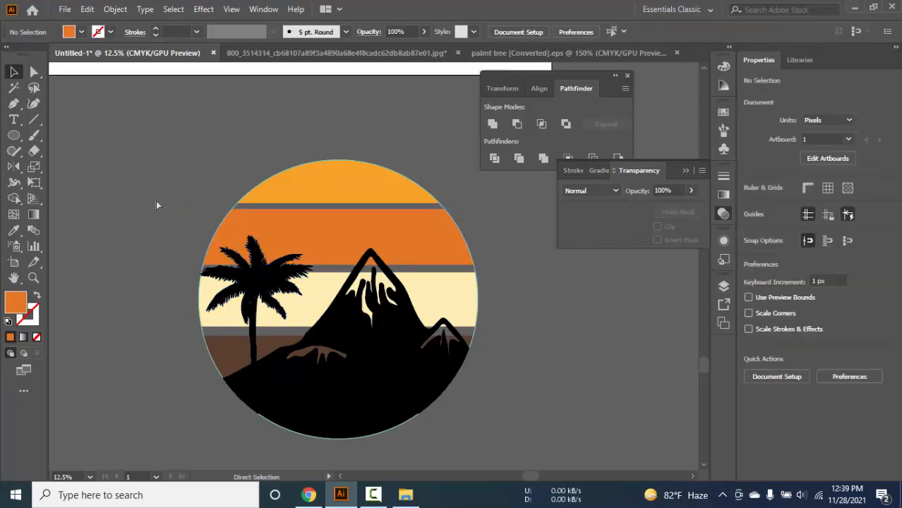
Step: Nudge the palm tree slightly right so its fronds sit inside the badge's left edge
{"action": "scroll", "coordinate": [156, 201], "scroll_direction": "up", "scroll_amount": 1}
{"action": "left_click_drag", "start_coordinate": [156, 201], "coordinate": [157, 163]}
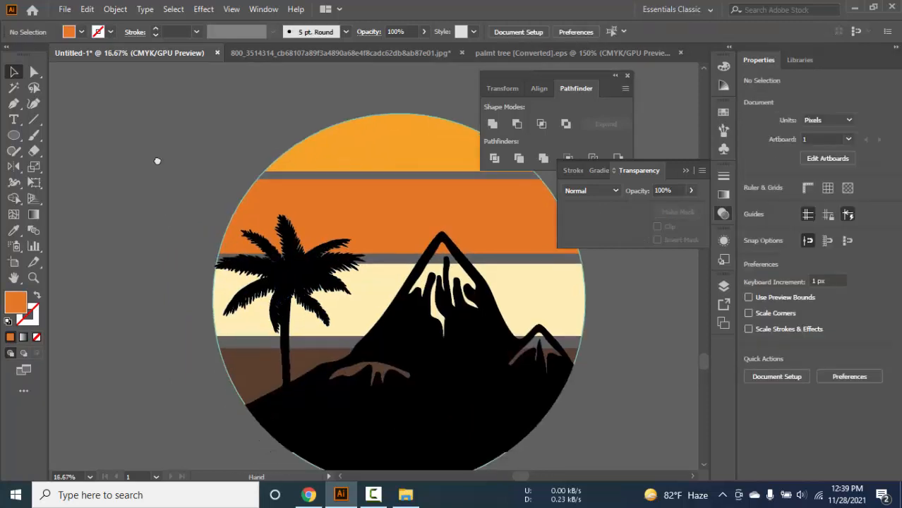
{"action": "left_click", "coordinate": [281, 271]}
{"action": "key", "text": "Right"}
{"action": "key", "text": "Right"}
{"action": "key", "text": "Right"}
{"action": "key", "text": "Right"}
{"action": "key", "text": "Right"}
{"action": "key", "text": "Right"}
{"action": "key", "text": "Right"}
{"action": "key", "text": "Right"}
{"action": "key", "text": "Right"}
{"action": "key", "text": "Right"}
{"action": "key", "text": "Right"}
{"action": "key", "text": "Right"}
{"action": "key", "text": "Right"}
{"action": "key", "text": "Right"}
{"action": "key", "text": "Right"}
{"action": "key", "text": "Right"}
{"action": "key", "text": "Right"}
{"action": "key", "text": "Right"}
{"action": "key", "text": "Right"}
{"action": "key", "text": "Right"}
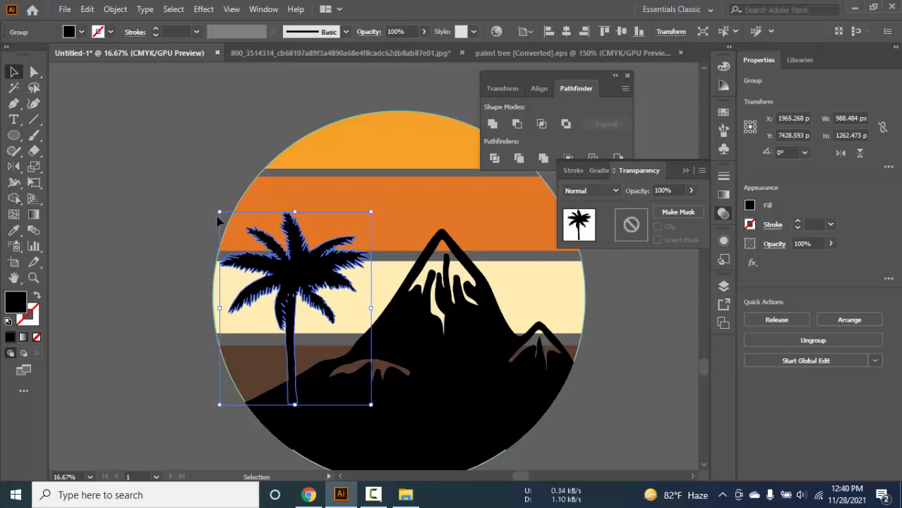
{"action": "left_click", "coordinate": [157, 175]}
{"action": "scroll", "coordinate": [274, 157], "scroll_direction": "down", "scroll_amount": 1}
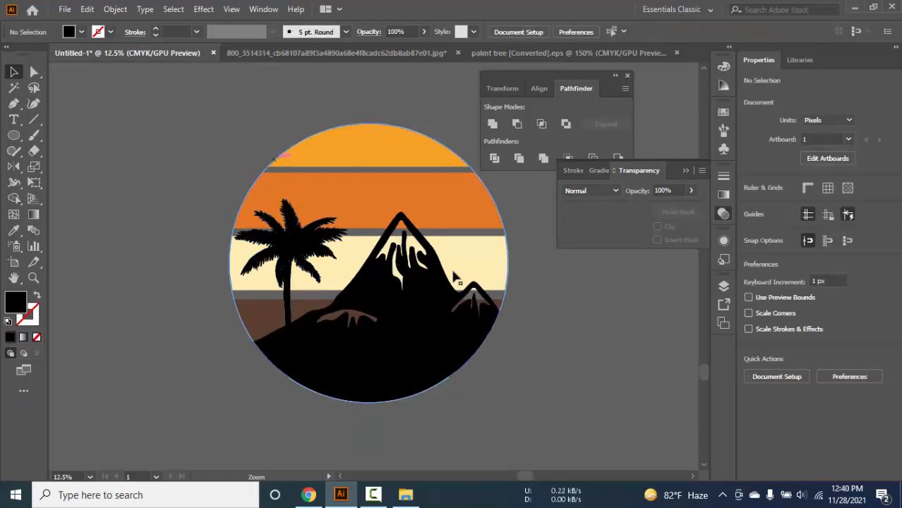
Step: Delete the teal circle that outlines the small palm tree badge behind its stripes
{"action": "scroll", "coordinate": [494, 282], "scroll_direction": "up", "scroll_amount": 2}
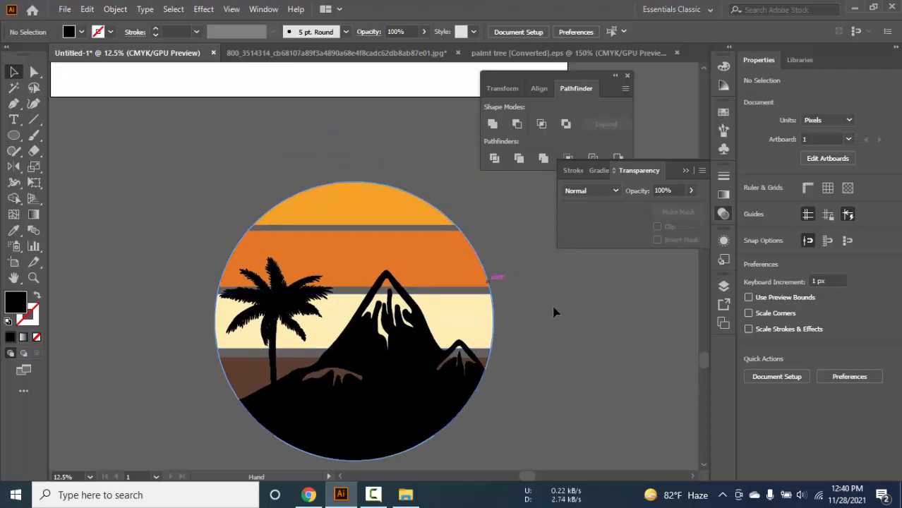
{"action": "left_click", "coordinate": [485, 276]}
{"action": "left_click", "coordinate": [488, 283]}
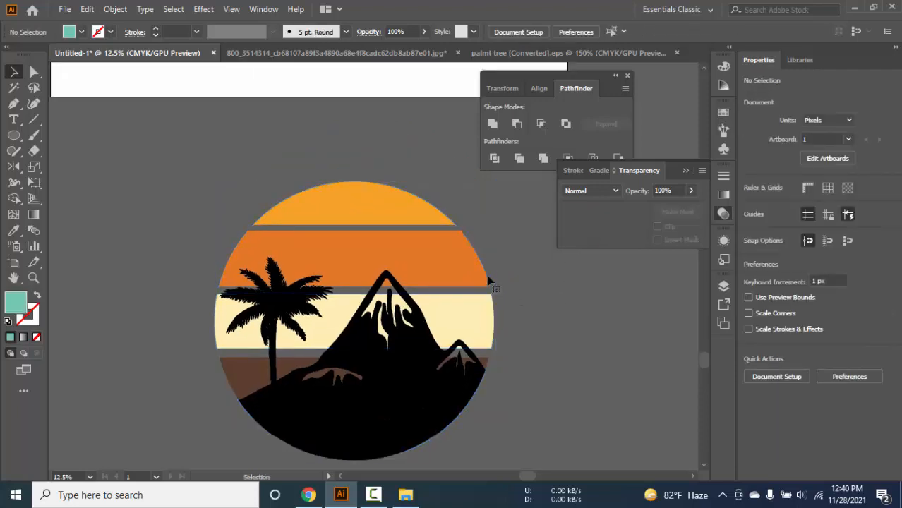
{"action": "scroll", "coordinate": [436, 298], "scroll_direction": "up", "scroll_amount": 3}
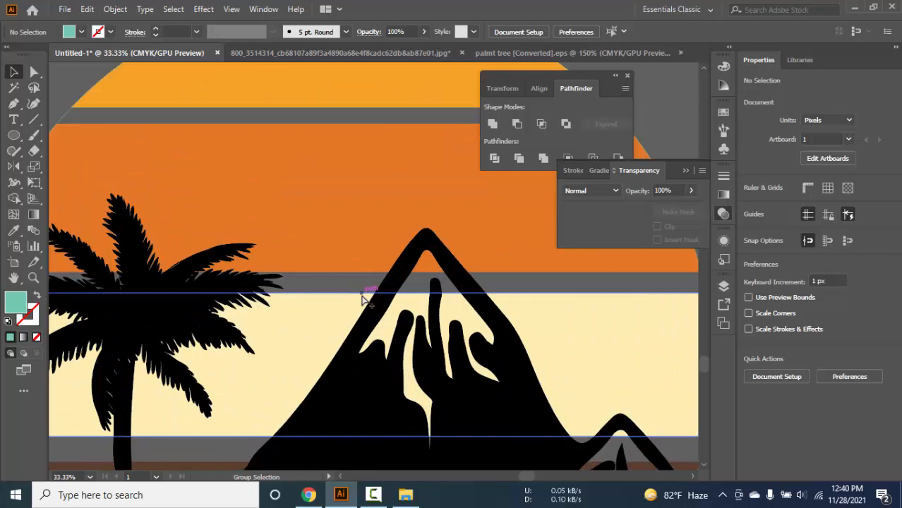
{"action": "scroll", "coordinate": [361, 300], "scroll_direction": "down", "scroll_amount": 2}
{"action": "left_click_drag", "start_coordinate": [587, 275], "coordinate": [577, 291]}
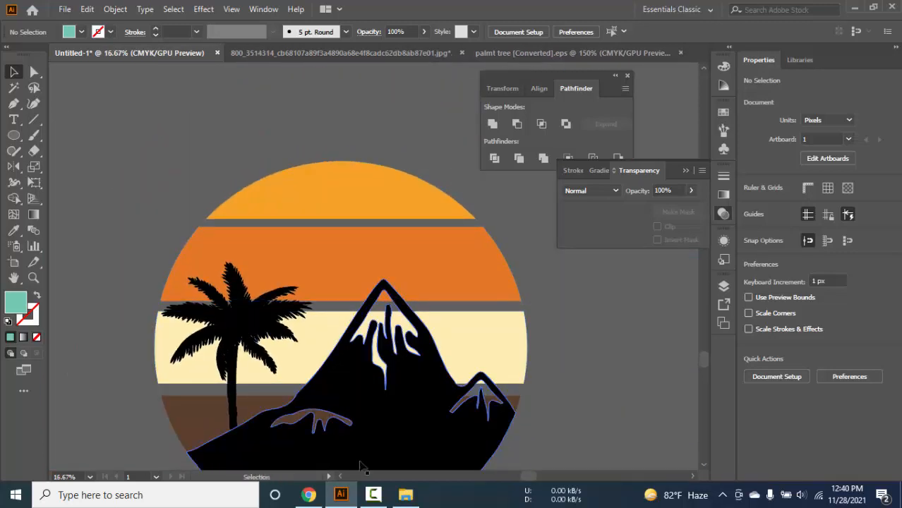
{"action": "scroll", "coordinate": [601, 273], "scroll_direction": "down", "scroll_amount": 1, "text": "alt"}
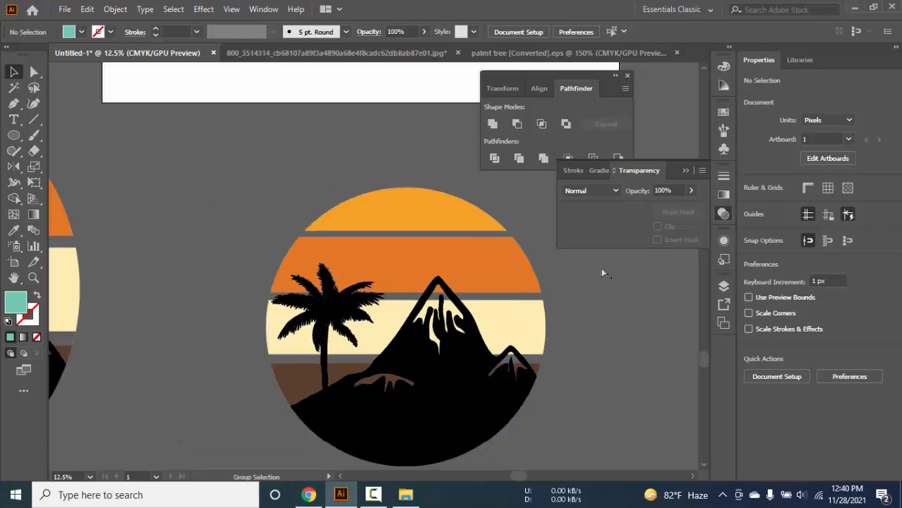
Step: Switch to File Explorer and open birds 1.eps from the birds folder in Element for tee Design in Illustrator
{"action": "left_click", "coordinate": [405, 494]}
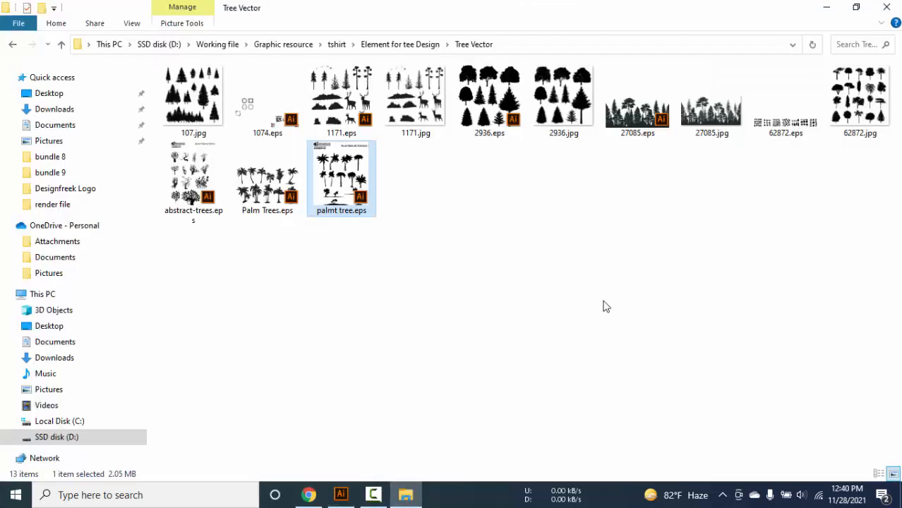
{"action": "key", "text": "BackSpace"}
{"action": "key", "text": "b"}
{"action": "key", "text": "b"}
{"action": "key", "text": "b"}
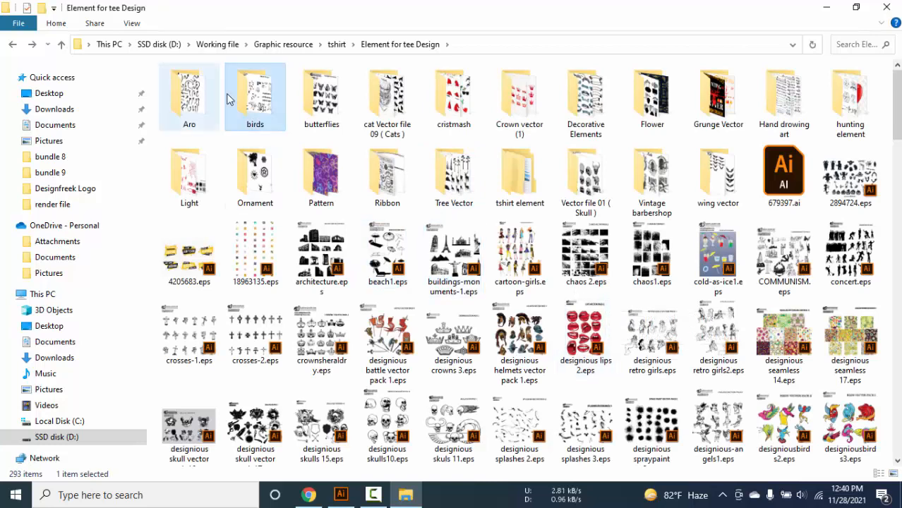
{"action": "double_click", "coordinate": [251, 99]}
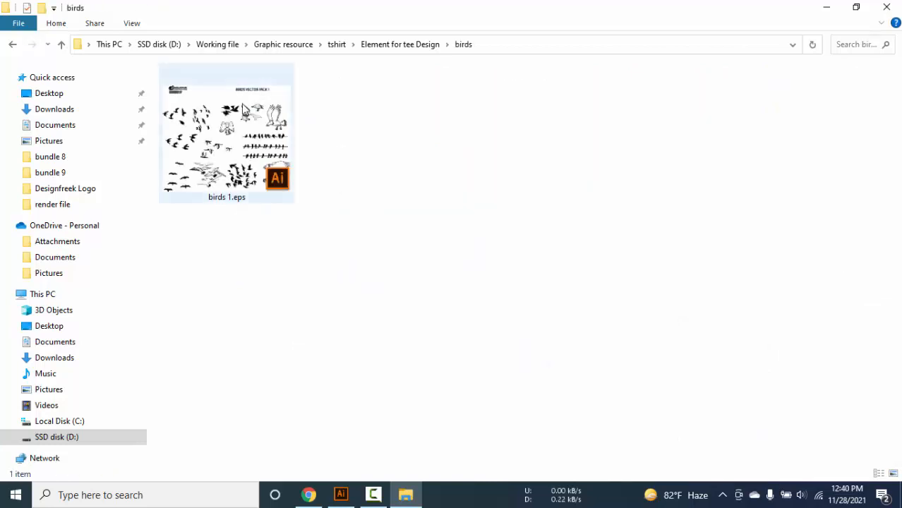
{"action": "left_click_drag", "start_coordinate": [226, 141], "coordinate": [690, 57]}
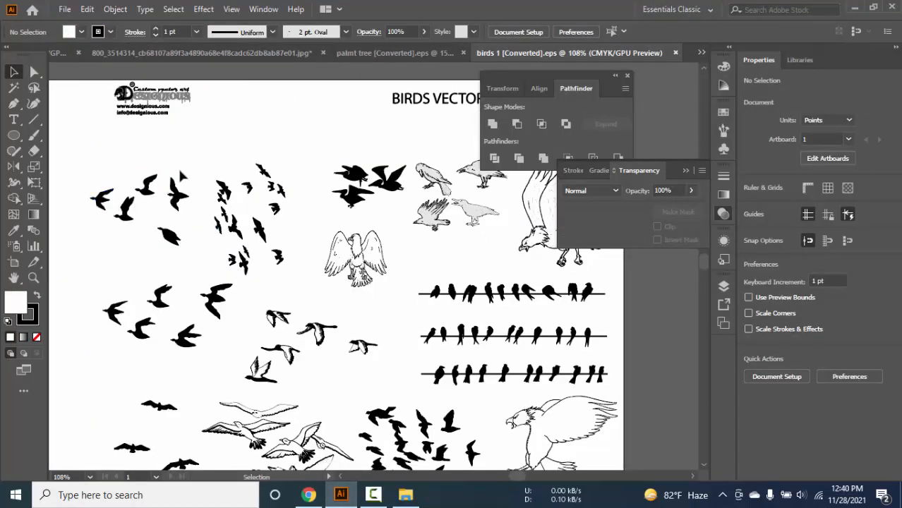
Step: Copy the first flock of five flying birds from the bird pack and paste it into the Untitled-1 badge document
{"action": "left_click_drag", "start_coordinate": [104, 159], "coordinate": [207, 163]}
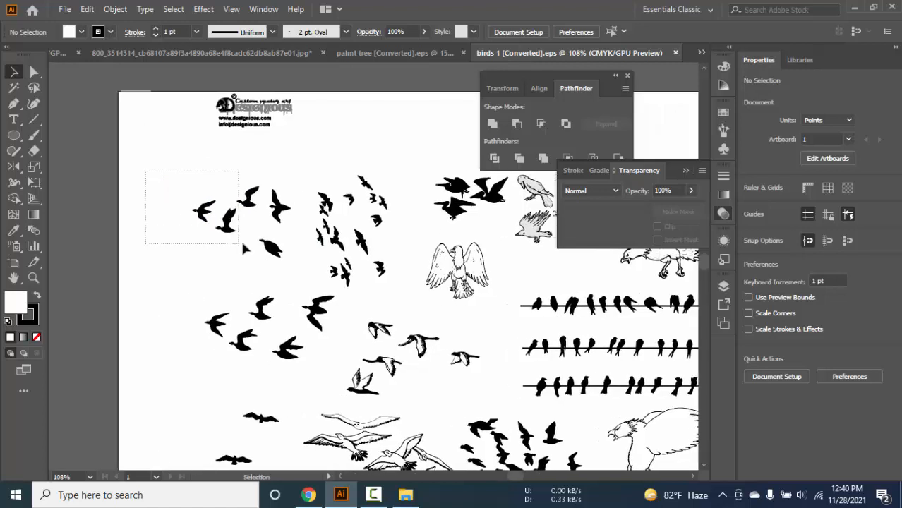
{"action": "left_click_drag", "start_coordinate": [285, 264], "coordinate": [285, 261]}
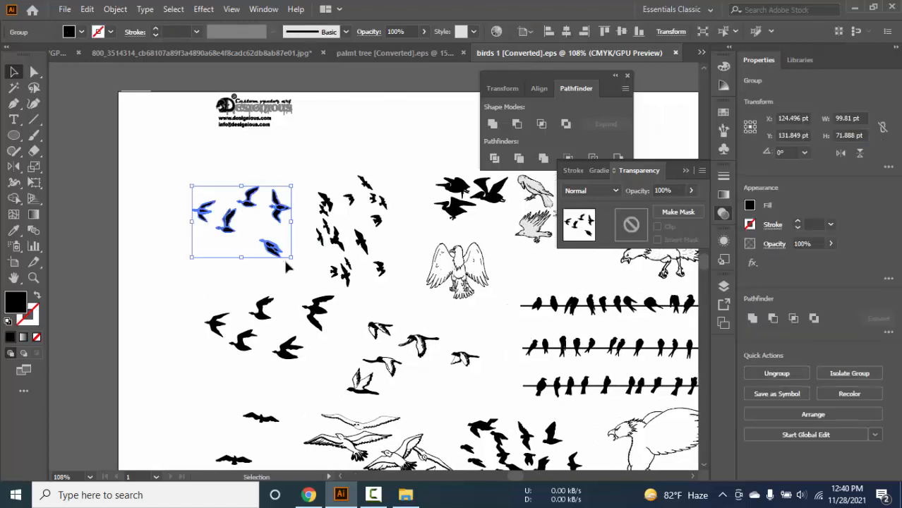
{"action": "left_click", "coordinate": [269, 55]}
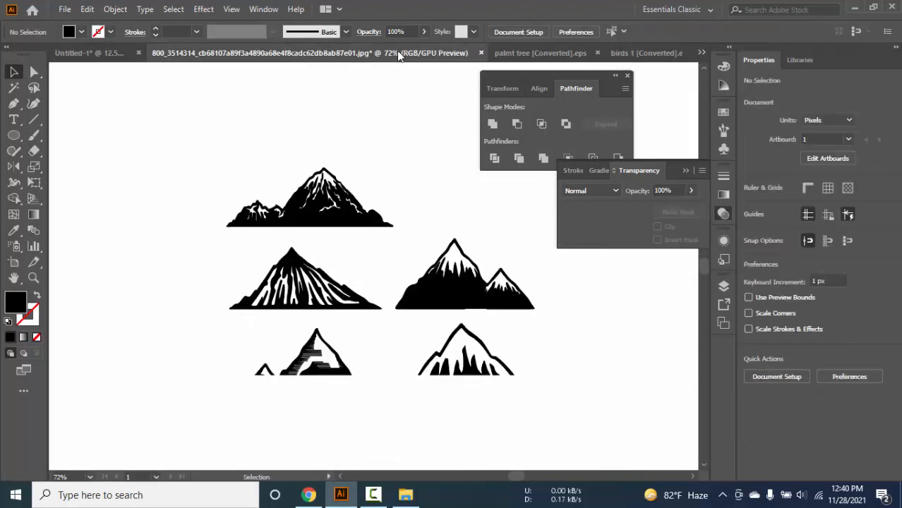
{"action": "left_click", "coordinate": [93, 55]}
{"action": "key", "text": "ctrl+v"}
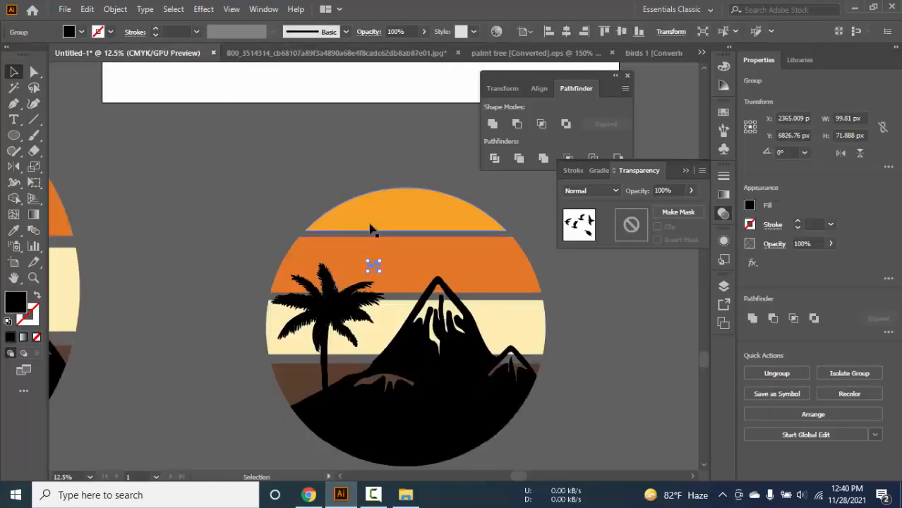
Step: Enlarge the pasted bird flock and place it above the mountain peak, across the top two sunset stripes
{"action": "left_click_drag", "start_coordinate": [379, 267], "coordinate": [422, 303]}
{"action": "left_click_drag", "start_coordinate": [419, 251], "coordinate": [469, 223]}
{"action": "left_click", "coordinate": [554, 258]}
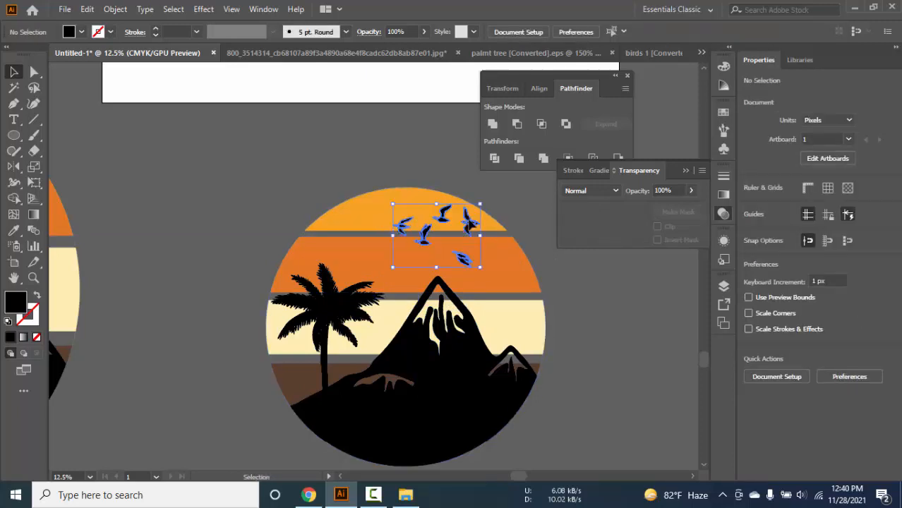
{"action": "left_click", "coordinate": [520, 219]}
Step: Move the bird flock slightly right and down so it sits mostly over the orange stripe above the peak
{"action": "scroll", "coordinate": [519, 218], "scroll_direction": "down", "scroll_amount": 2}
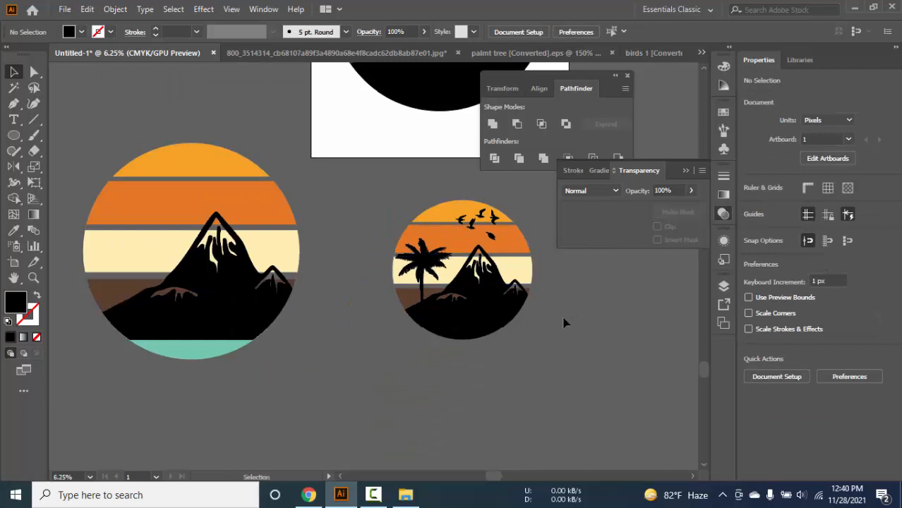
{"action": "scroll", "coordinate": [451, 278], "scroll_direction": "up", "scroll_amount": 3}
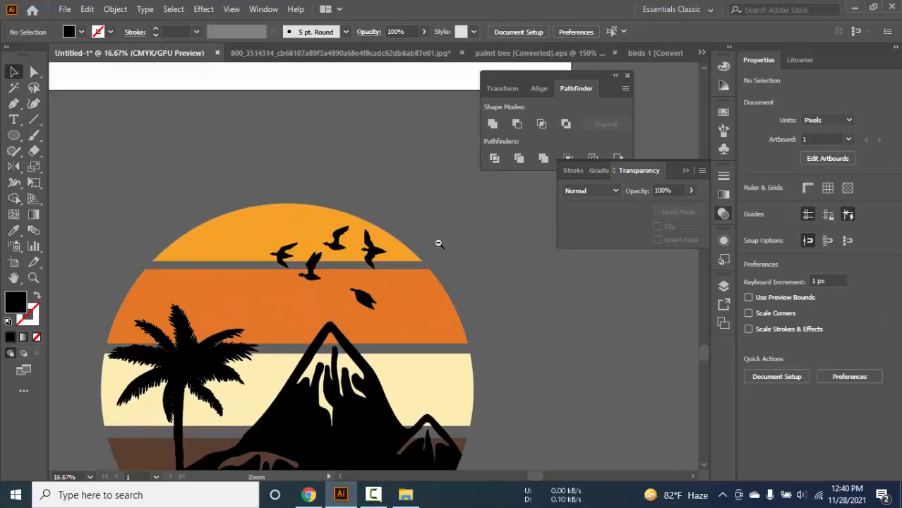
{"action": "scroll", "coordinate": [438, 243], "scroll_direction": "up", "scroll_amount": 1}
{"action": "scroll", "coordinate": [438, 243], "scroll_direction": "down", "scroll_amount": 2}
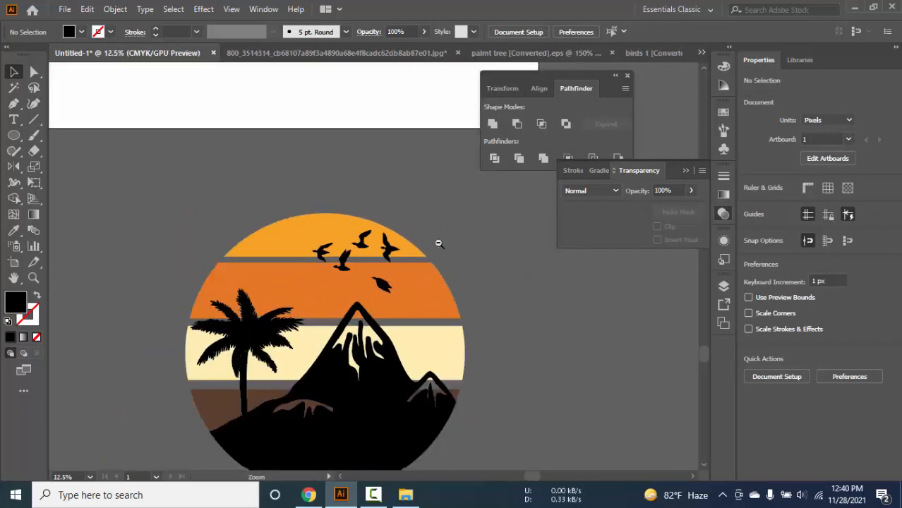
{"action": "left_click_drag", "start_coordinate": [395, 250], "coordinate": [418, 262]}
{"action": "left_click", "coordinate": [510, 284]}
{"action": "scroll", "coordinate": [510, 284], "scroll_direction": "down", "scroll_amount": 3}
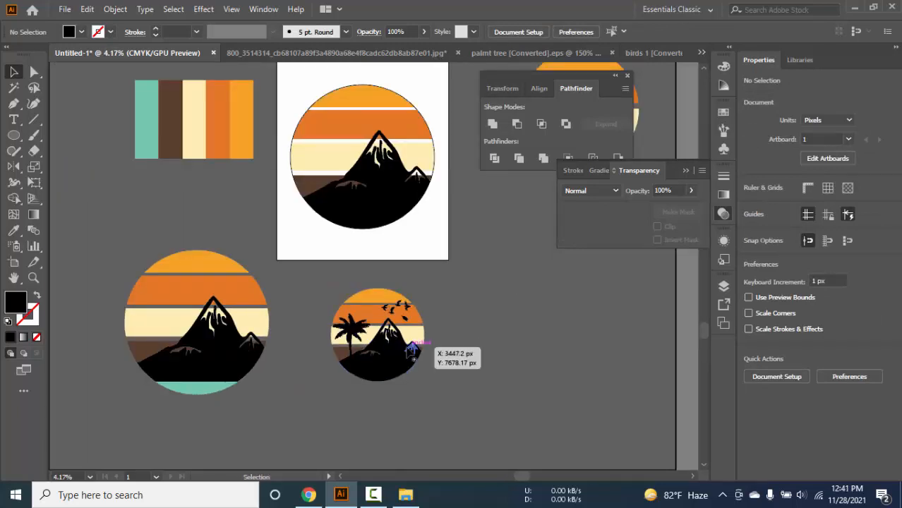
{"action": "scroll", "coordinate": [413, 350], "scroll_direction": "up", "scroll_amount": 2}
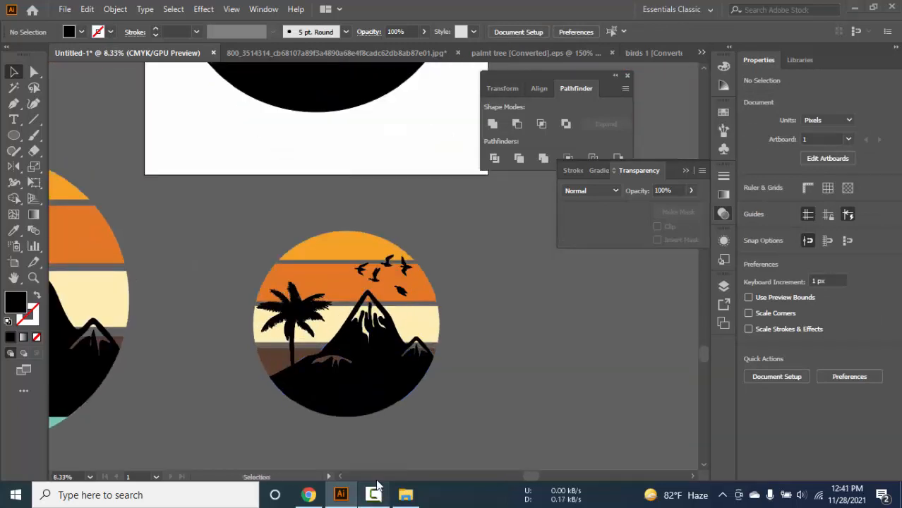